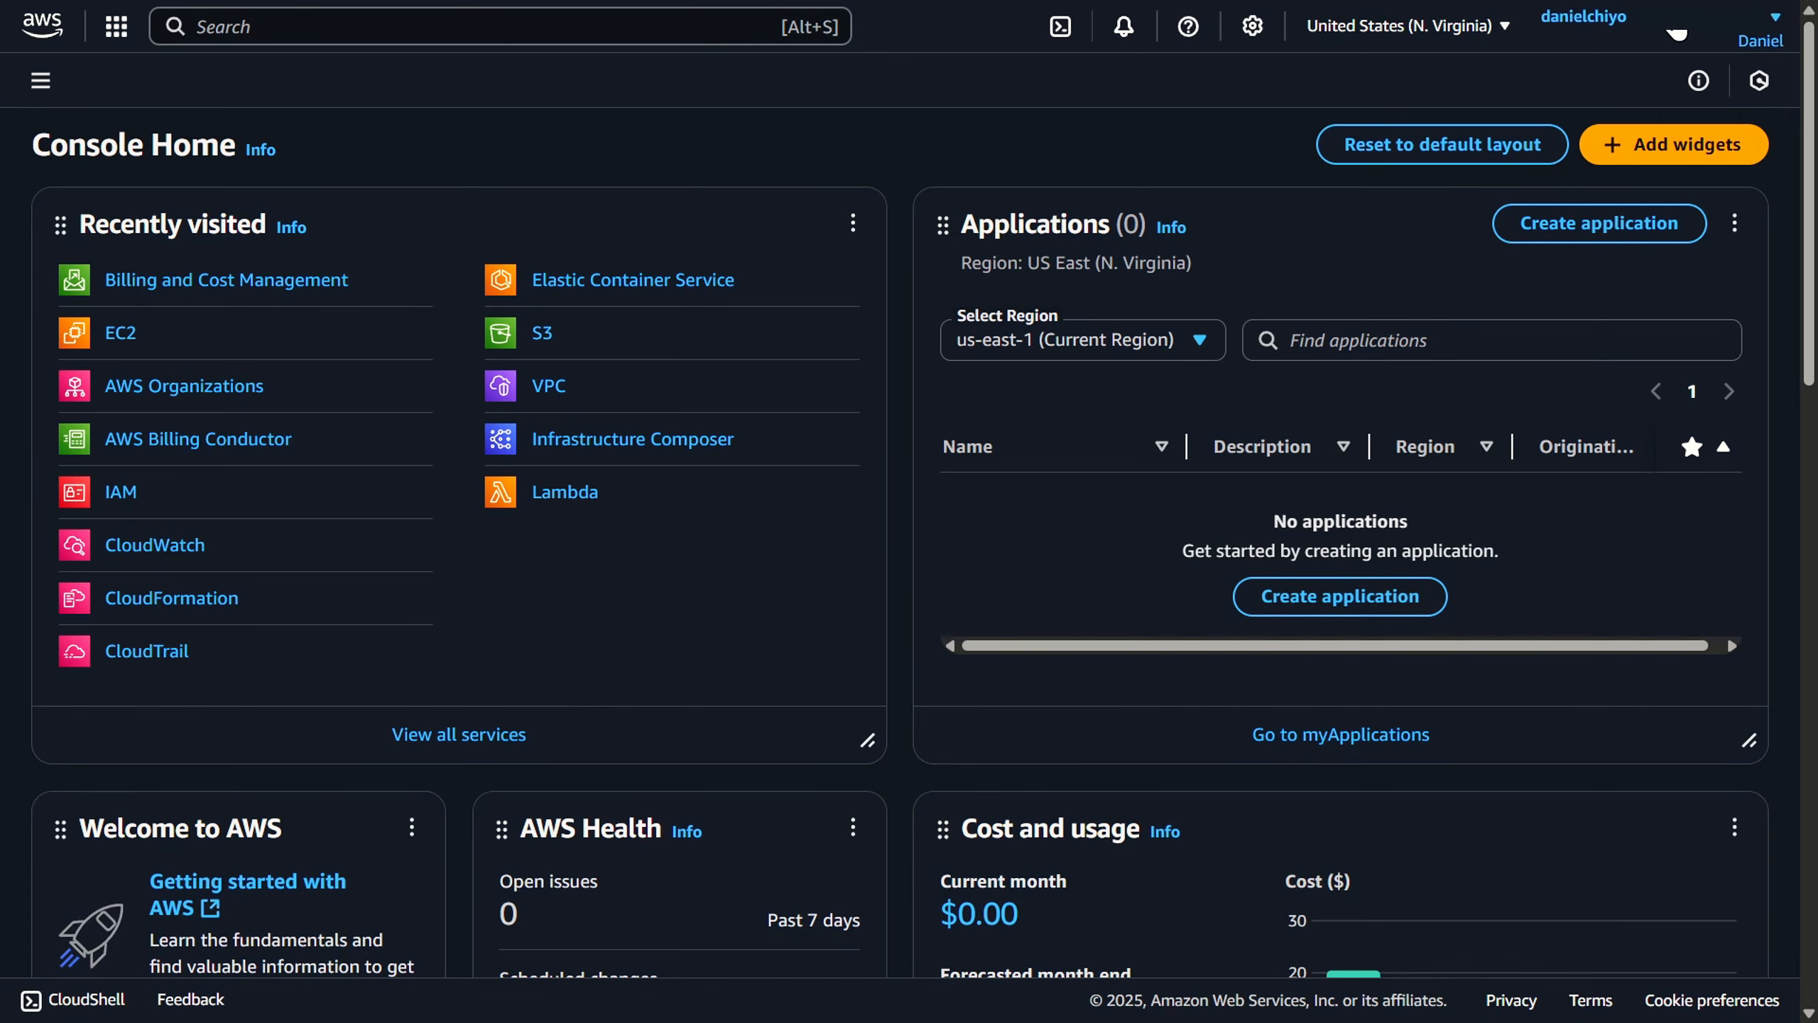
# - Open the Bills page of Billing and Cost Management and collapse its side navigation
pyautogui.click(1673, 43)
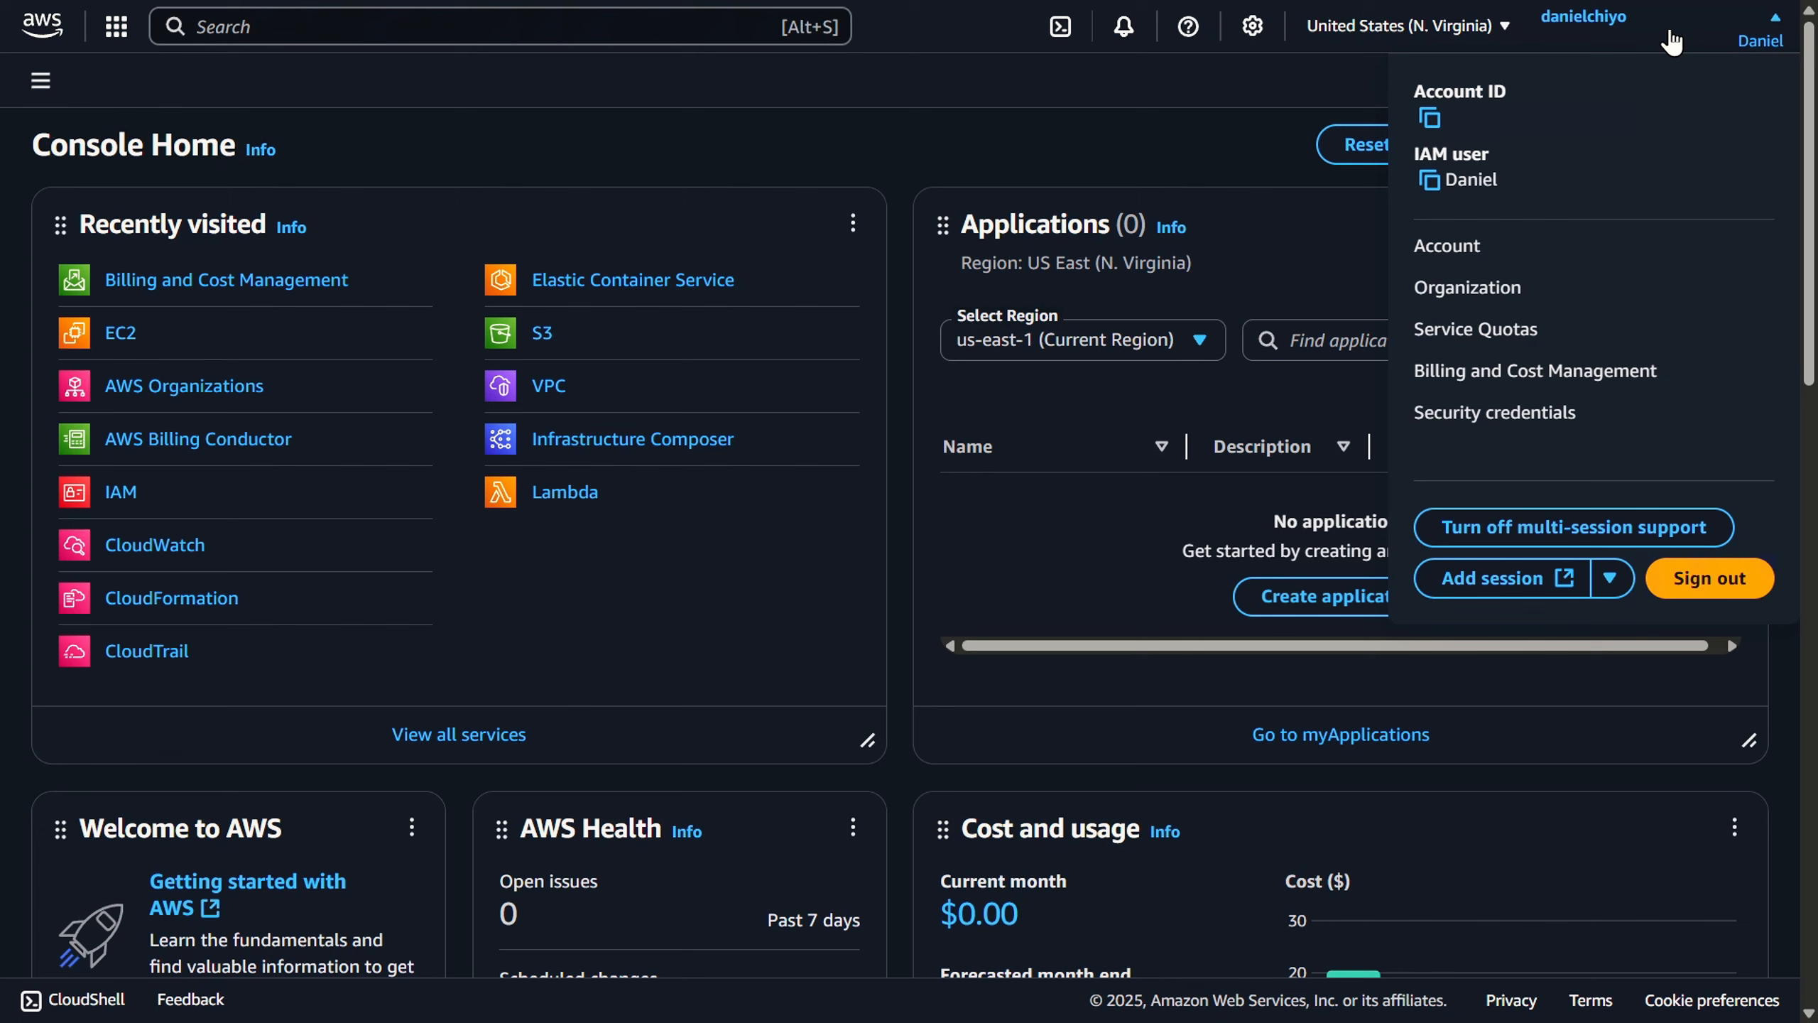
pyautogui.click(1533, 370)
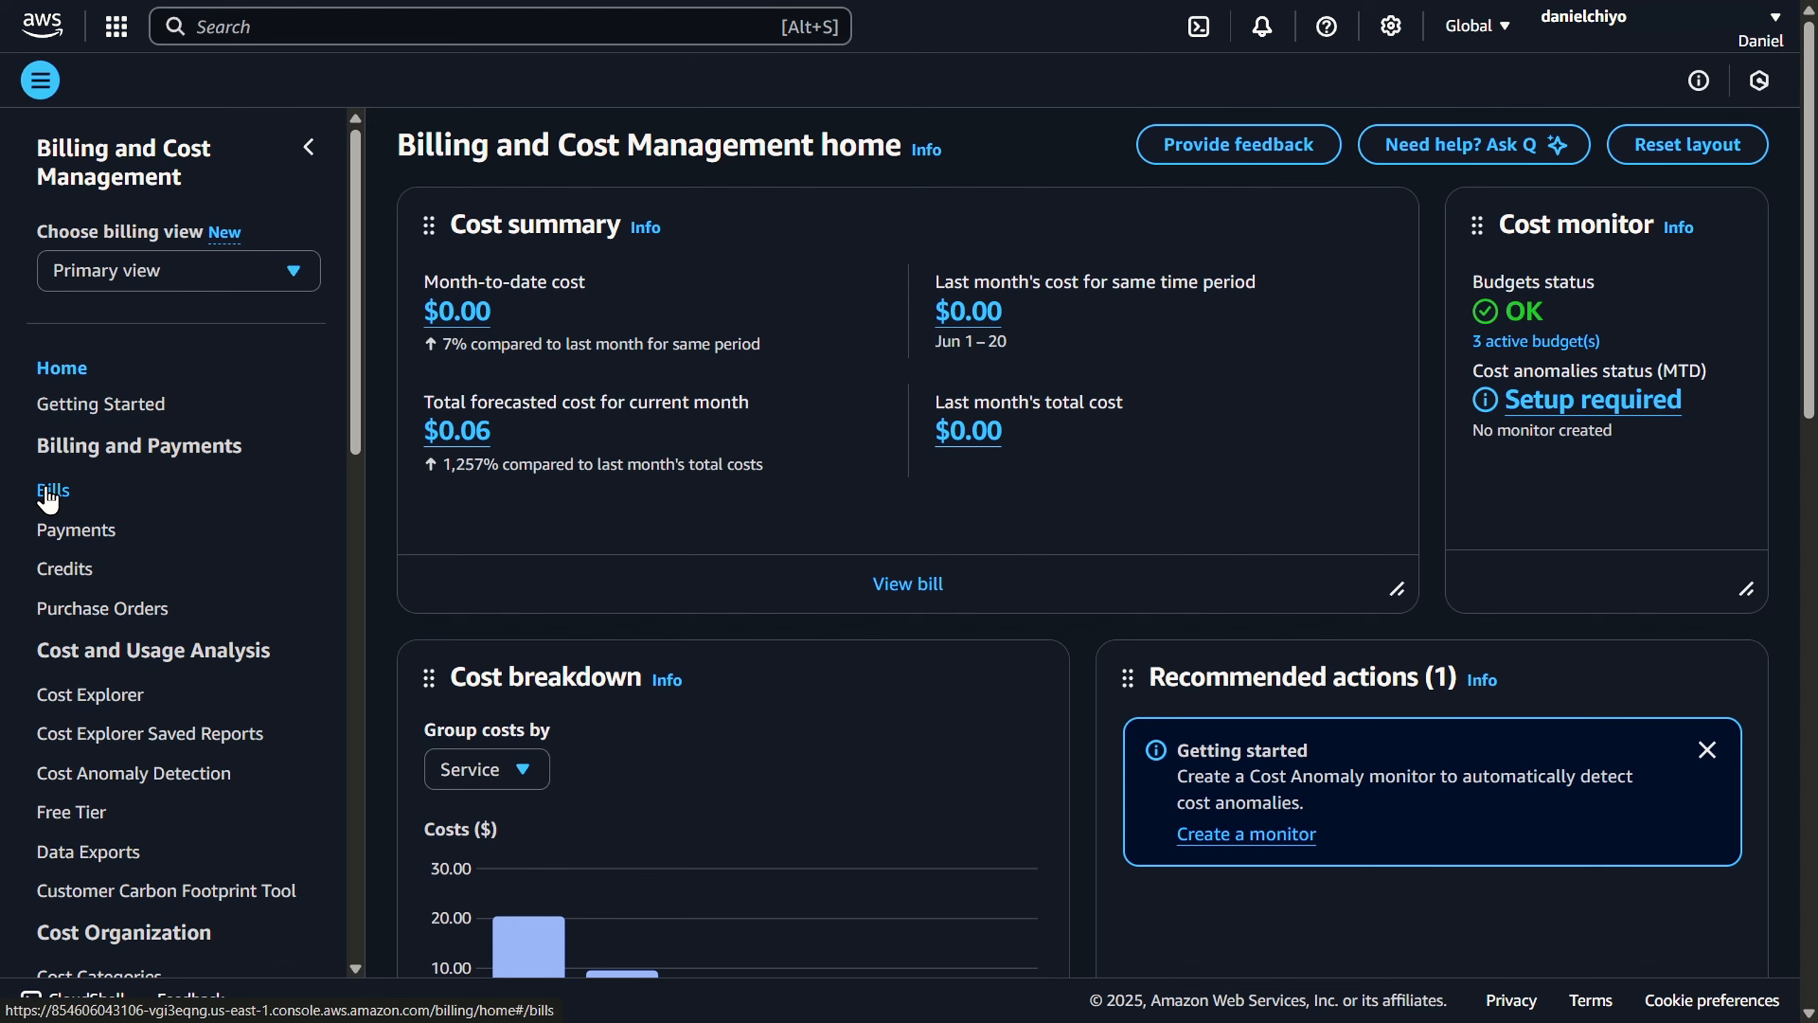
pyautogui.click(48, 493)
pyautogui.click(311, 148)
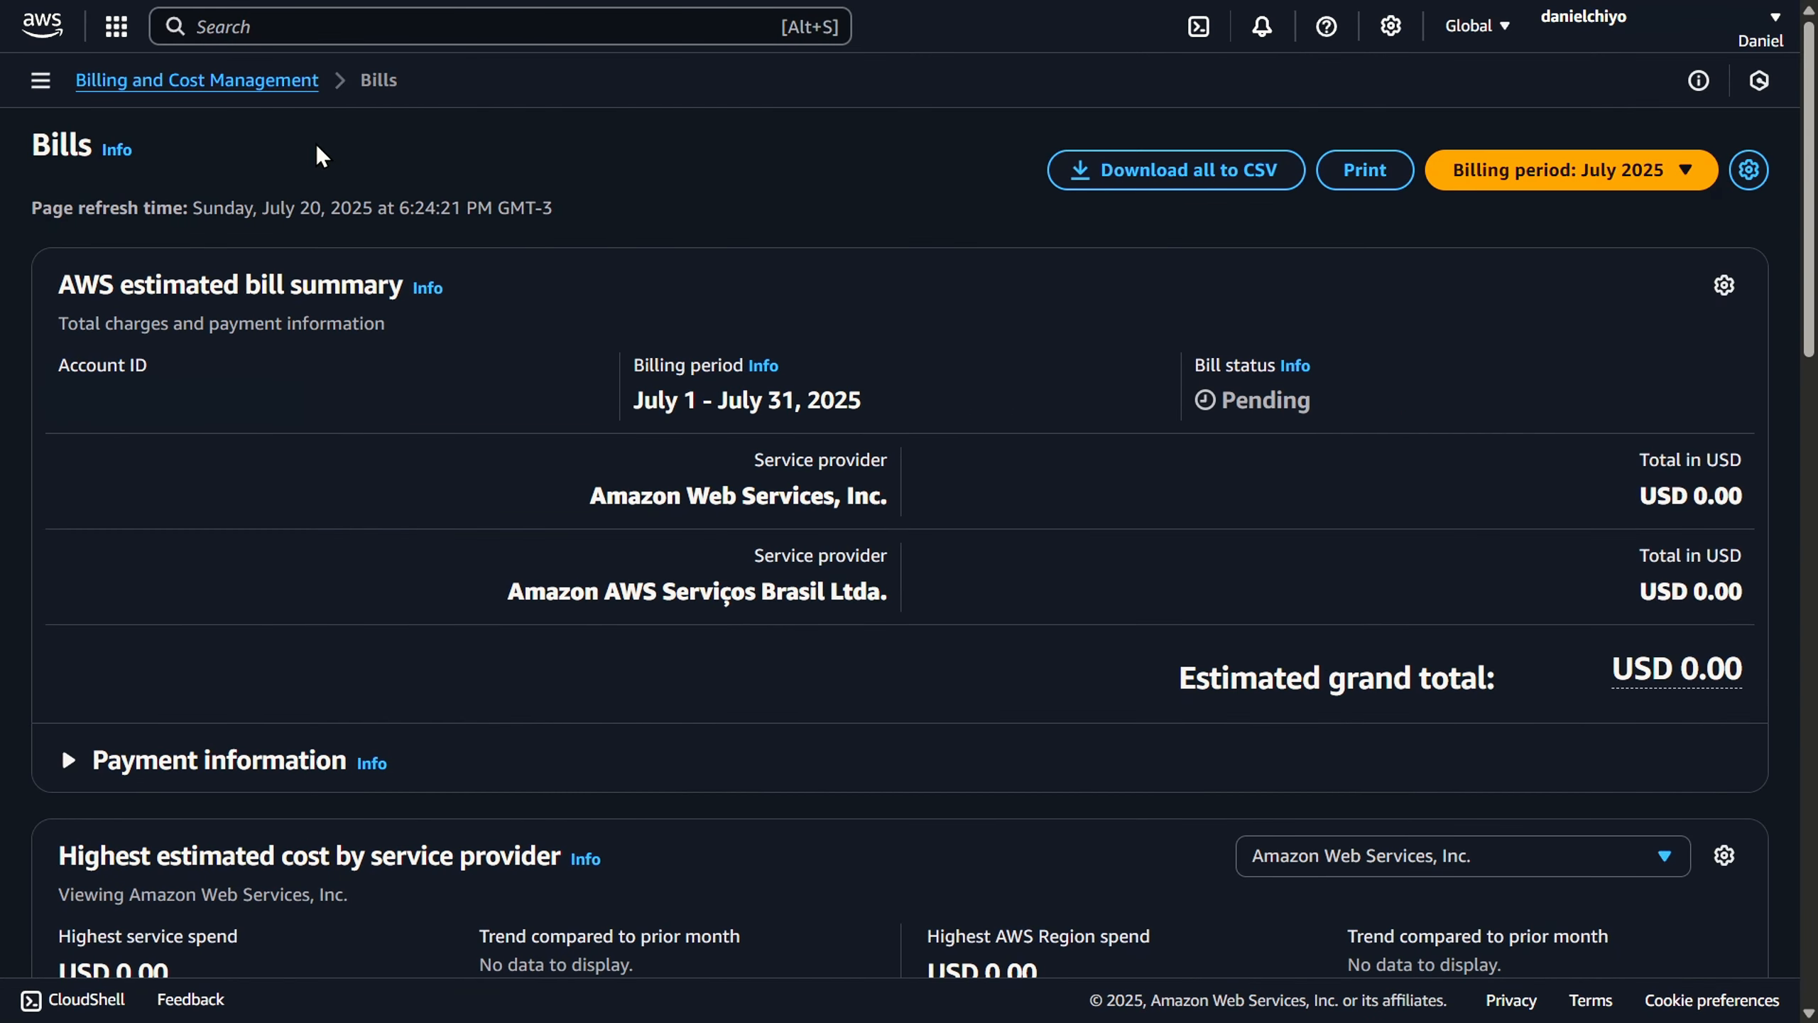
# - Set the billing period to January 2025 and bring up the Amazon AWS Serviços Brasil Ltda. charges by service
pyautogui.click(1627, 183)
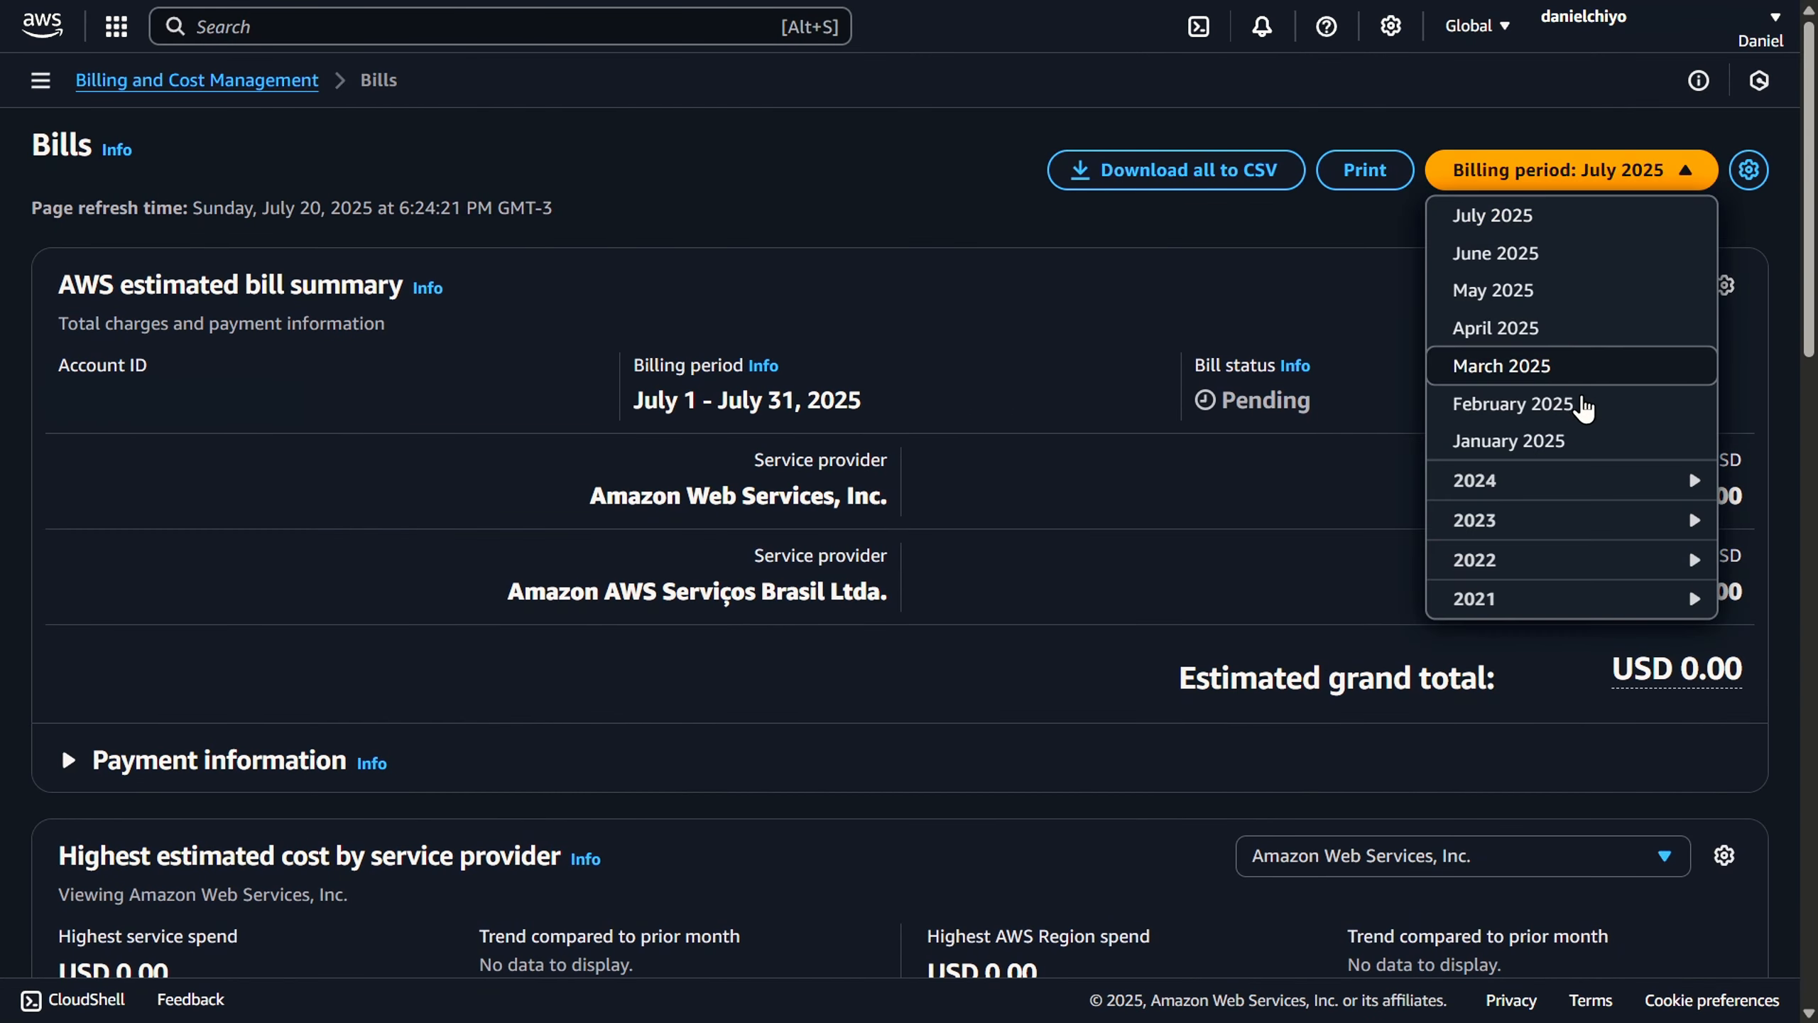
pyautogui.click(1575, 440)
pyautogui.scroll(-6, 937, 365)
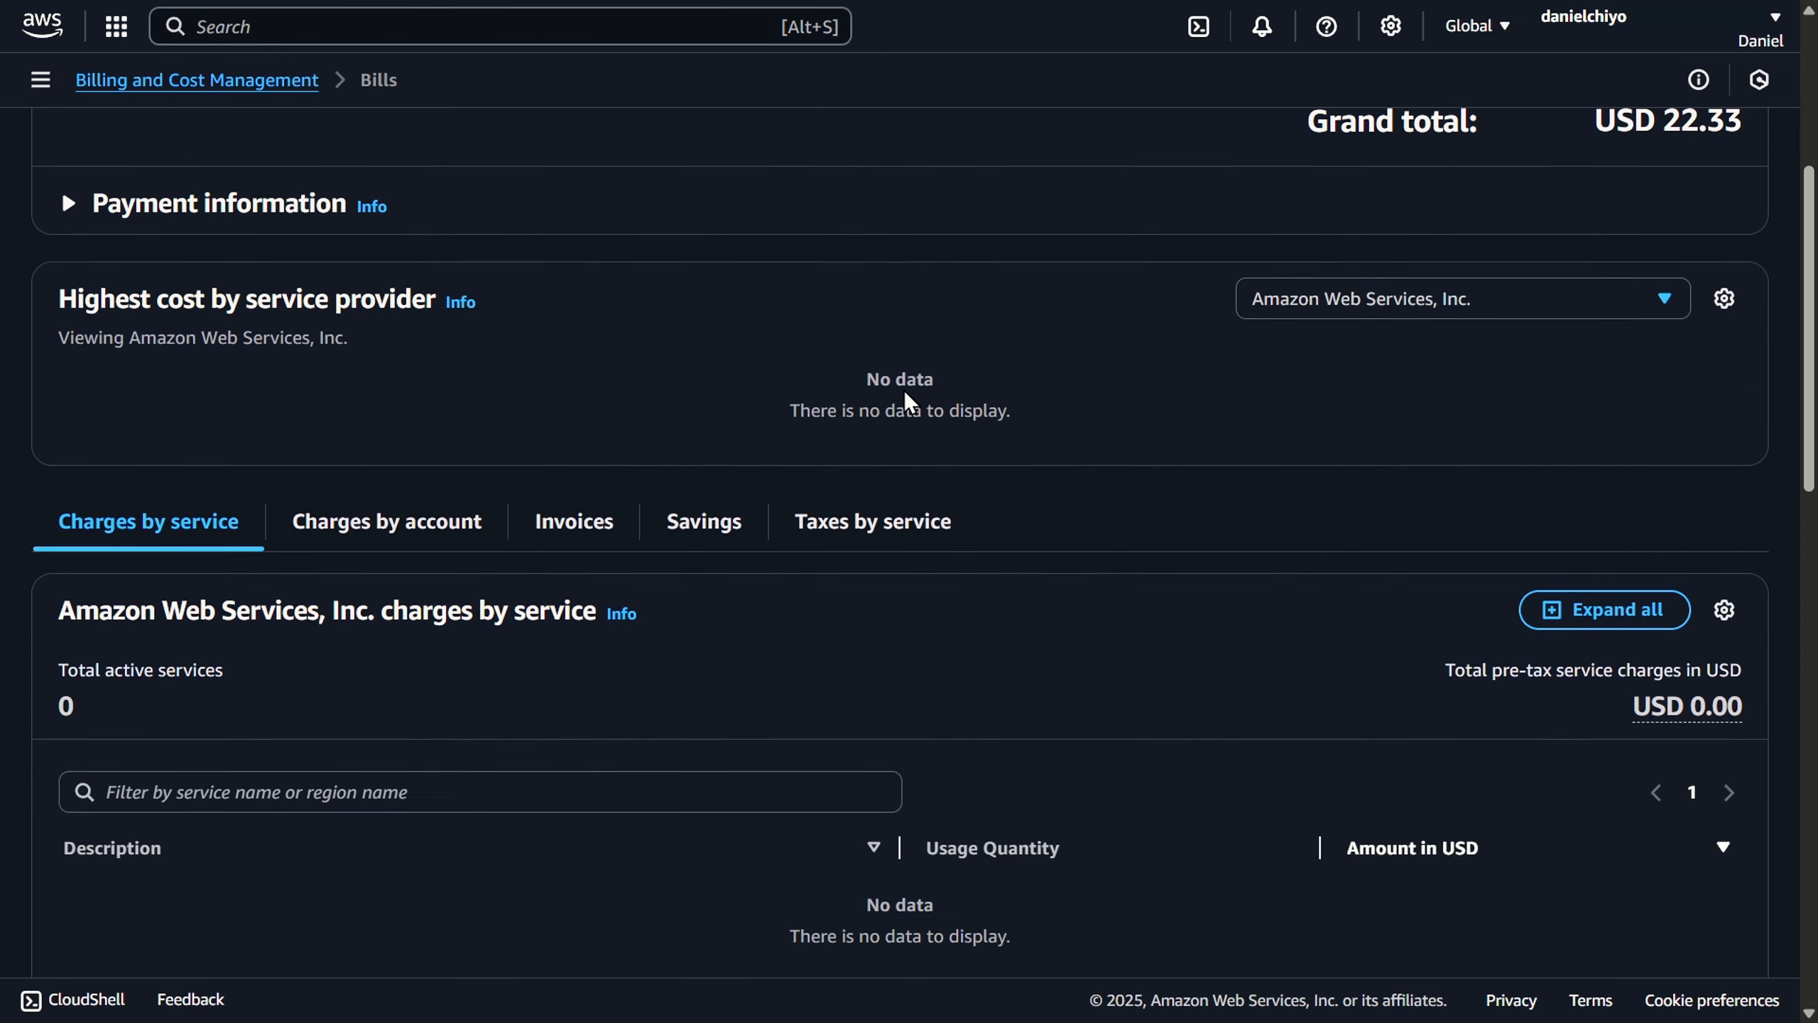
pyautogui.scroll(-9, 909, 403)
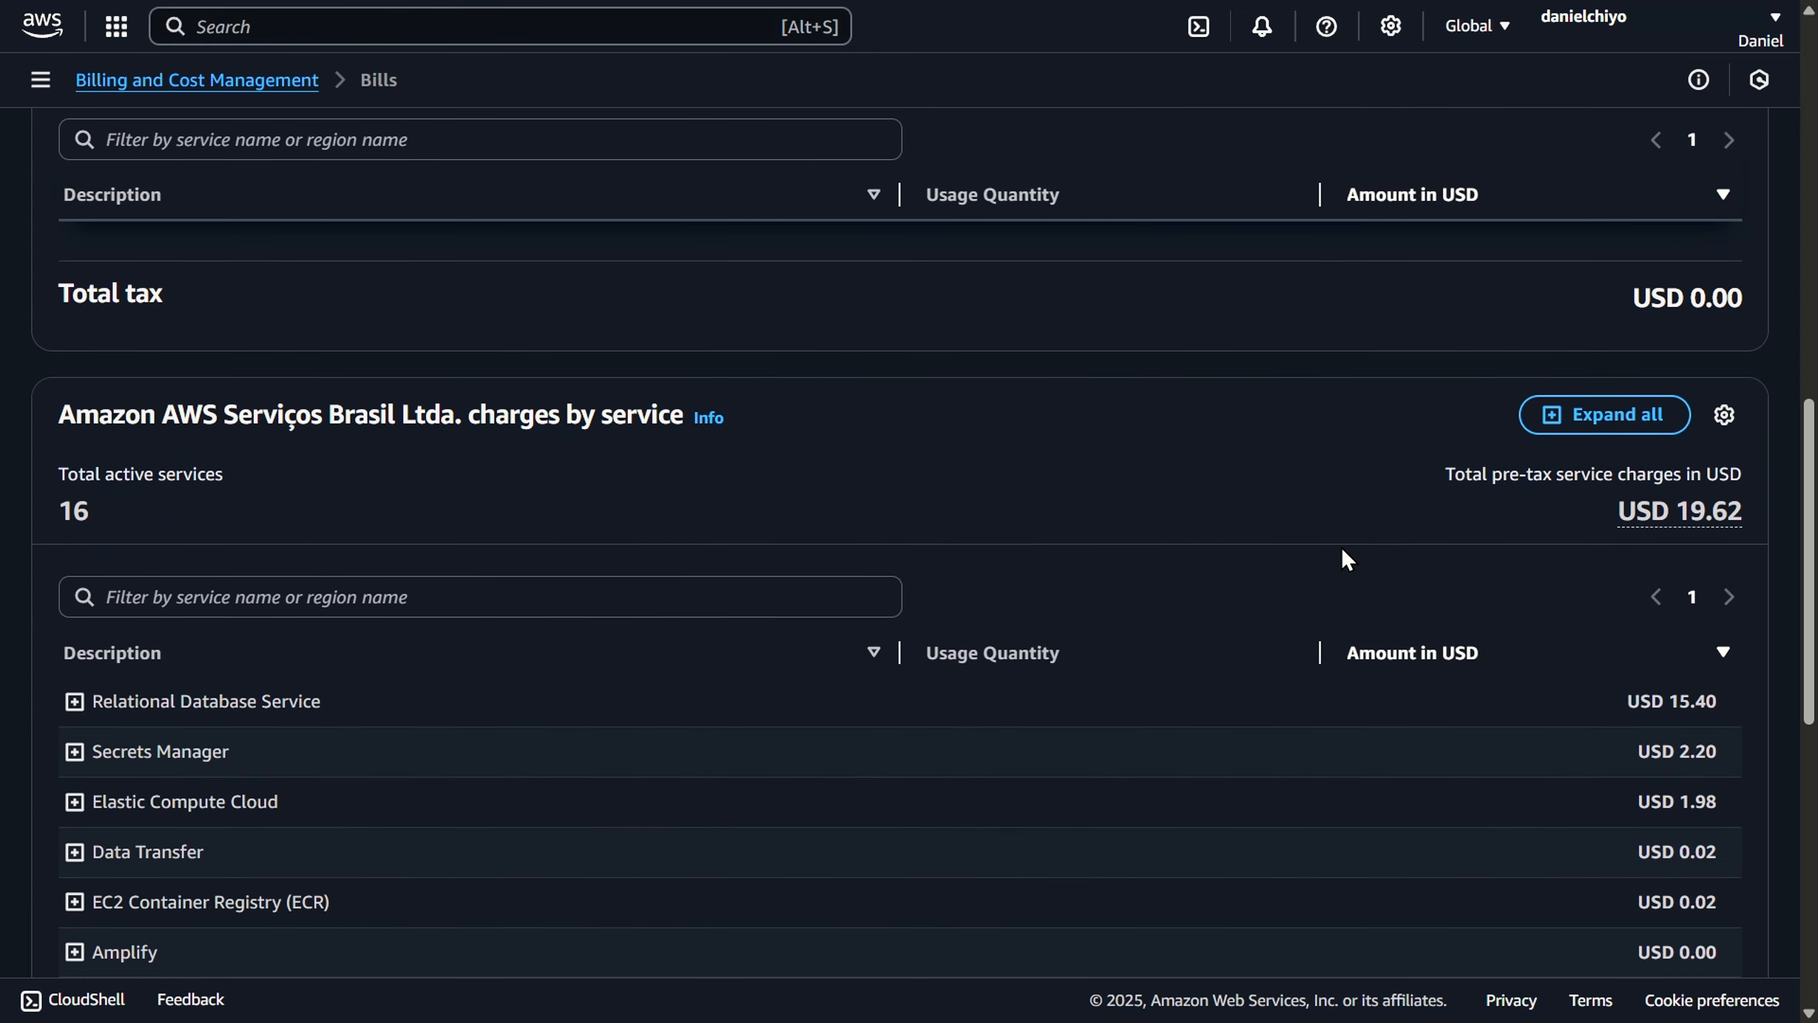
pyautogui.scroll(-2, 1075, 377)
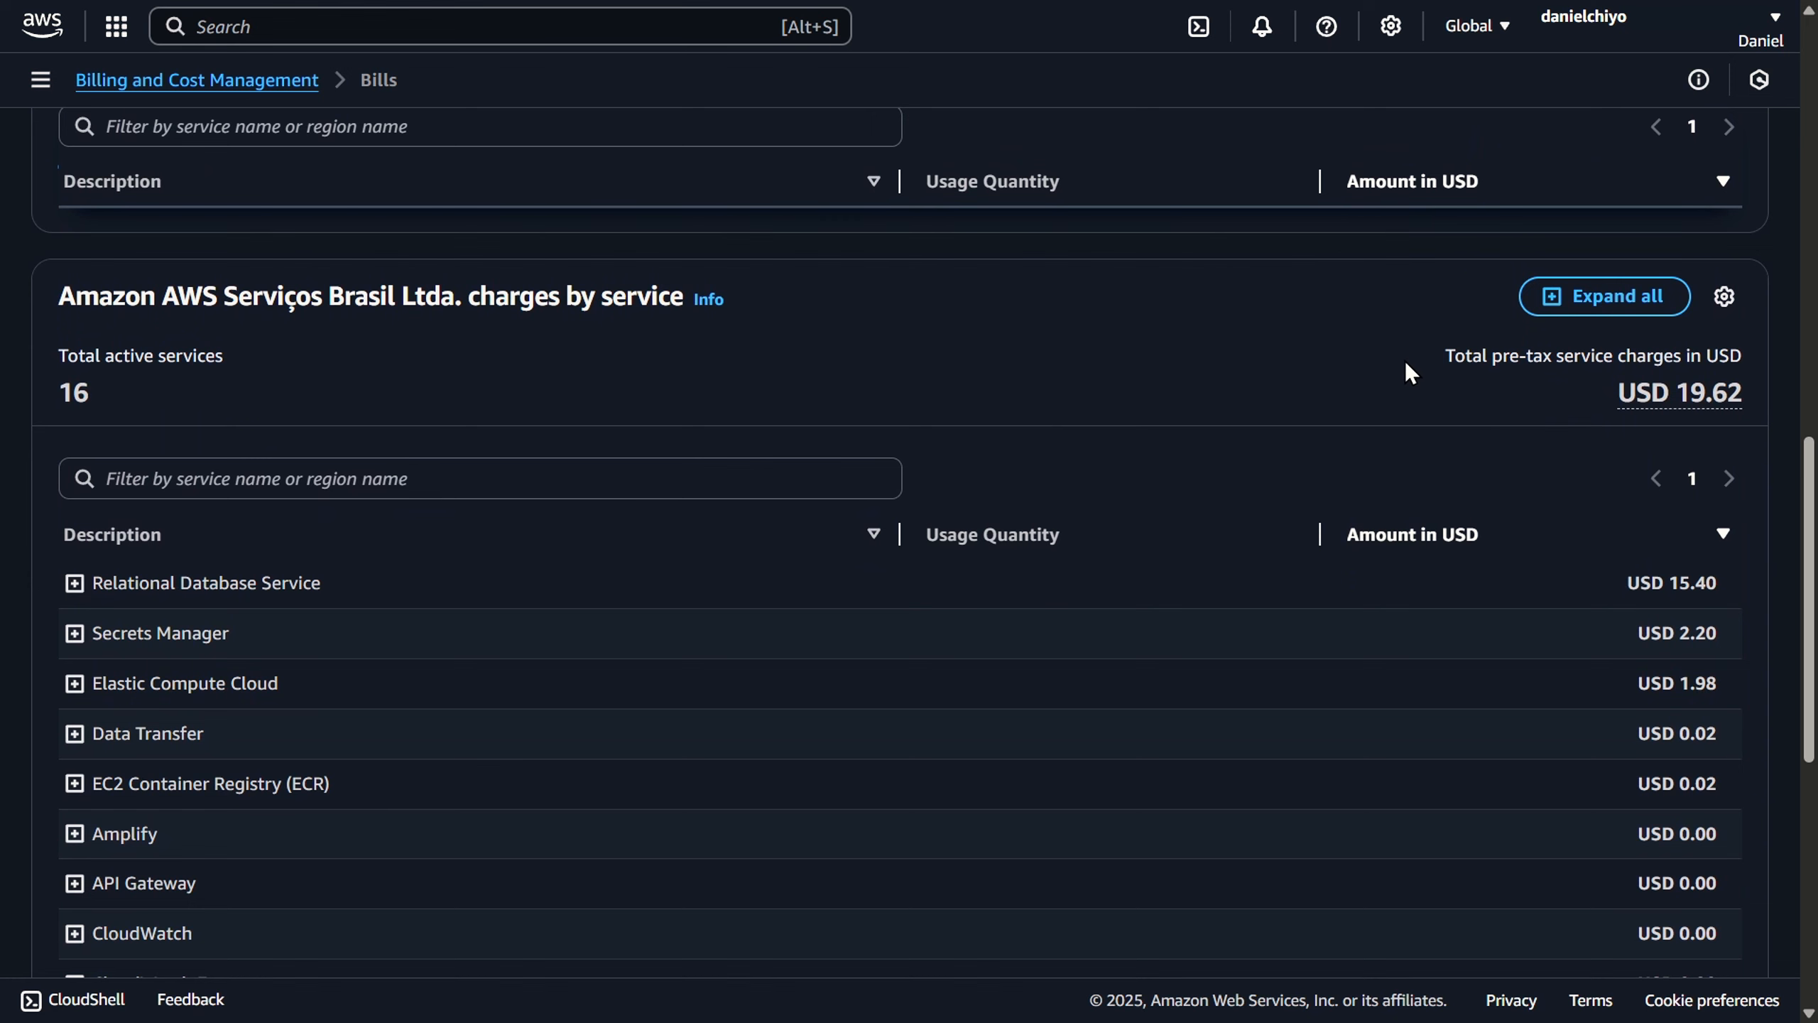
pyautogui.scroll(-2, 1084, 319)
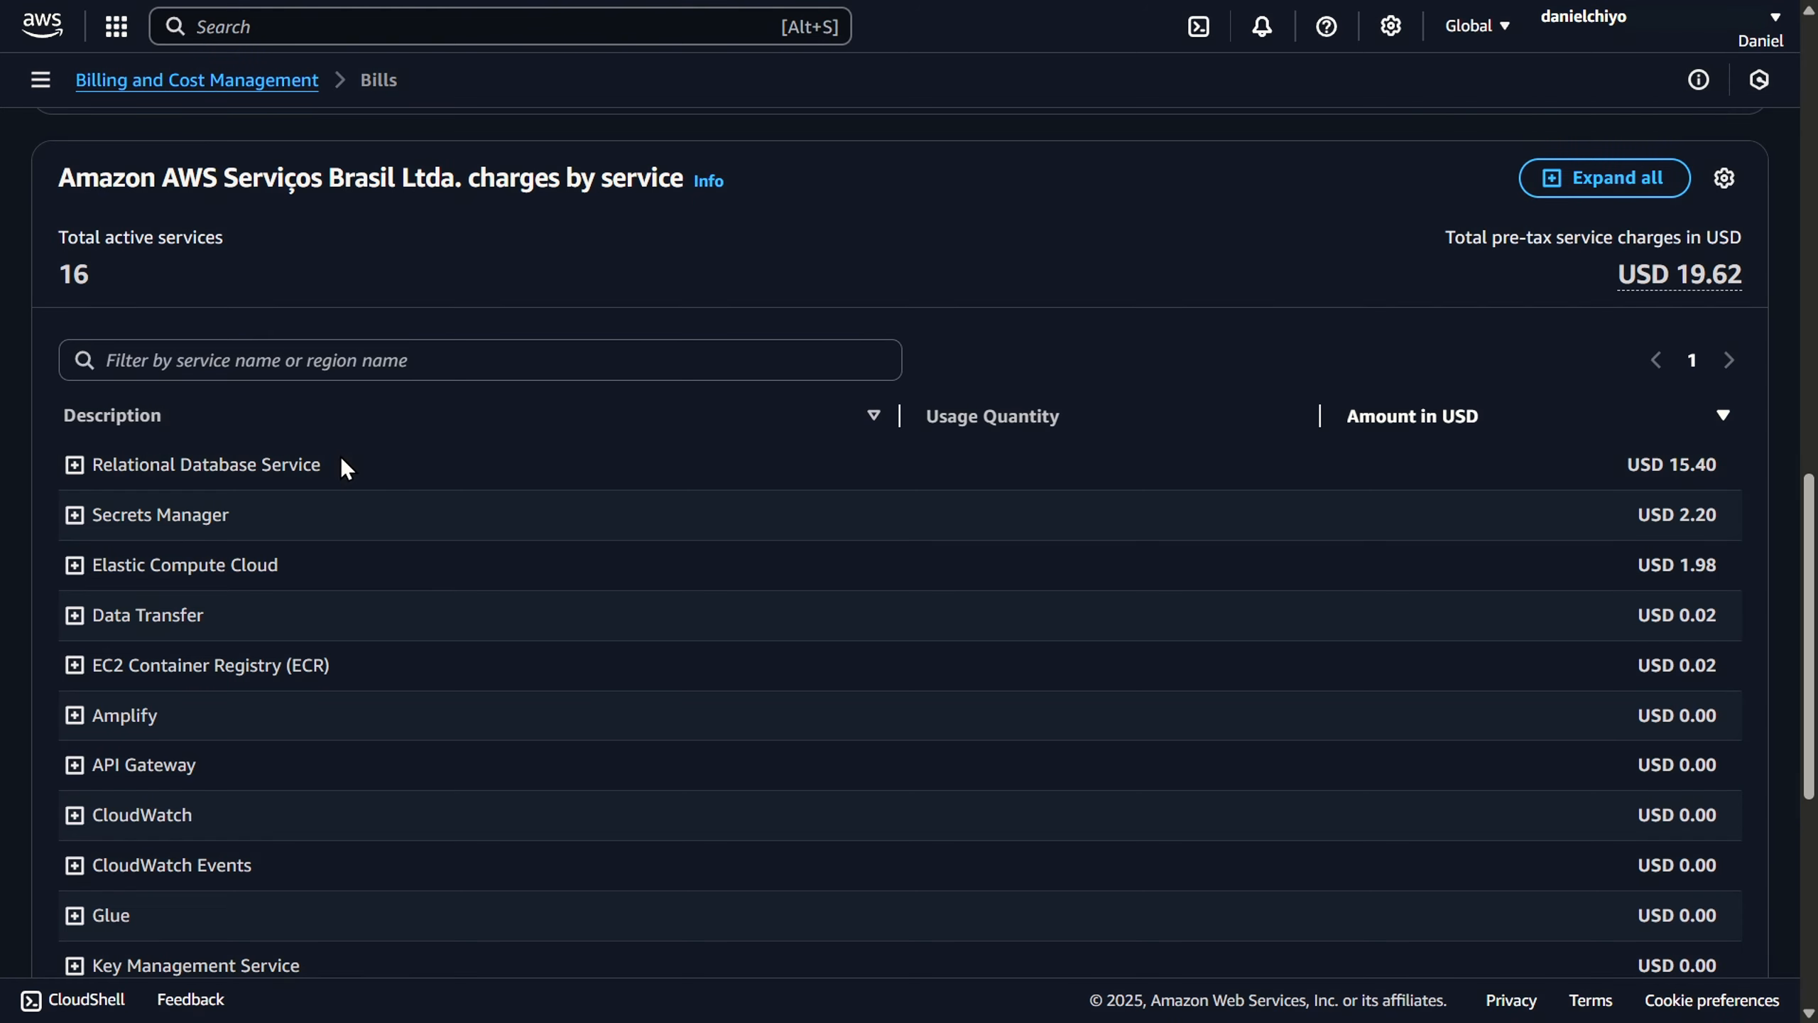
# - Expand the Relational Database Service charges for US East (N. Virginia) and examine the backup storage rate
pyautogui.click(78, 467)
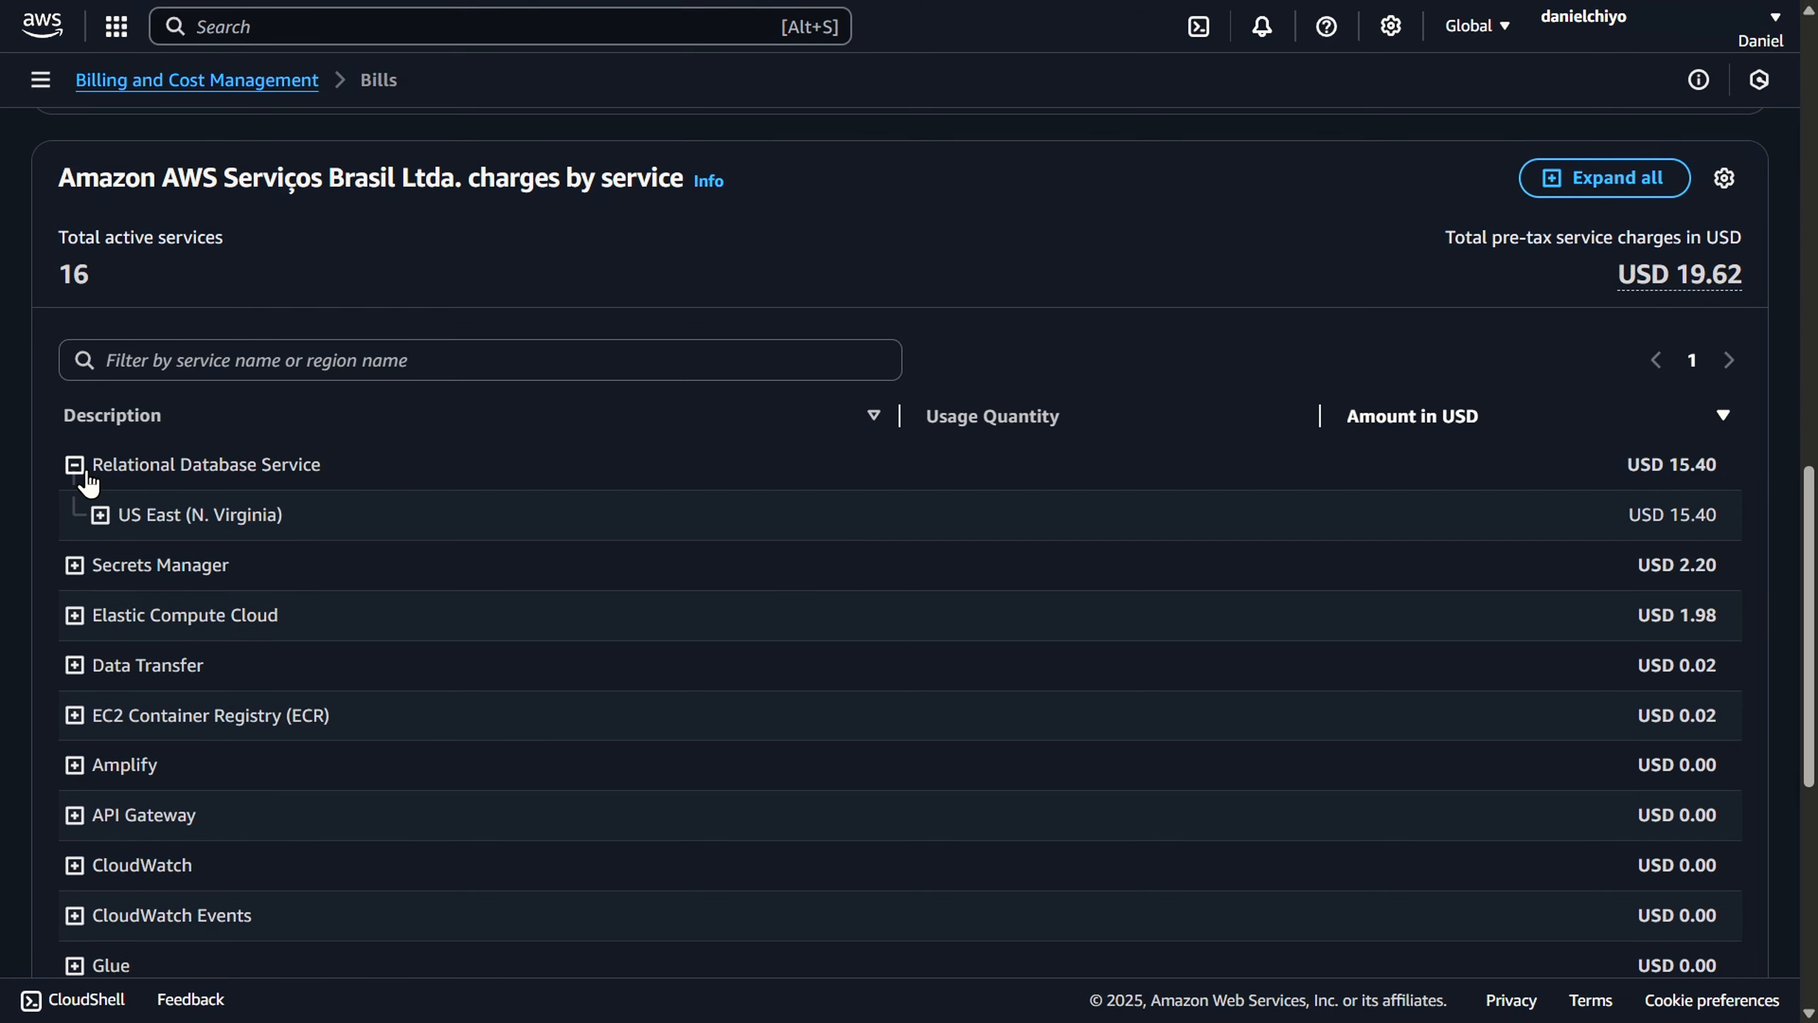
pyautogui.click(100, 515)
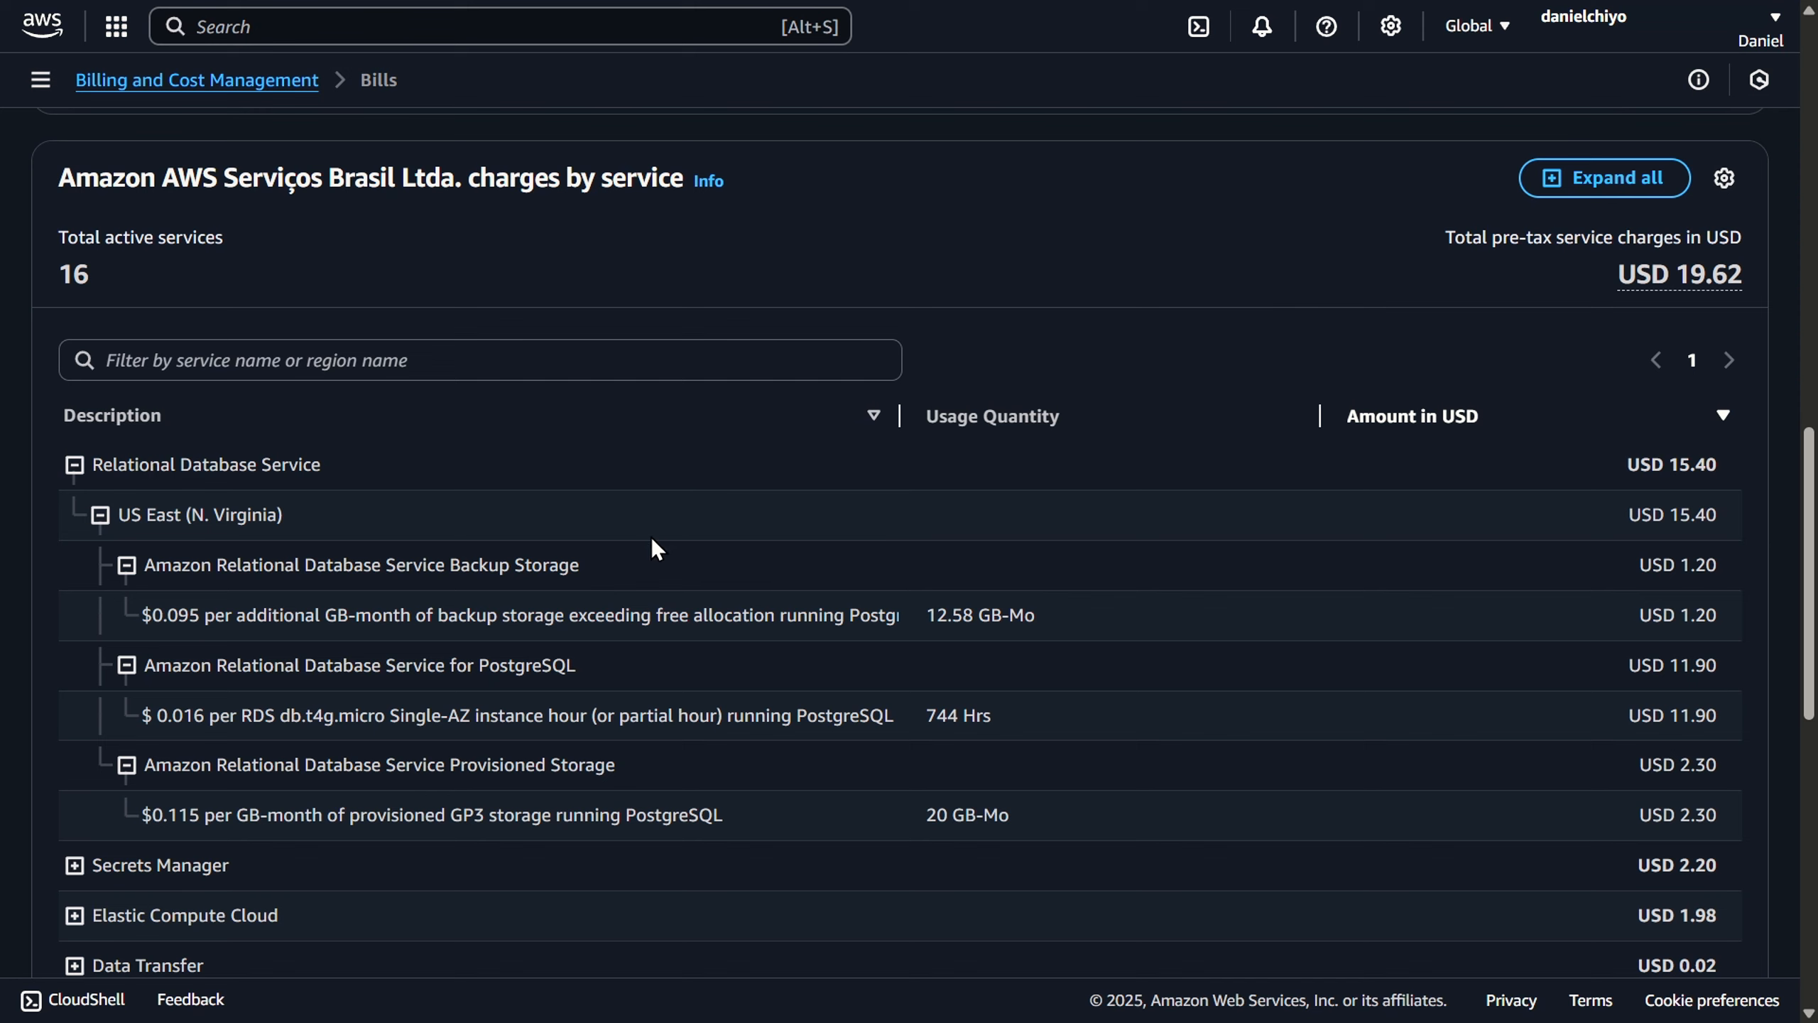
pyautogui.moveTo(607, 576); pyautogui.dragTo(449, 568)
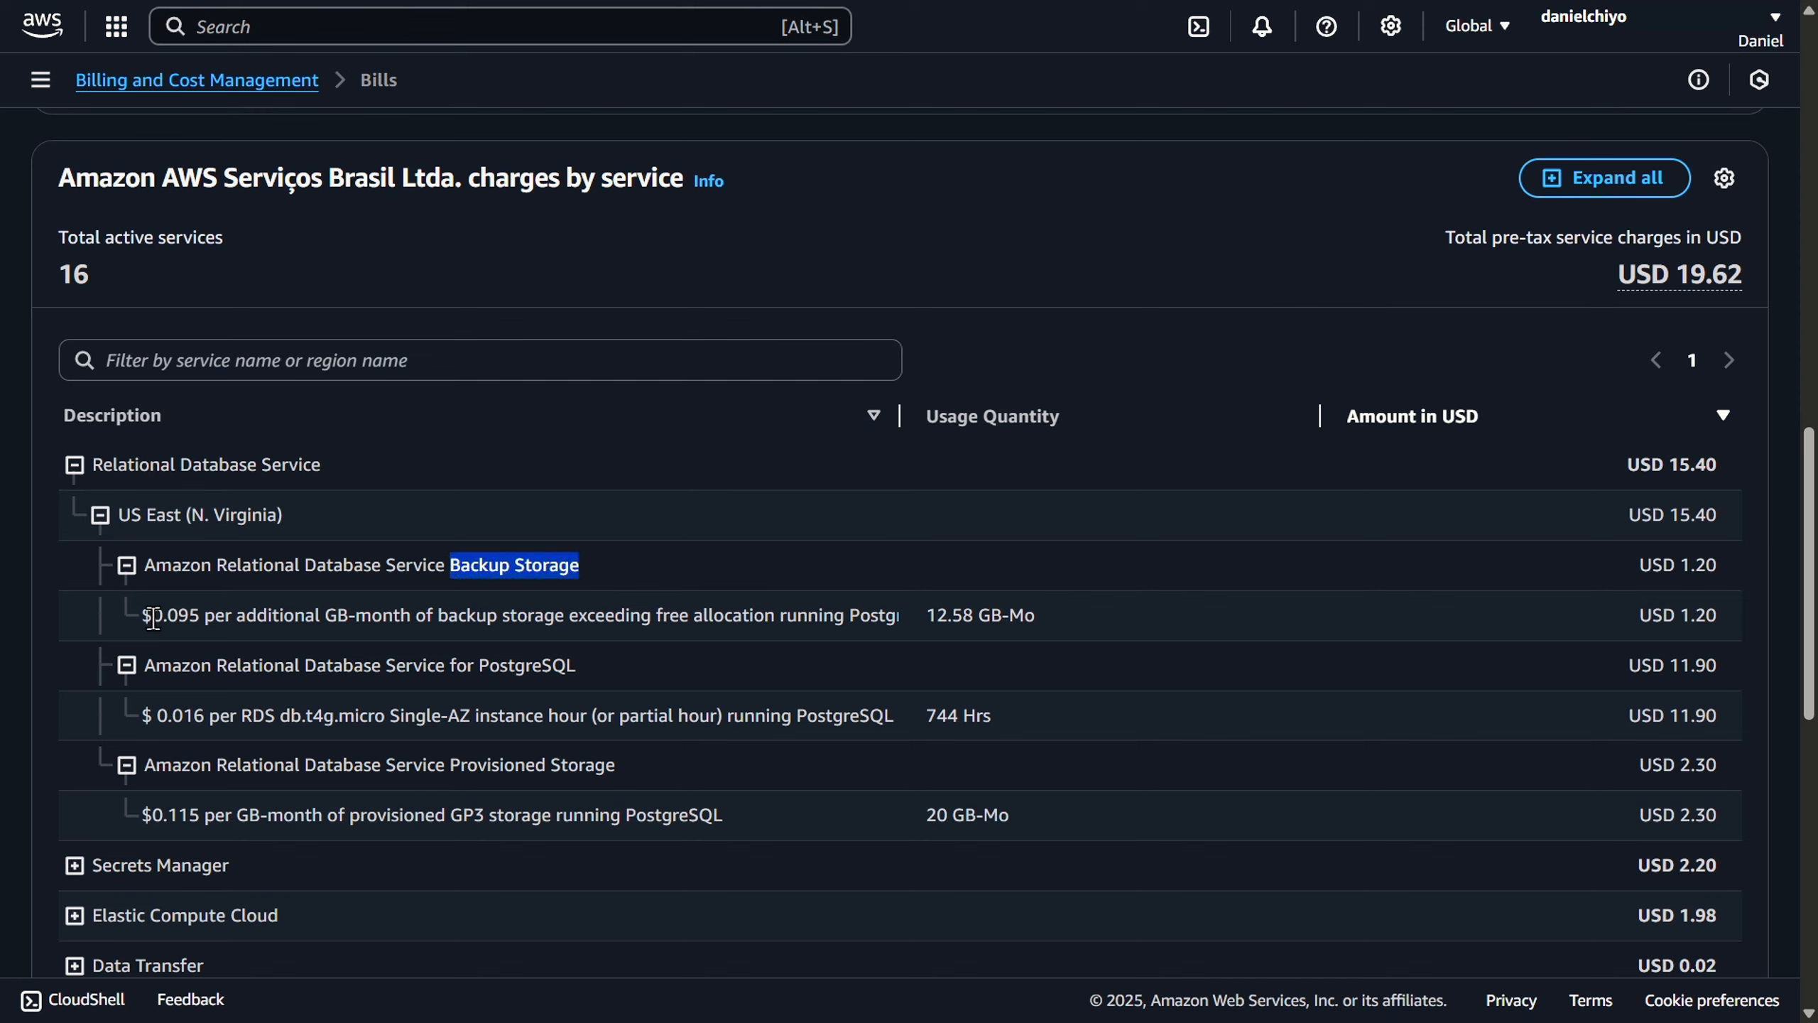
pyautogui.moveTo(147, 615); pyautogui.dragTo(431, 616)
pyautogui.click(431, 616)
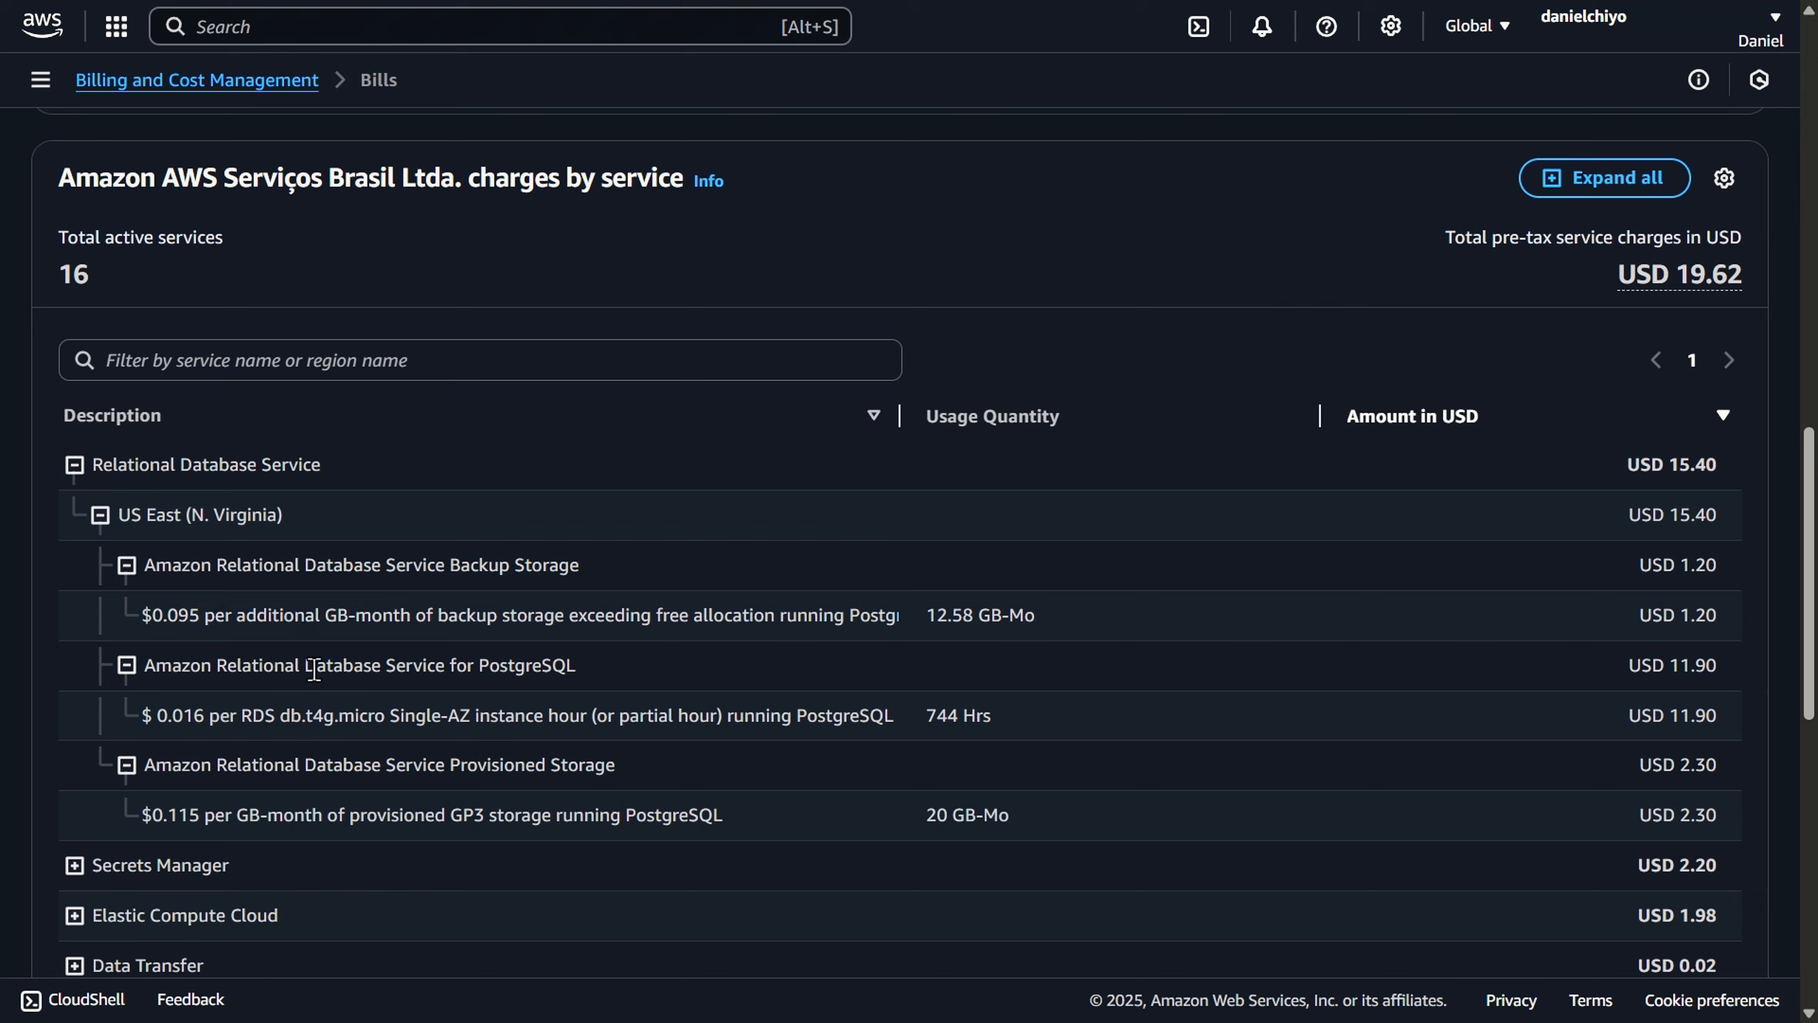
# - Examine the hourly rate and cost of the PostgreSQL db.t4g.micro instance and the provisioned storage rate
pyautogui.doubleClick(168, 716)
pyautogui.moveTo(278, 716); pyautogui.dragTo(378, 717)
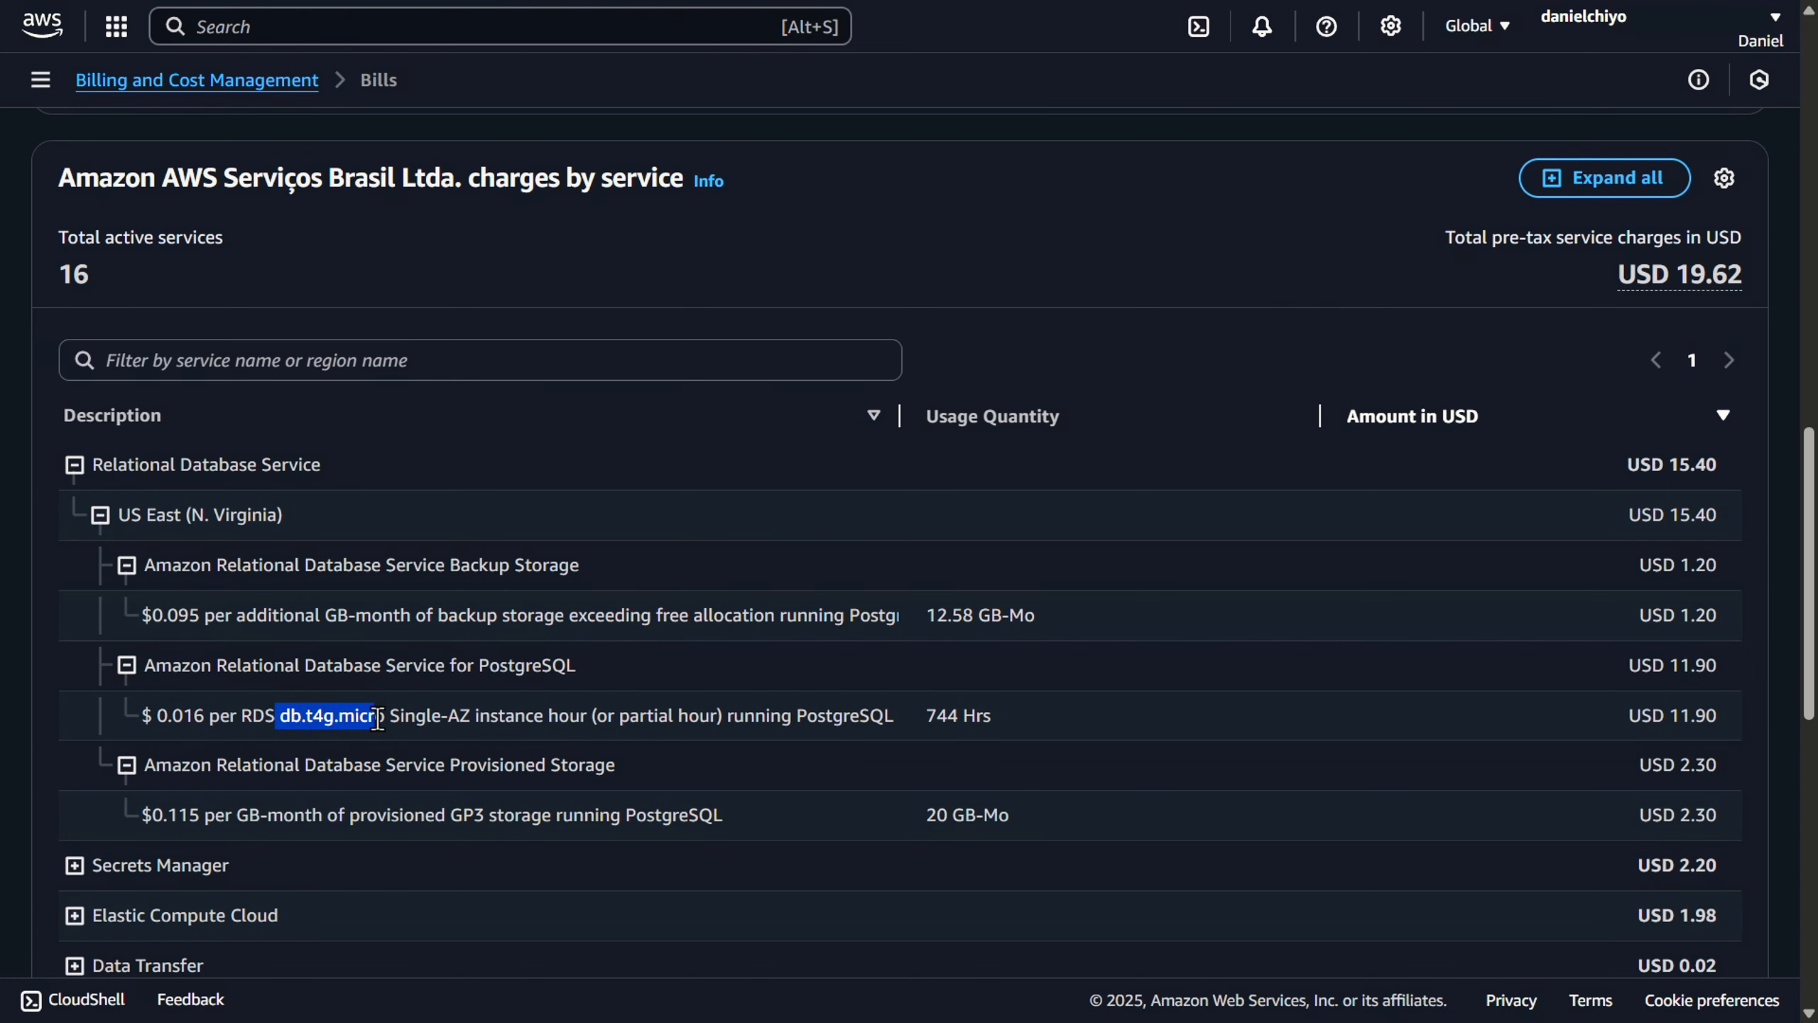
pyautogui.click(273, 745)
pyautogui.doubleClick(273, 745)
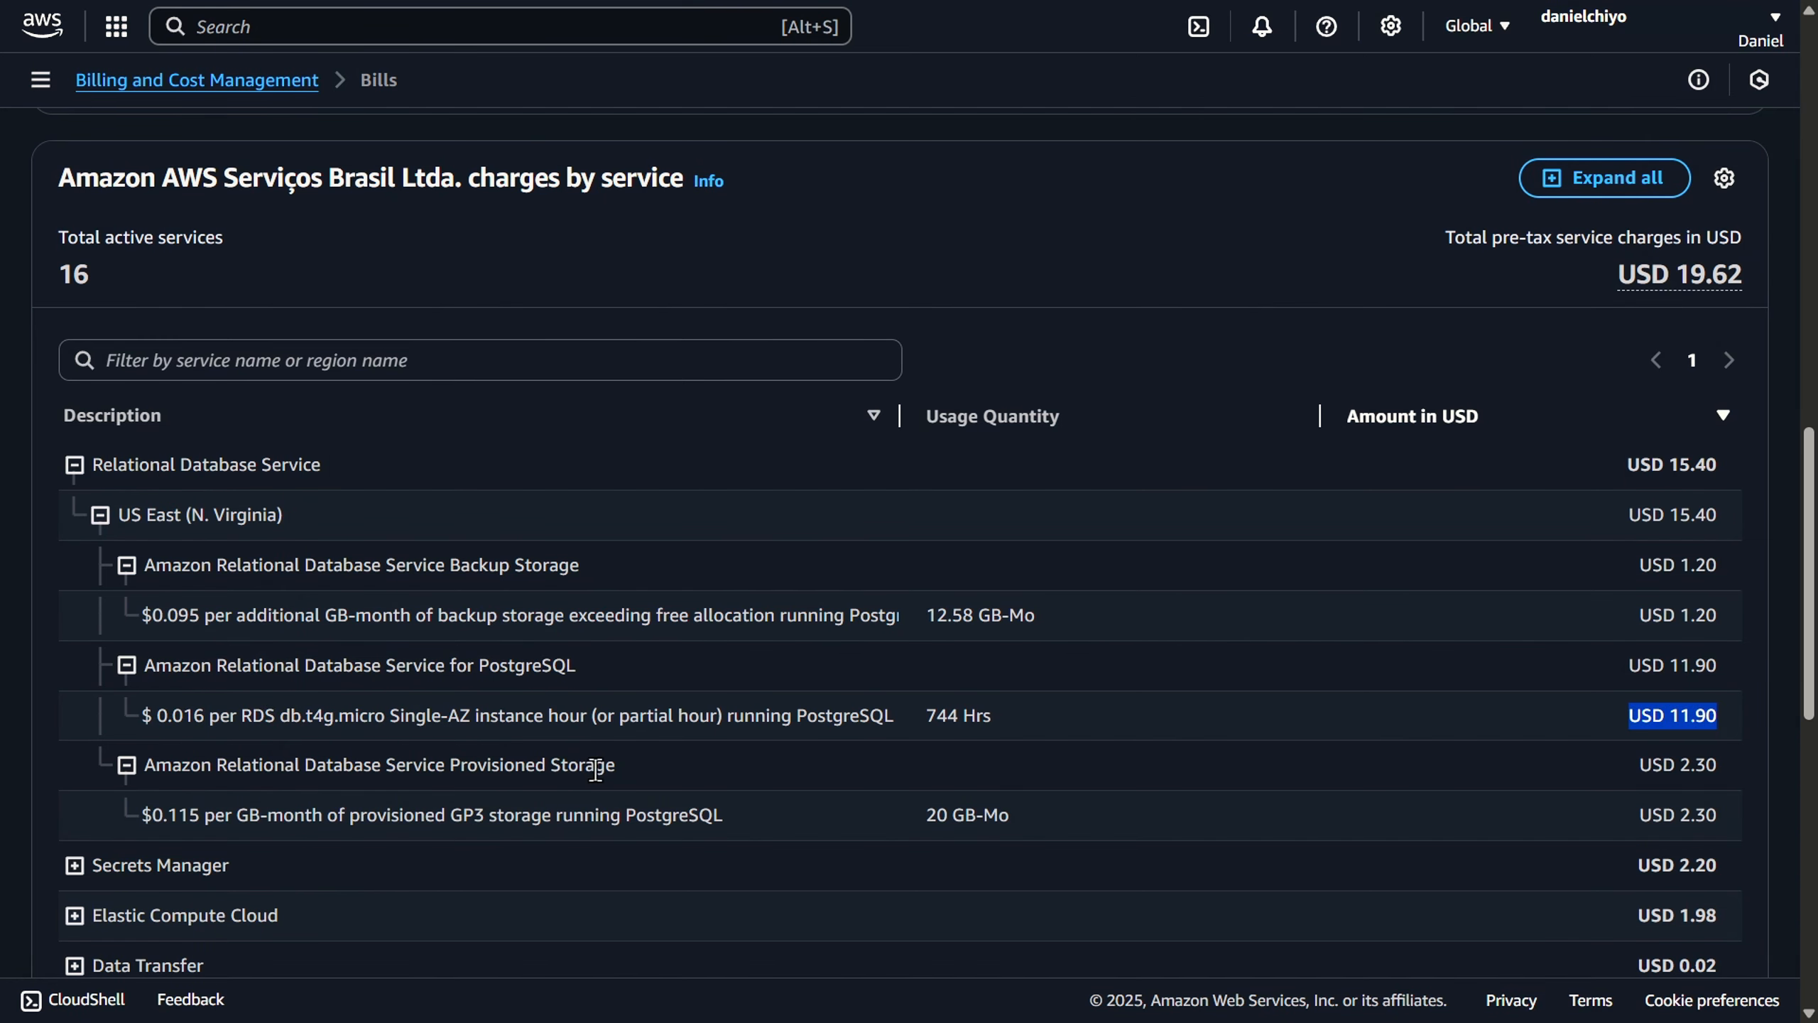
pyautogui.moveTo(151, 815); pyautogui.dragTo(202, 816)
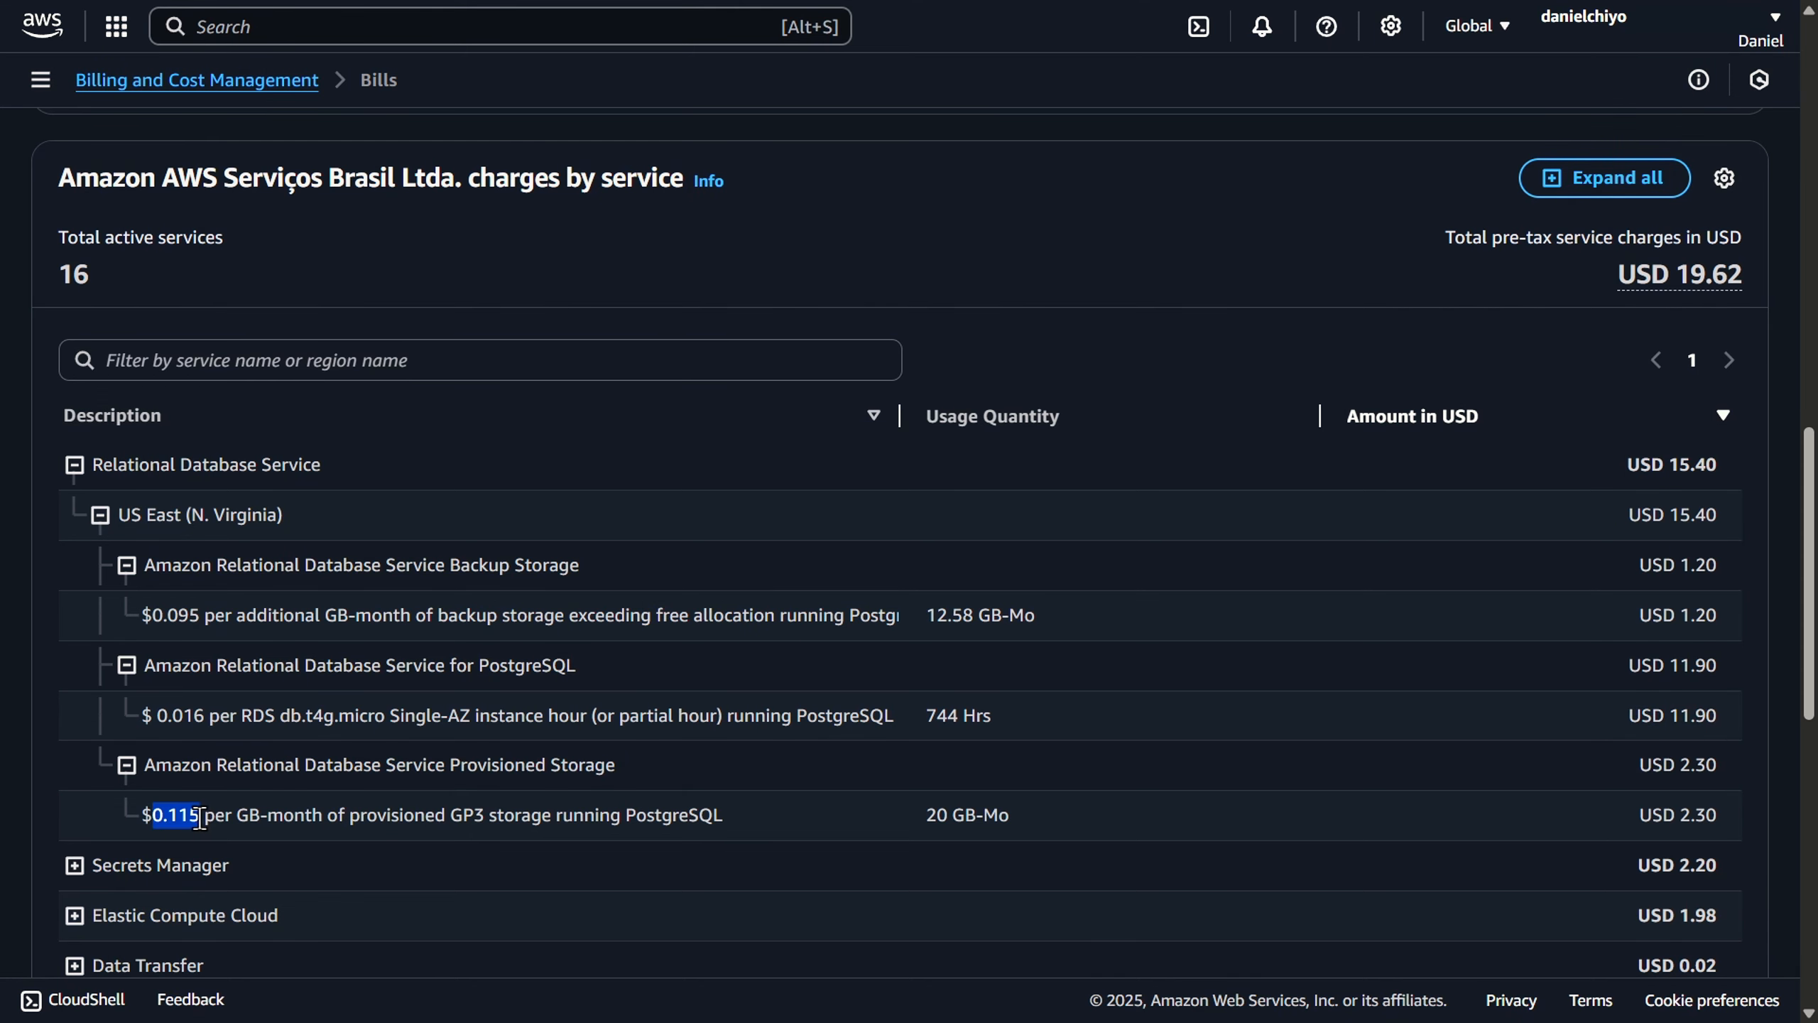
pyautogui.click(767, 811)
# - Expand the Secrets Manager charges for US East (N. Virginia) and examine the per-secret and API request rates
pyautogui.click(84, 872)
pyautogui.scroll(-5, 393, 678)
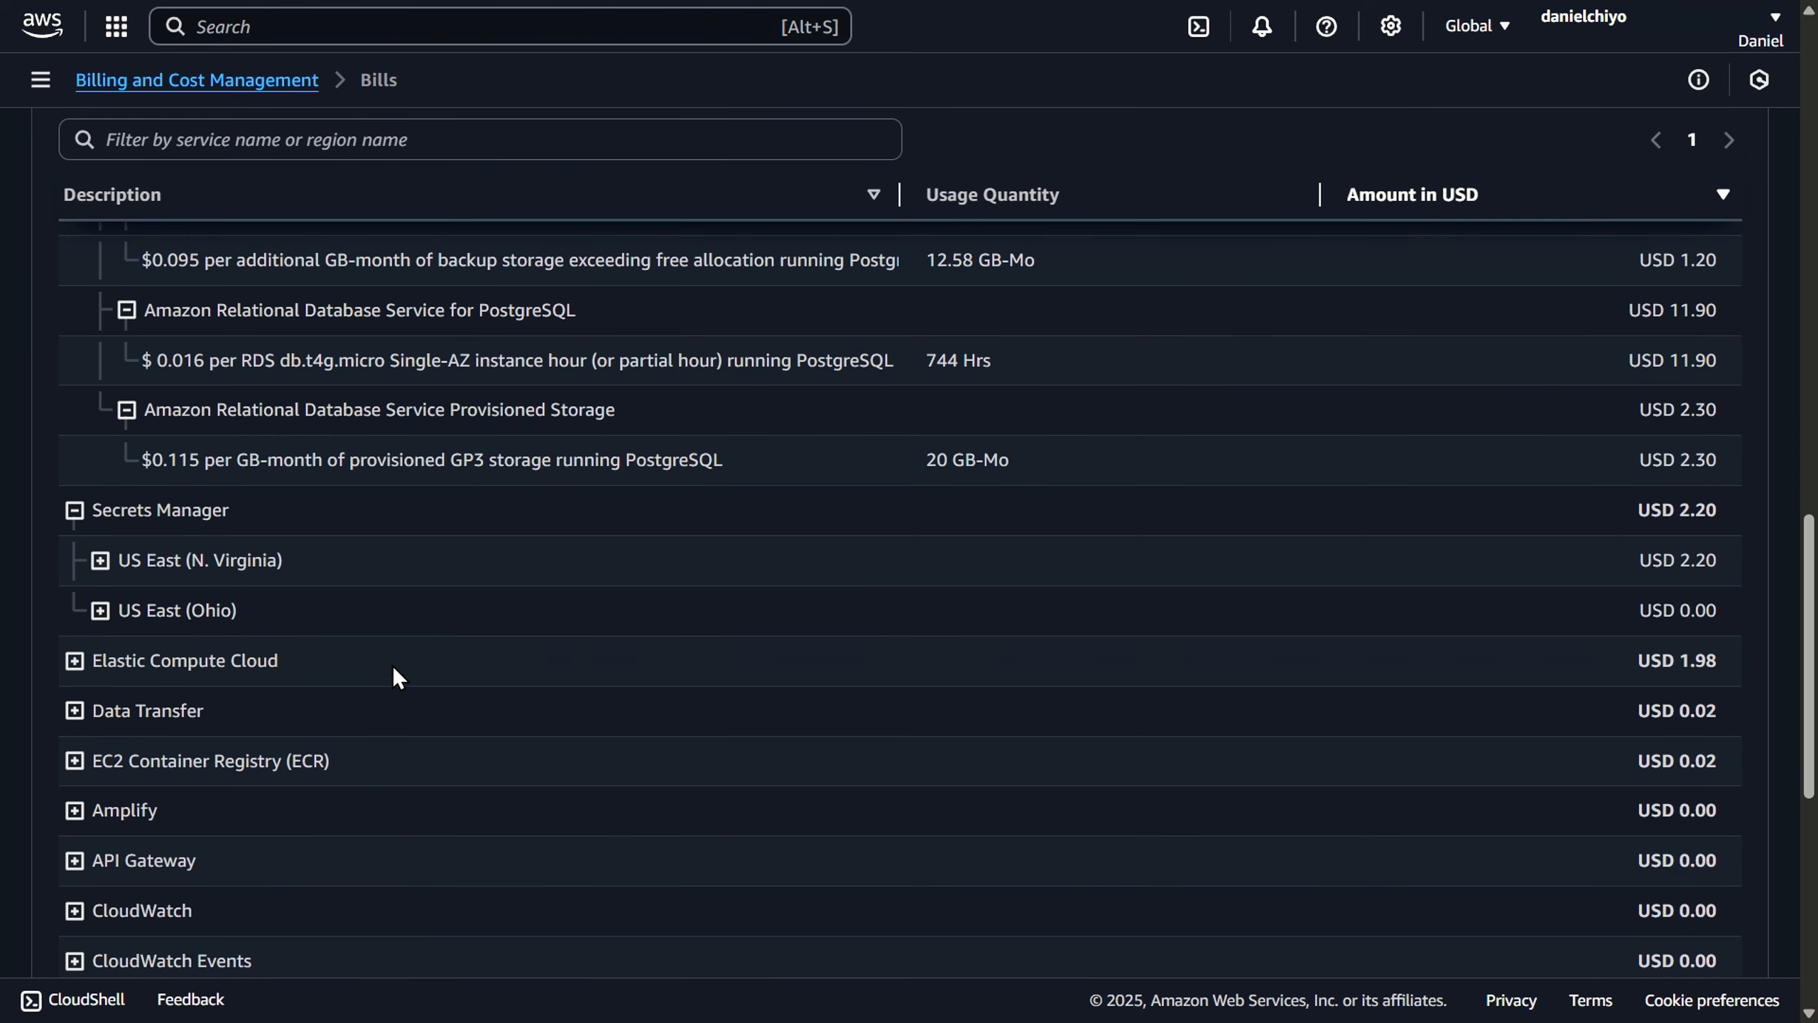
pyautogui.click(100, 560)
pyautogui.moveTo(283, 663); pyautogui.dragTo(134, 677)
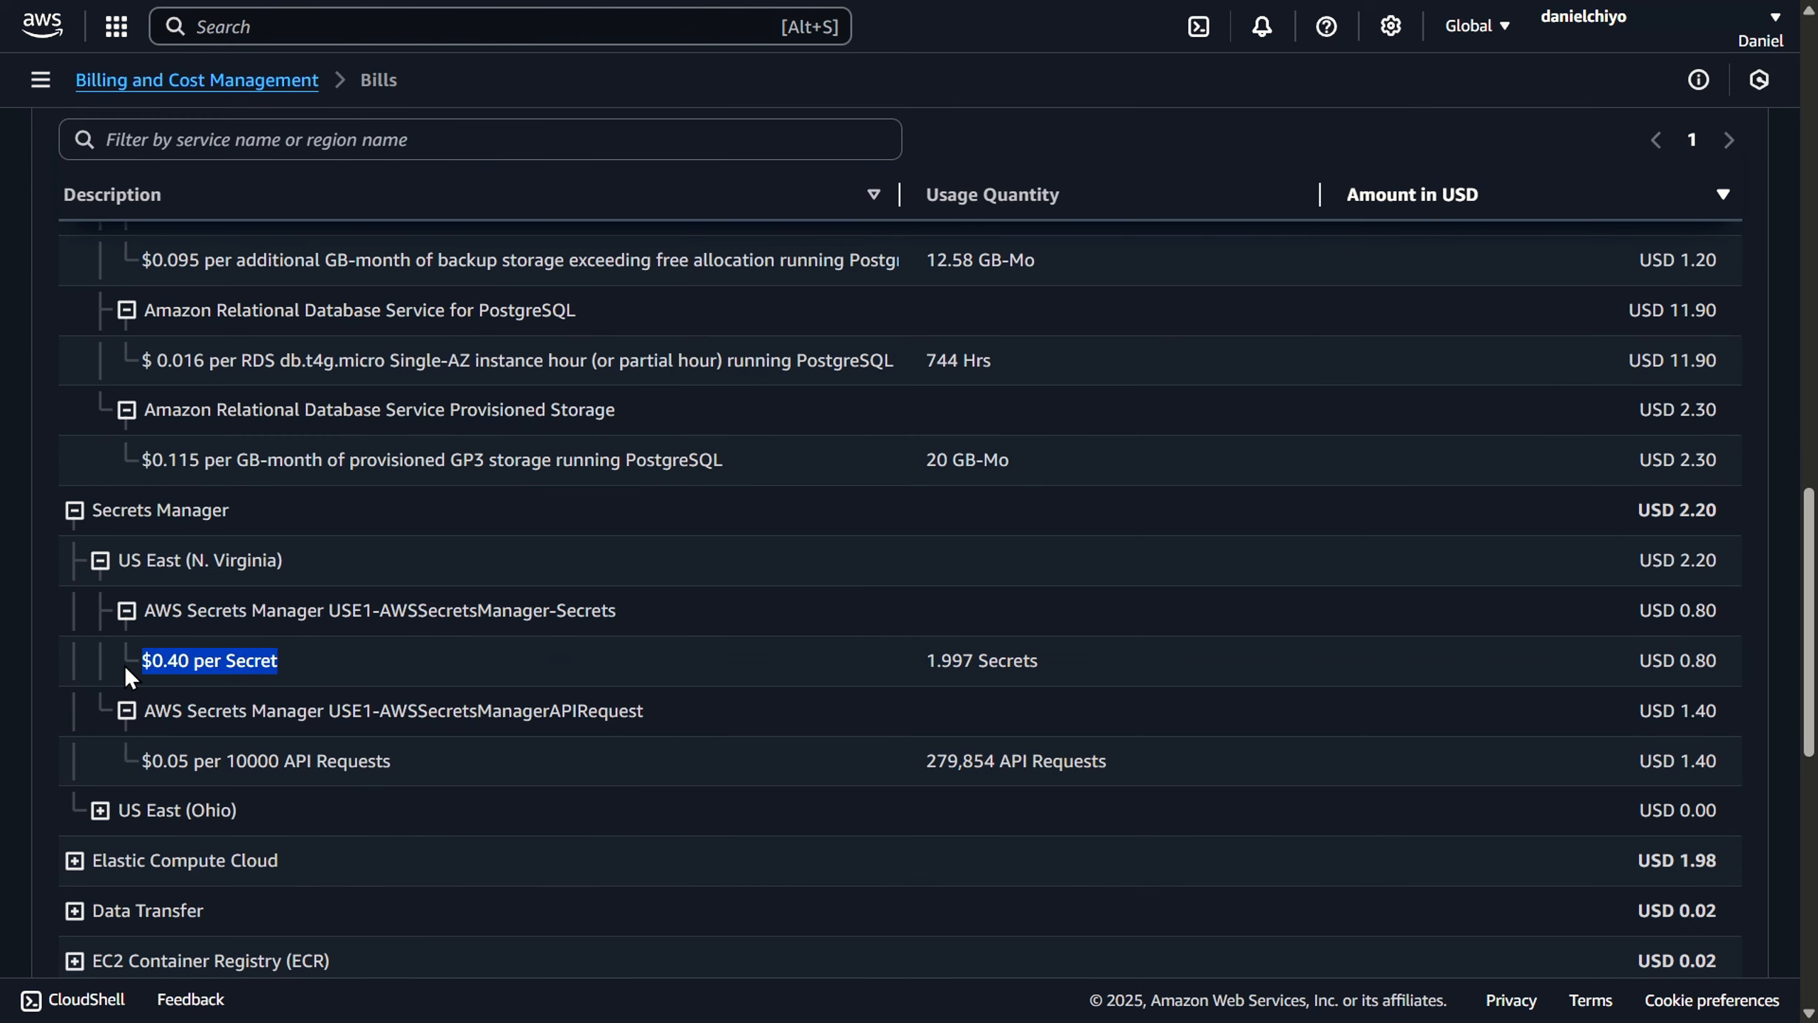
pyautogui.click(307, 675)
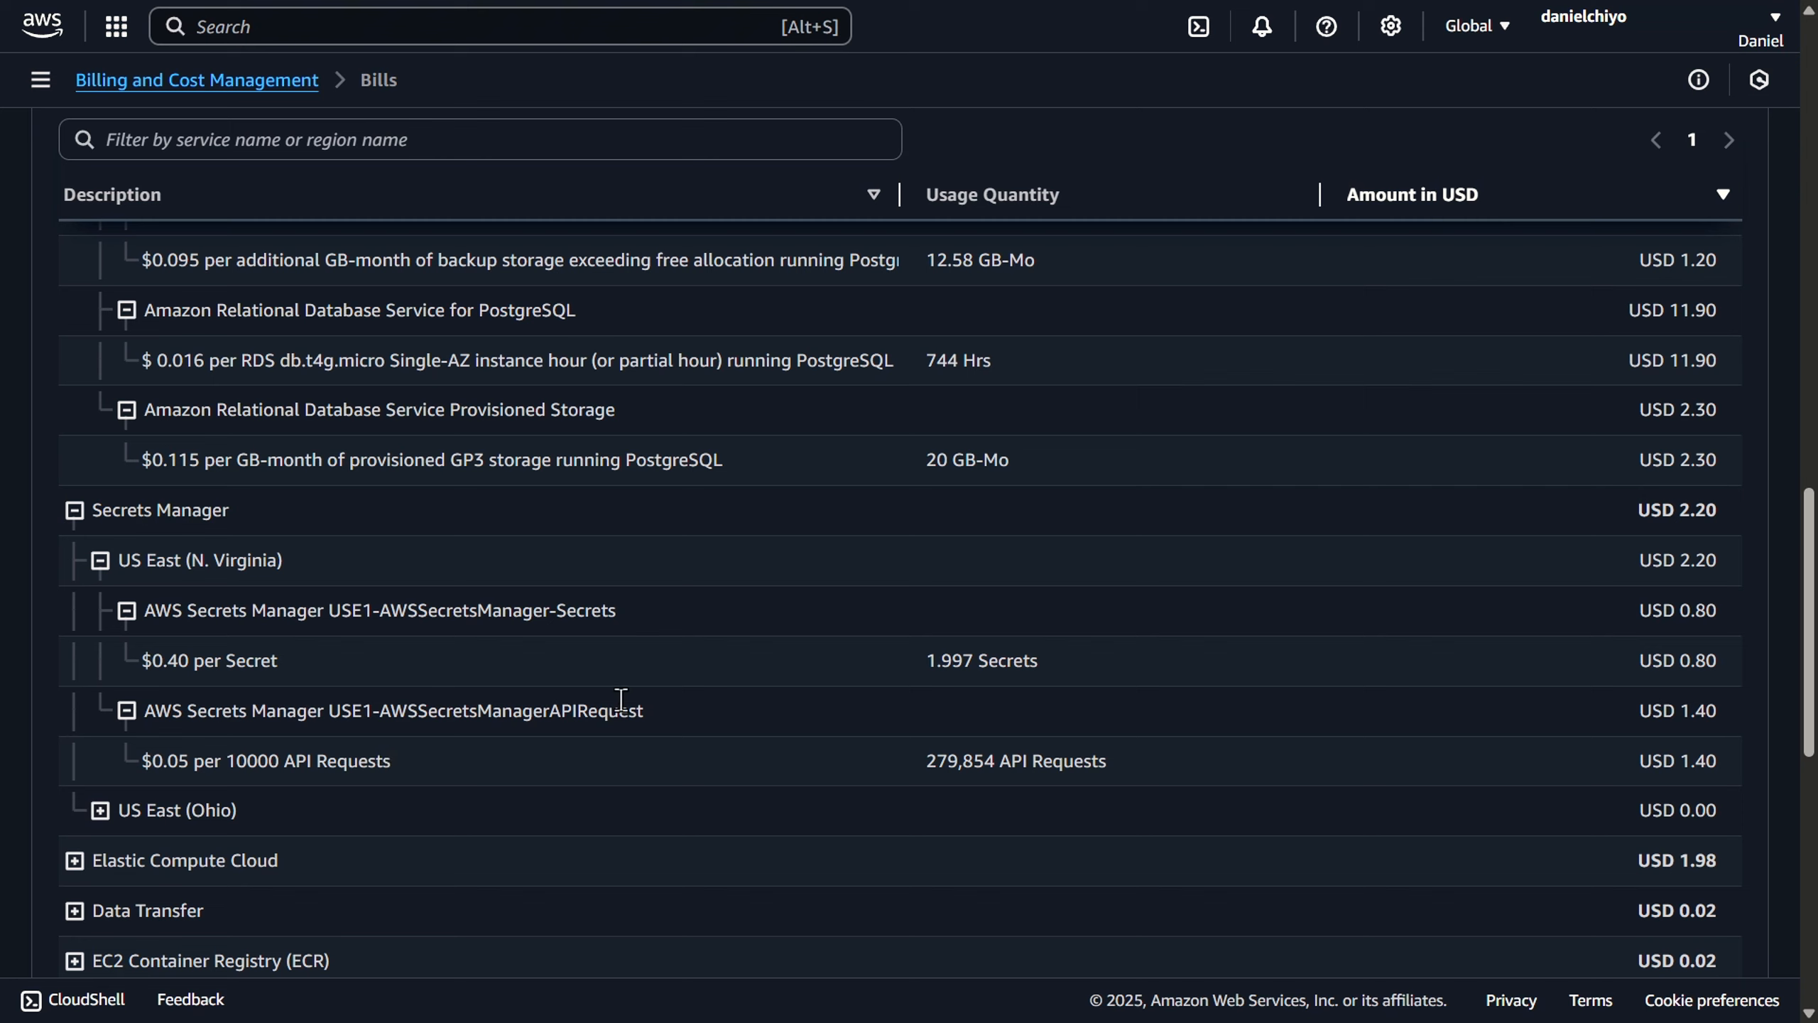
pyautogui.moveTo(143, 766); pyautogui.dragTo(398, 758)
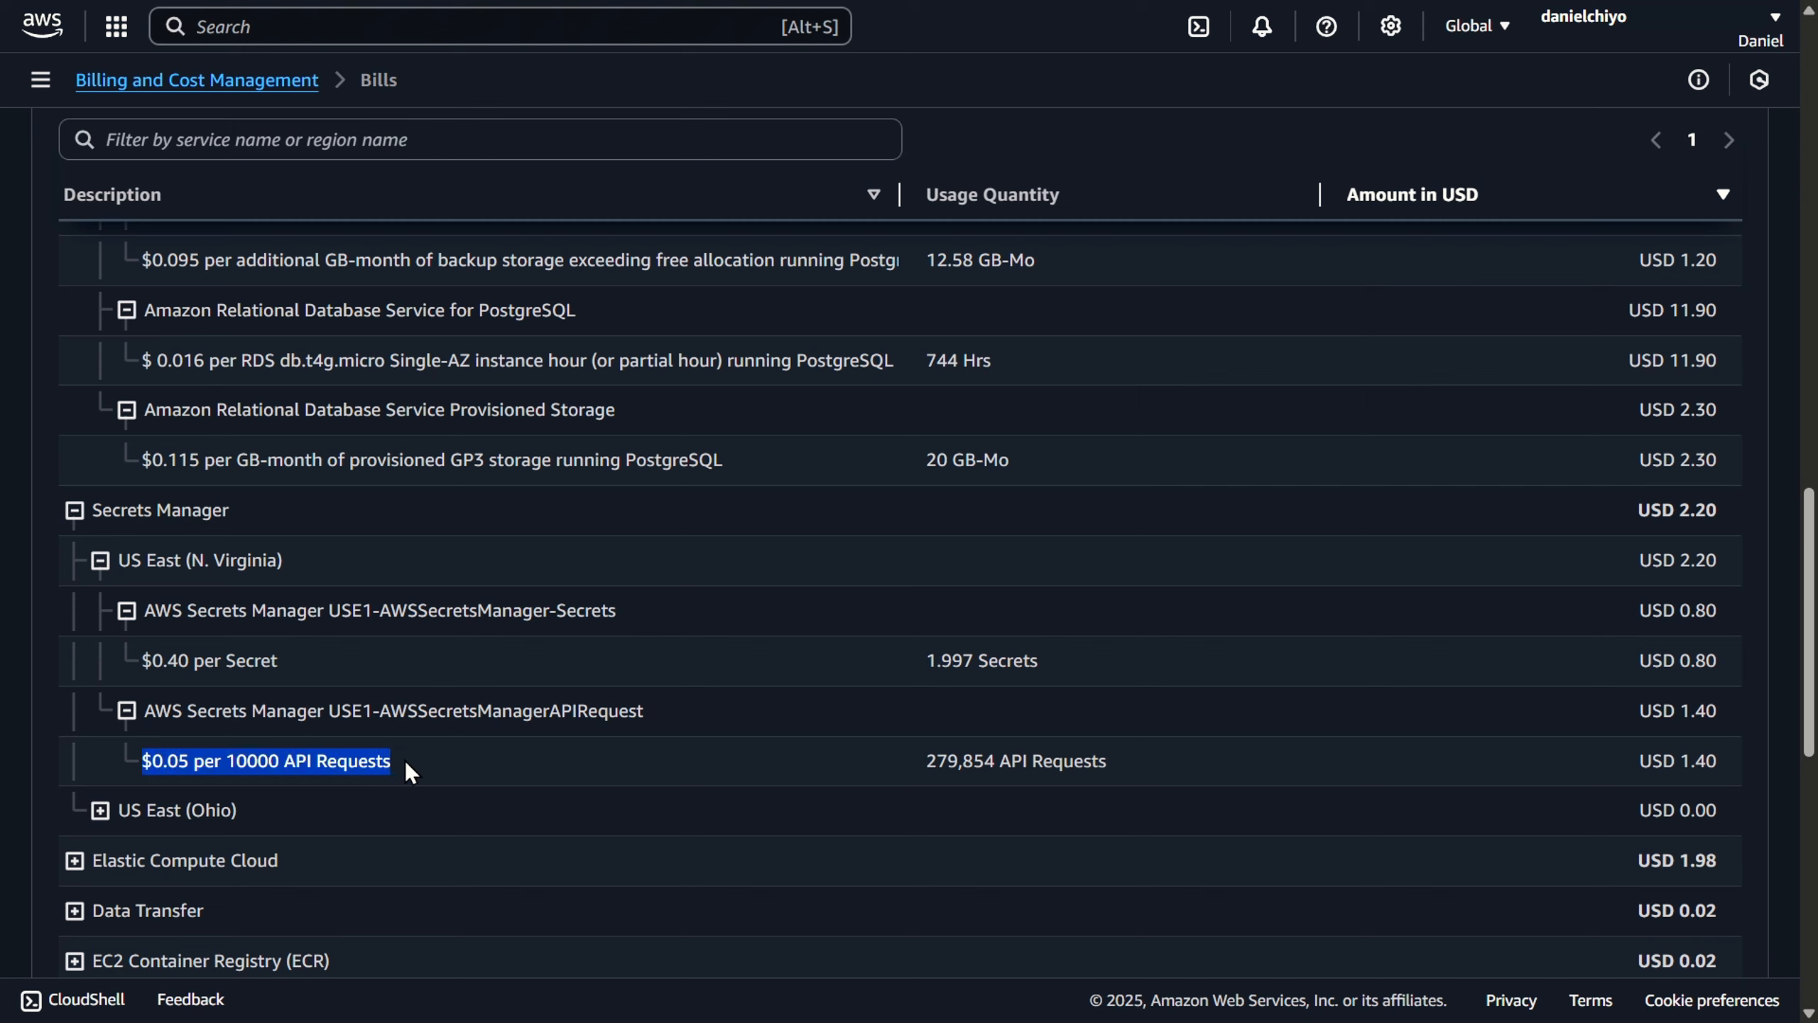
pyautogui.click(405, 762)
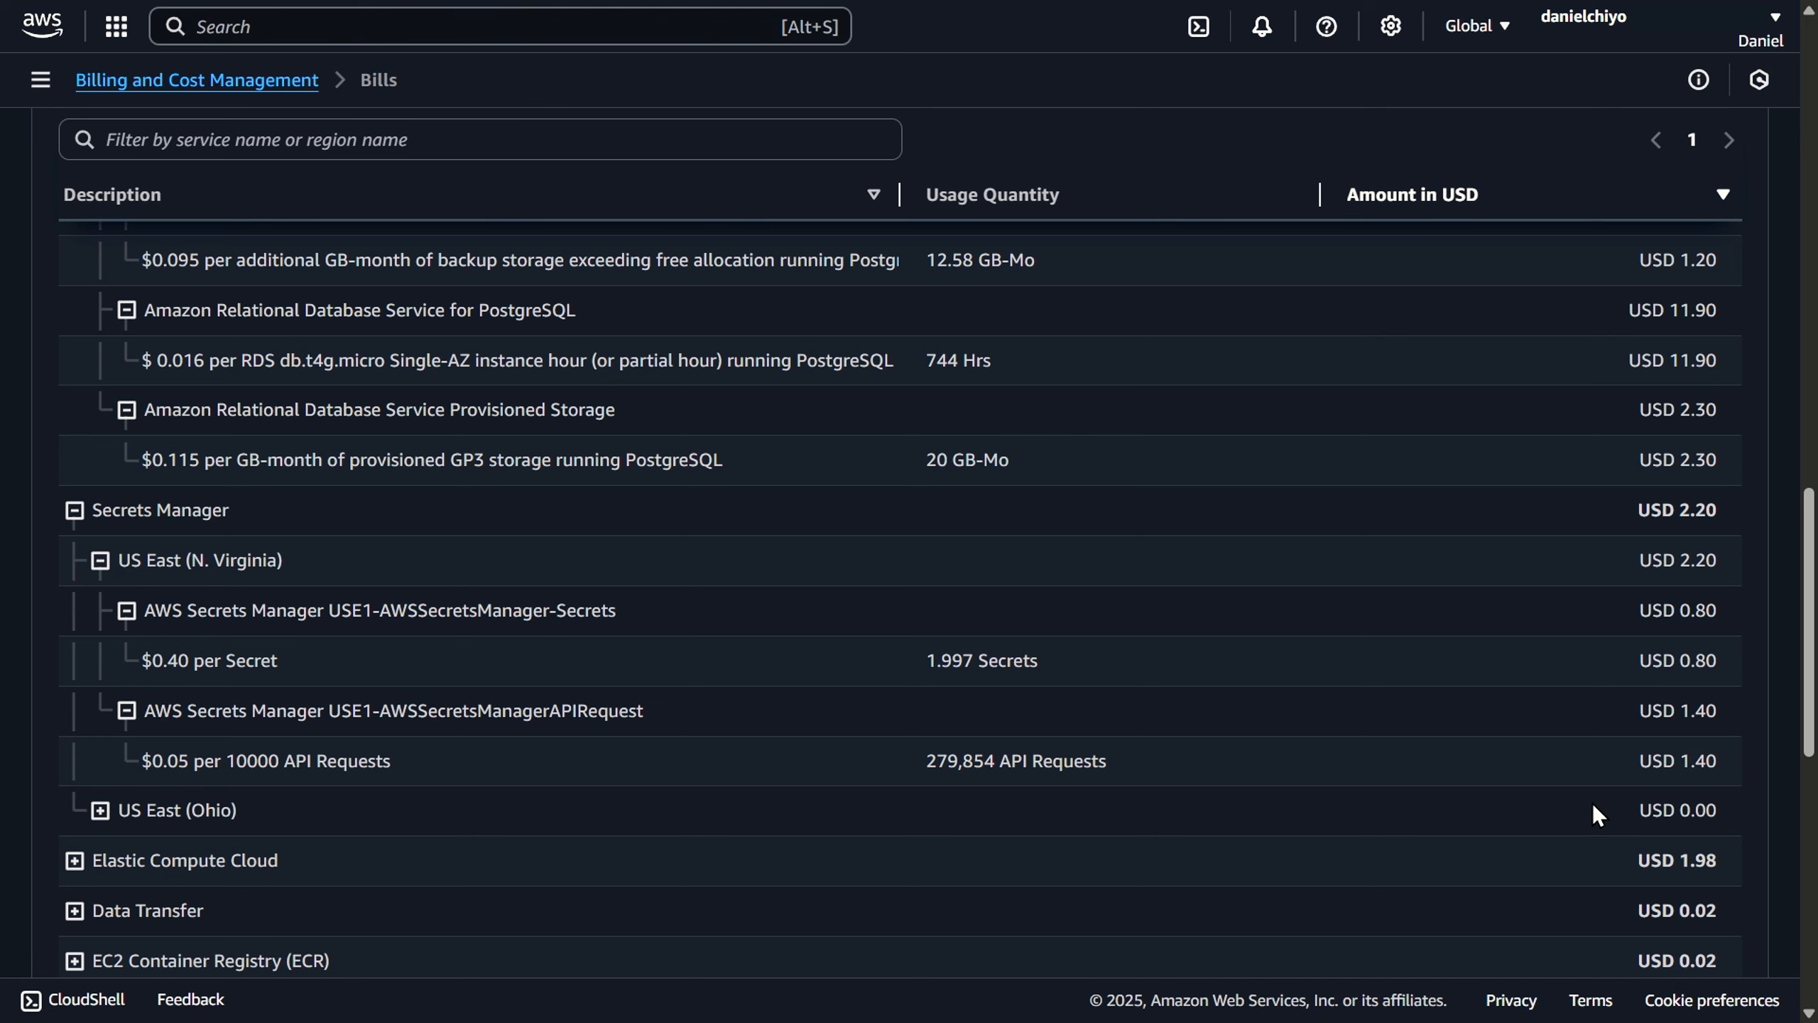
# - Review the db.t4g.micro instance line of the database charges again alongside the Secrets Manager API request line
pyautogui.scroll(1, 1599, 792)
pyautogui.moveTo(1810, 644); pyautogui.dragTo(1810, 638)
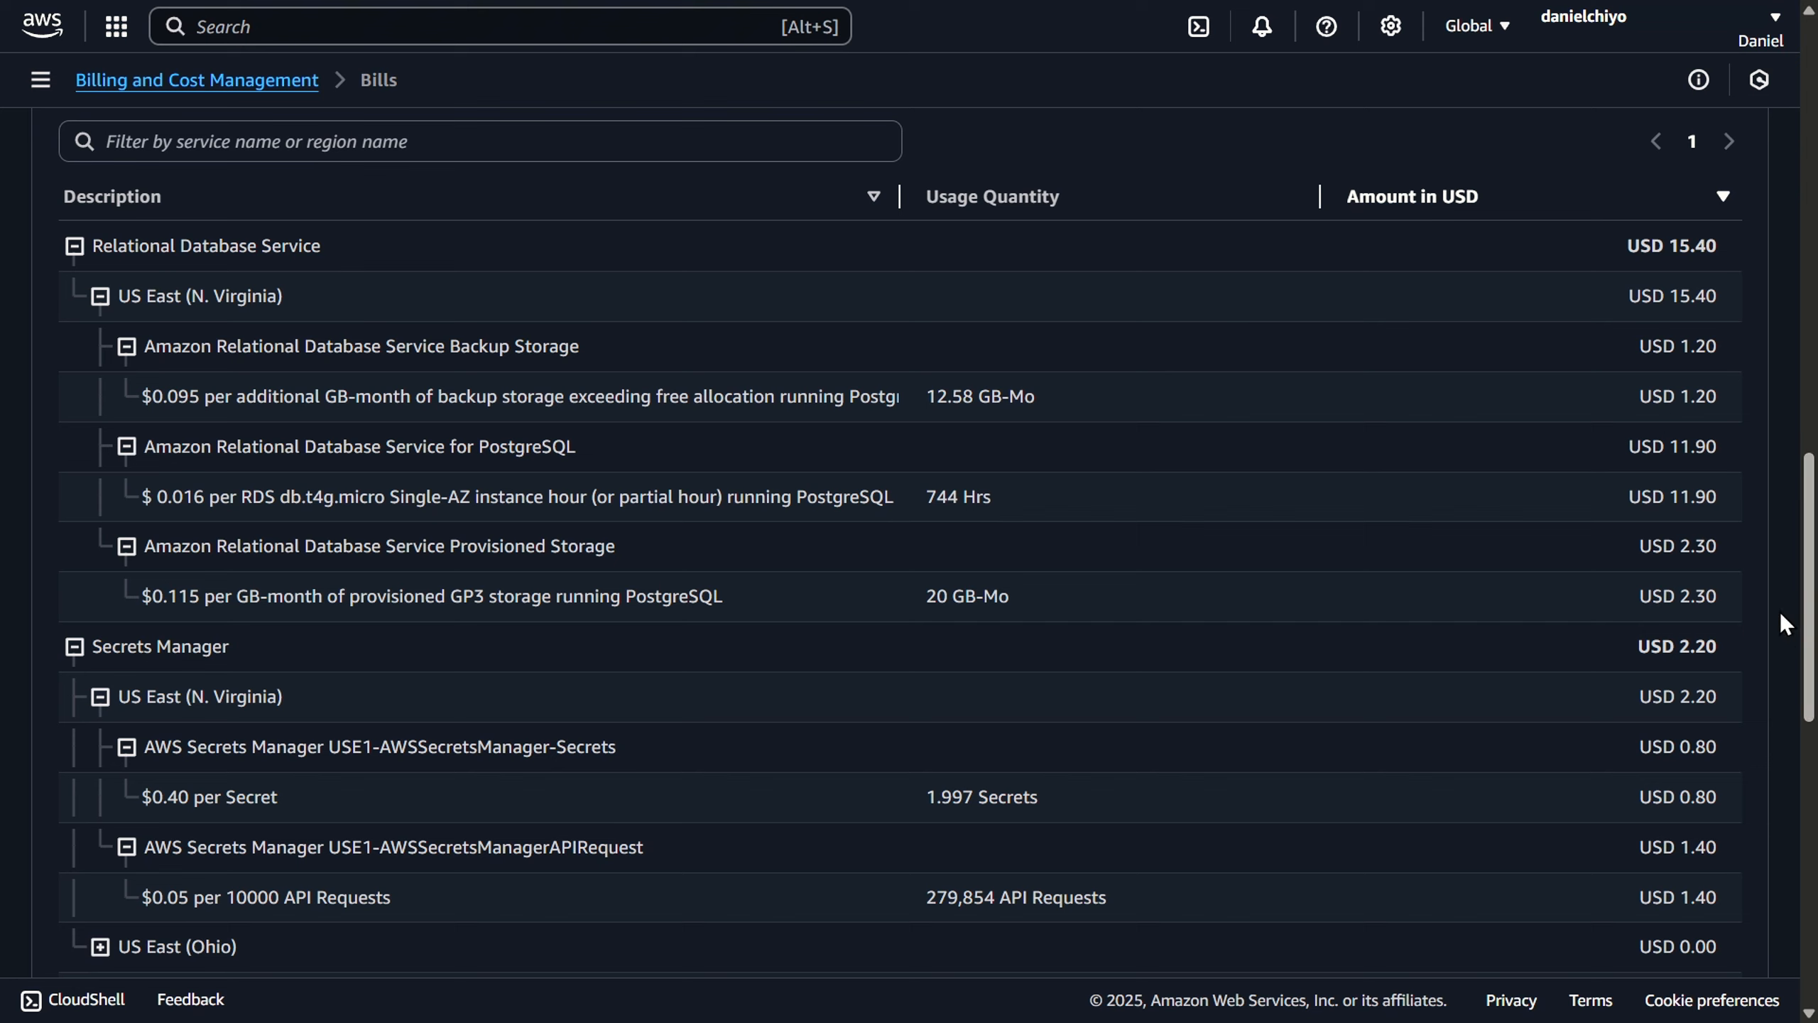
pyautogui.moveTo(279, 500); pyautogui.dragTo(401, 501)
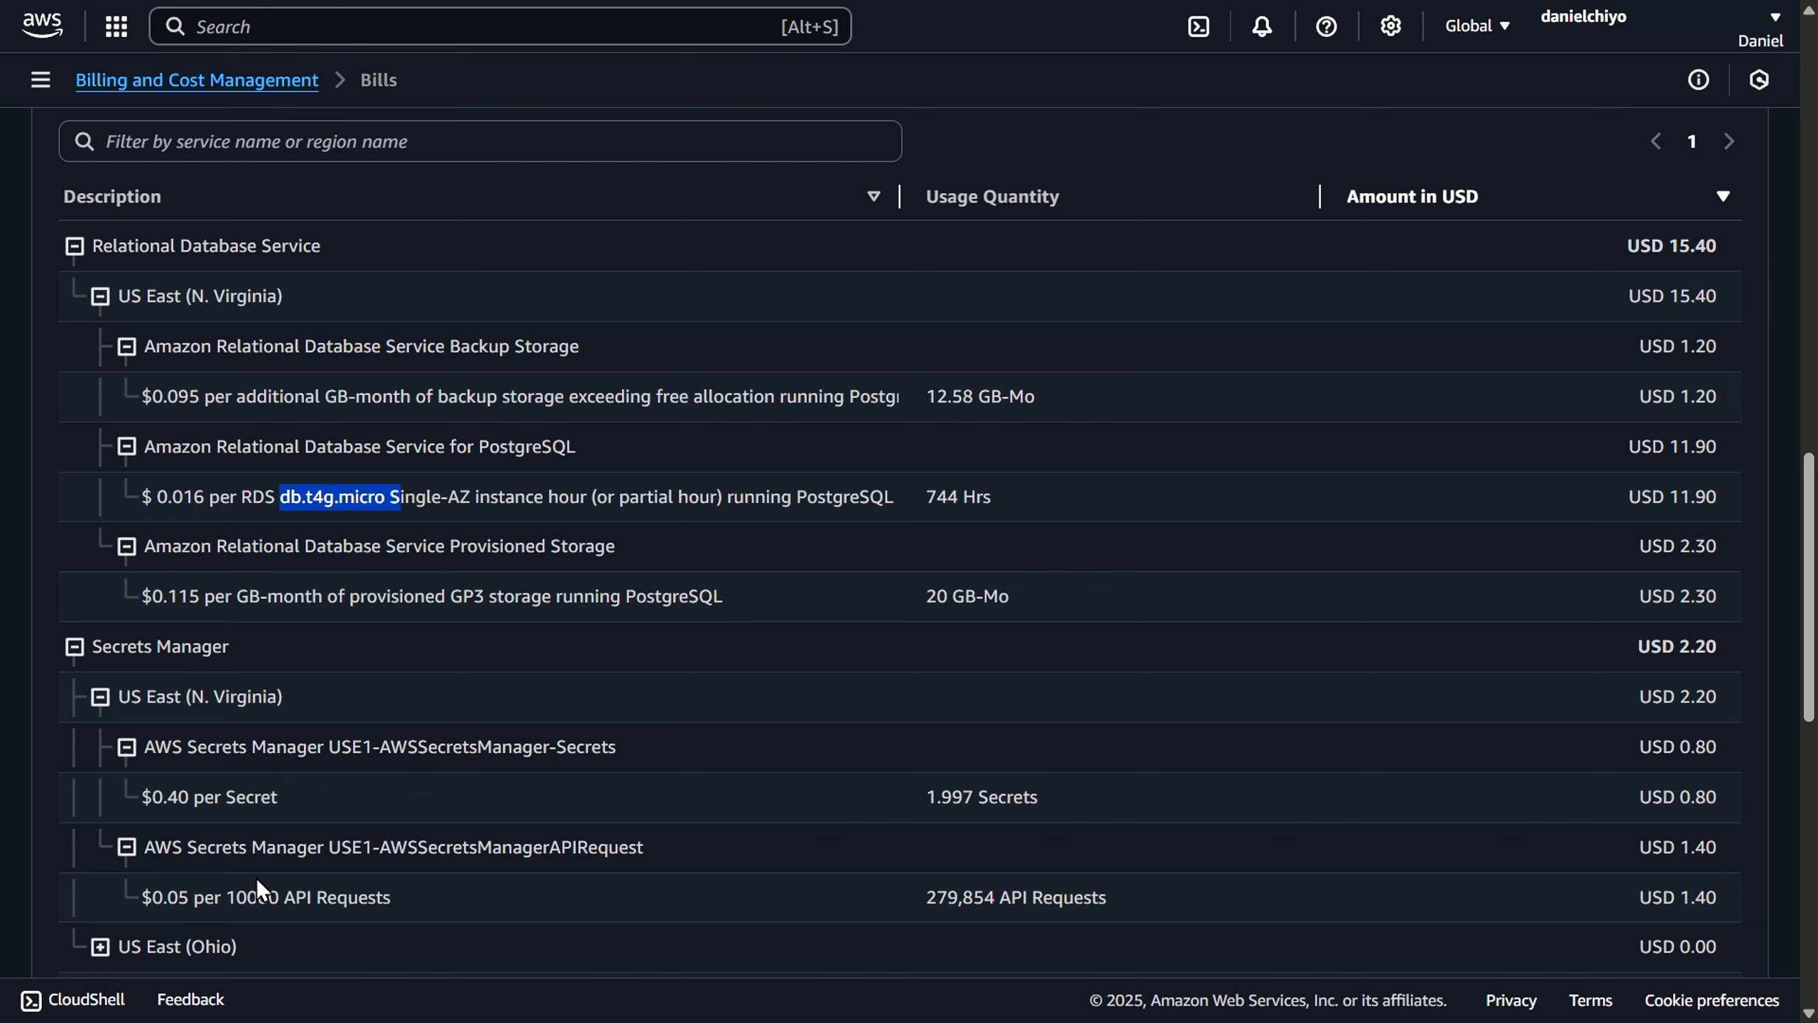
pyautogui.click(420, 912)
pyautogui.moveTo(420, 913); pyautogui.dragTo(153, 899)
pyautogui.click(419, 907)
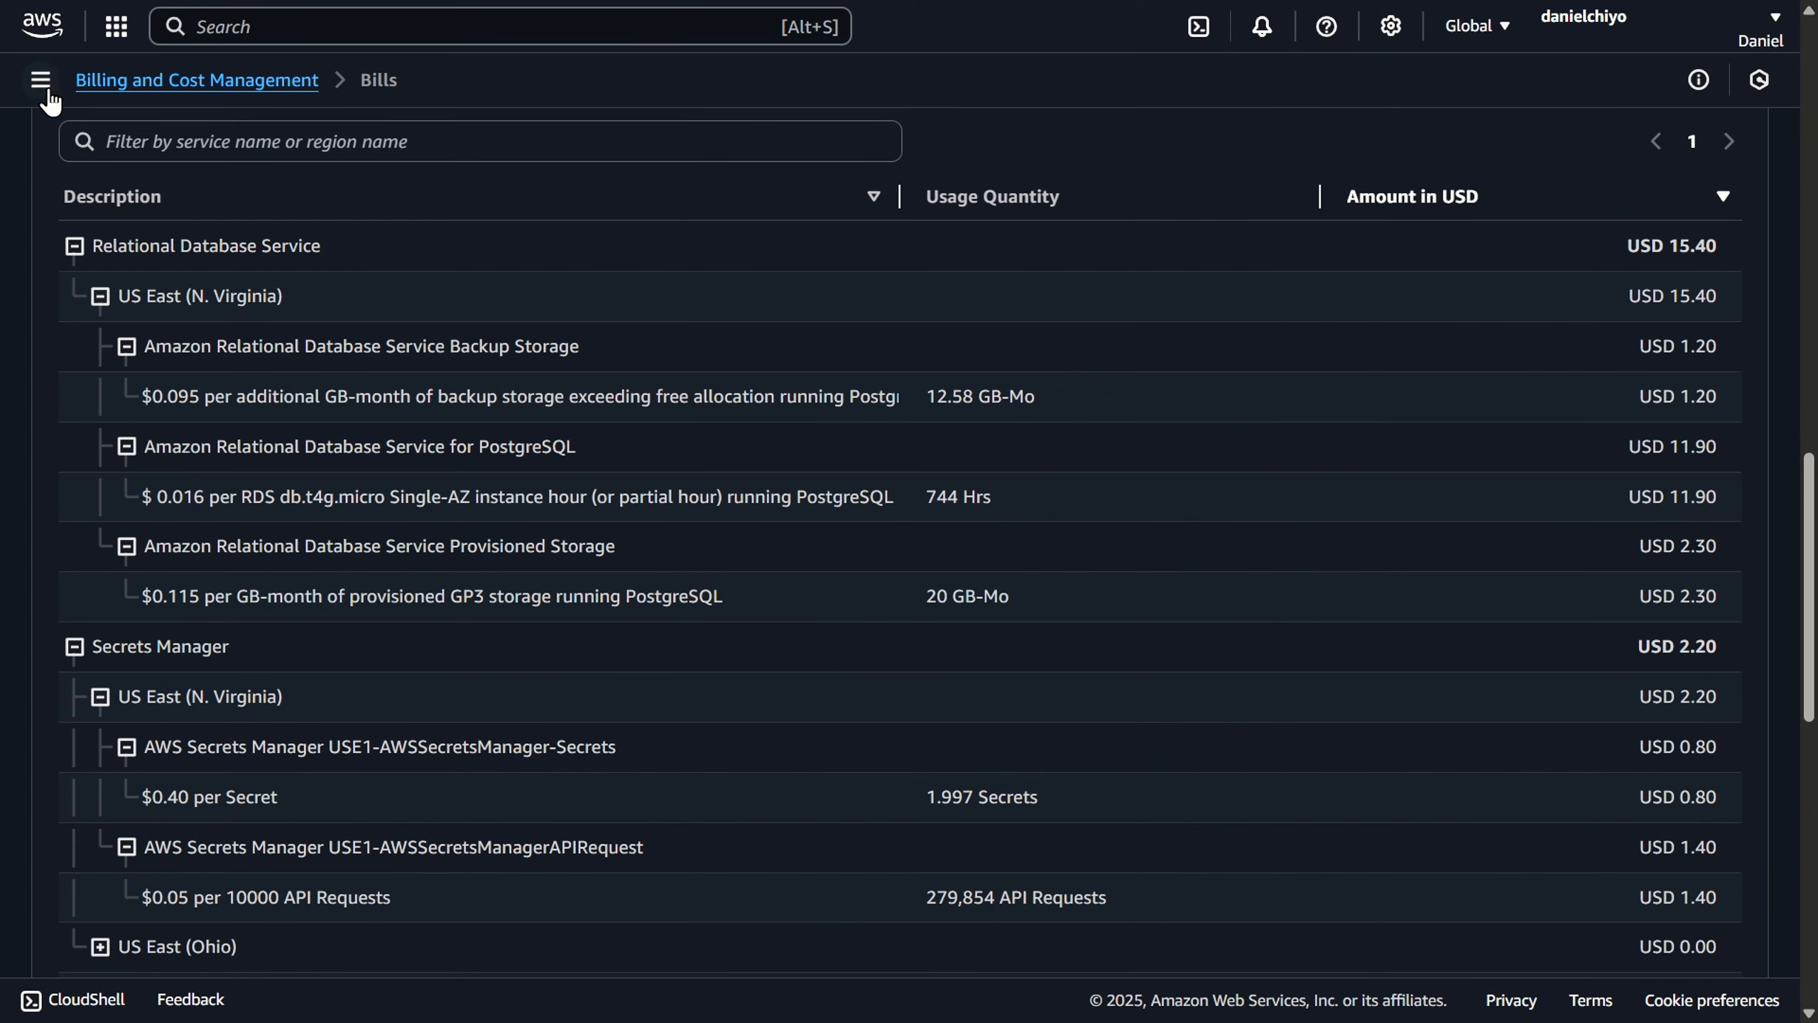
# - Open Cost Explorer, collapse the side navigation and bring the cost and usage graph into view
pyautogui.click(42, 85)
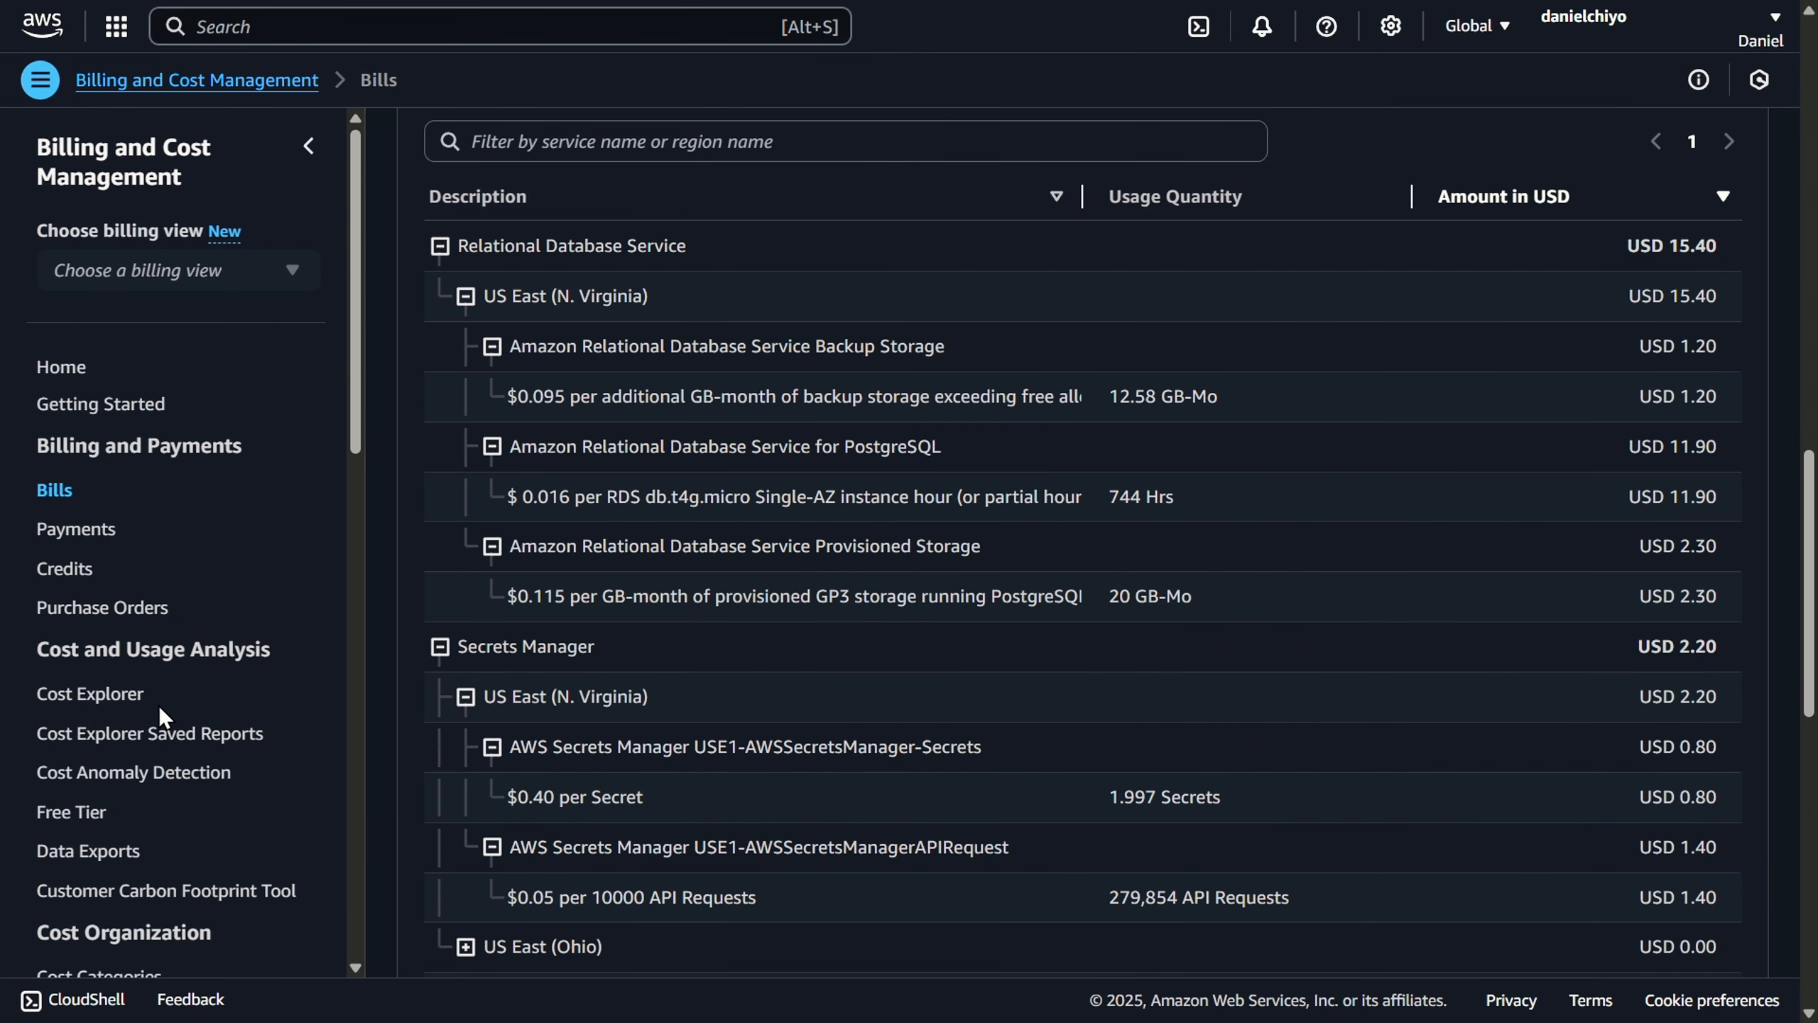
pyautogui.click(116, 705)
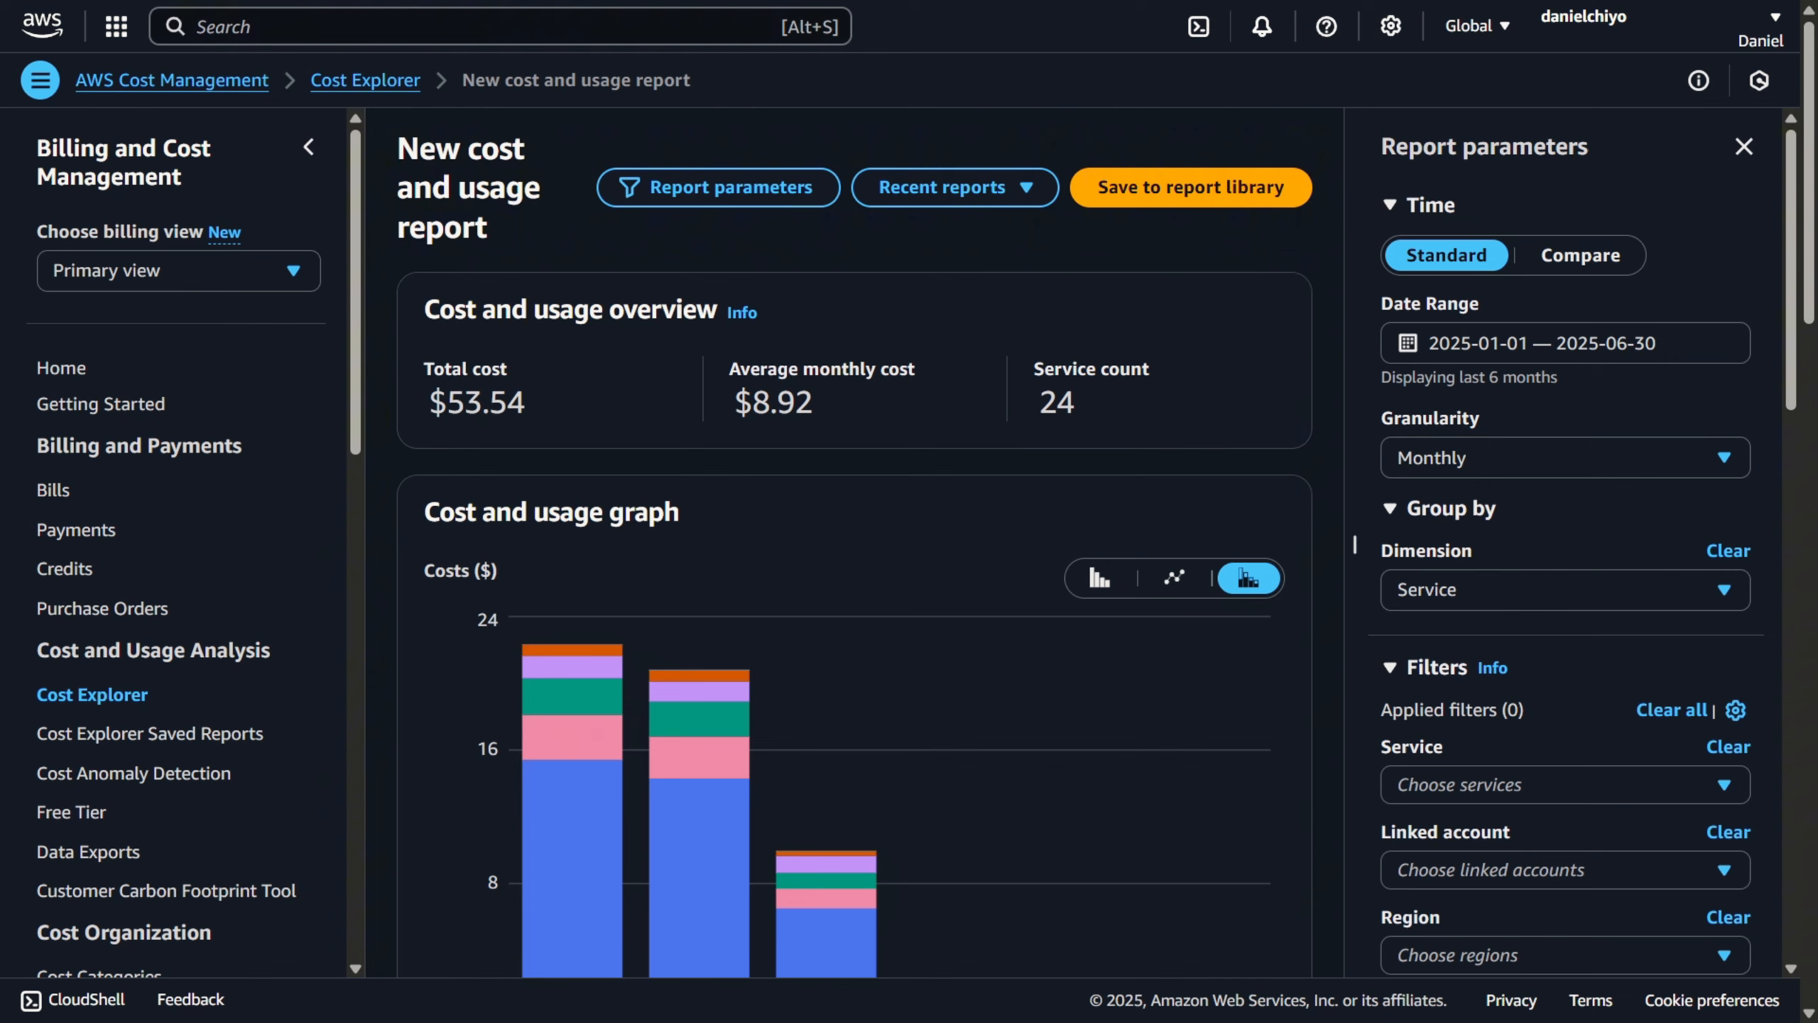
pyautogui.click(317, 162)
pyautogui.scroll(-1, 1271, 358)
pyautogui.scroll(-3, 1271, 354)
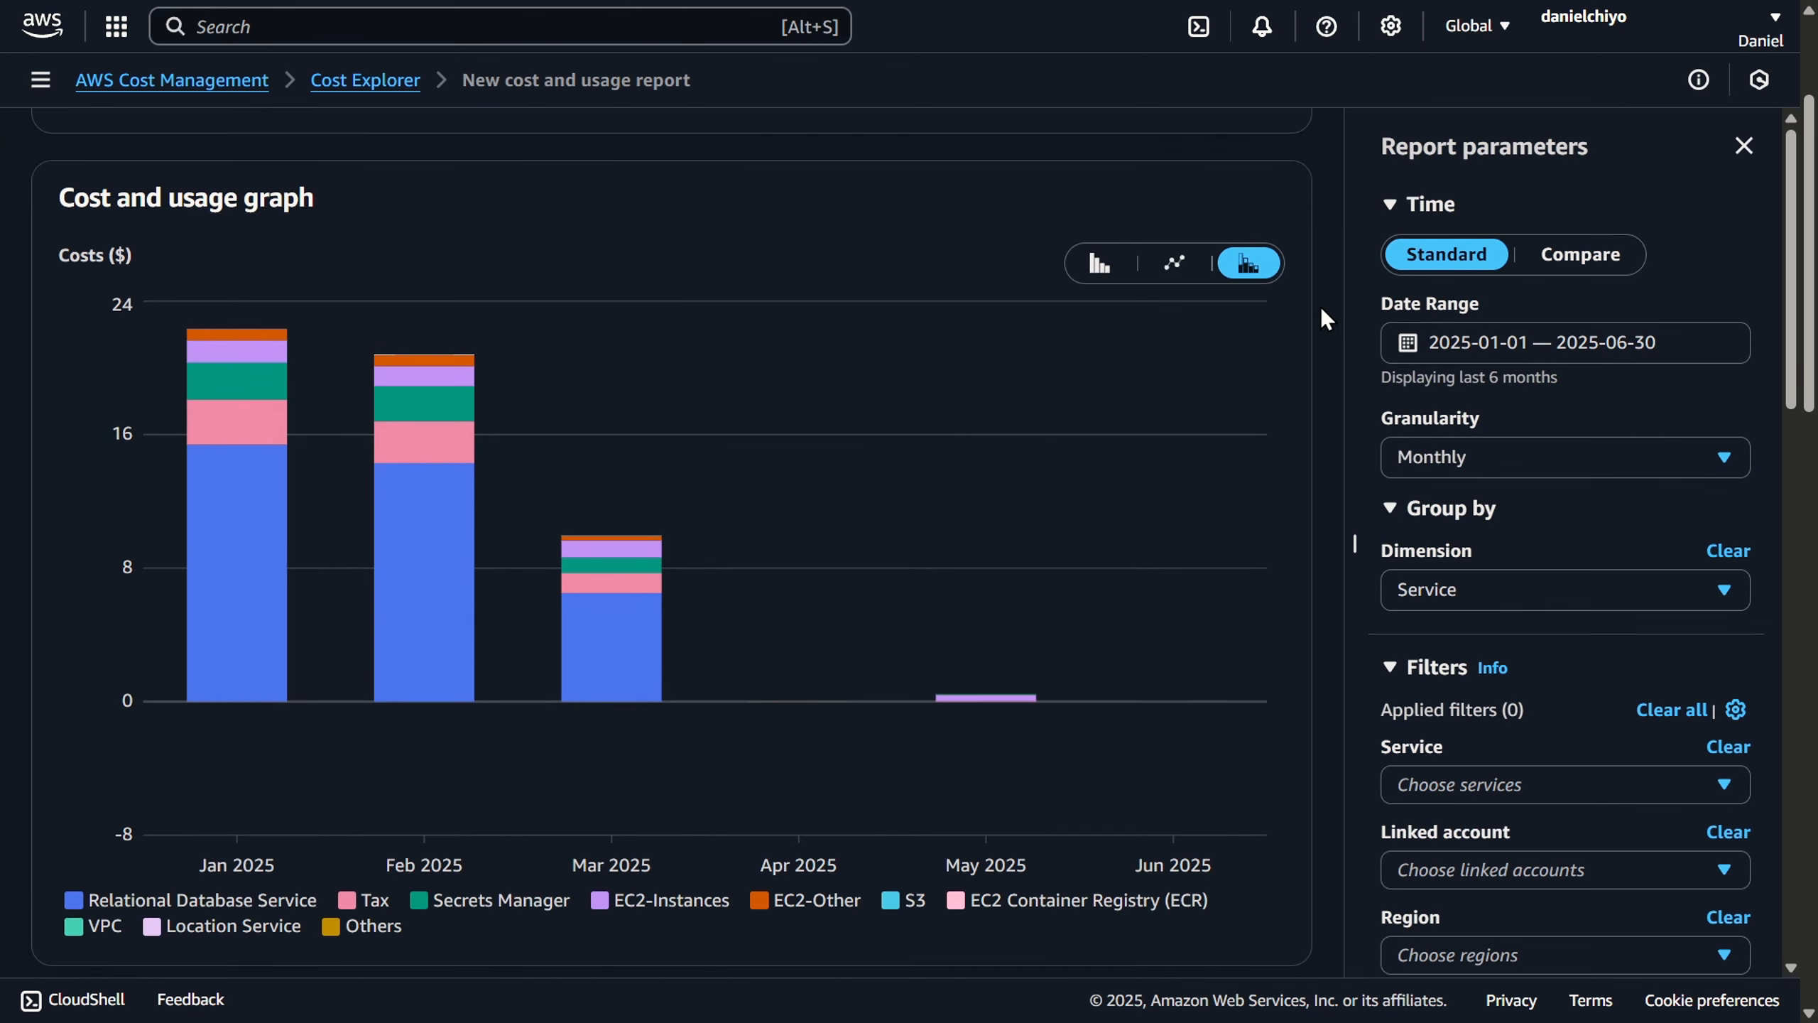
# - Set the report's date range to 2024-07-01 through 2024-07-31 and apply it
pyautogui.click(1496, 346)
pyautogui.click(1094, 413)
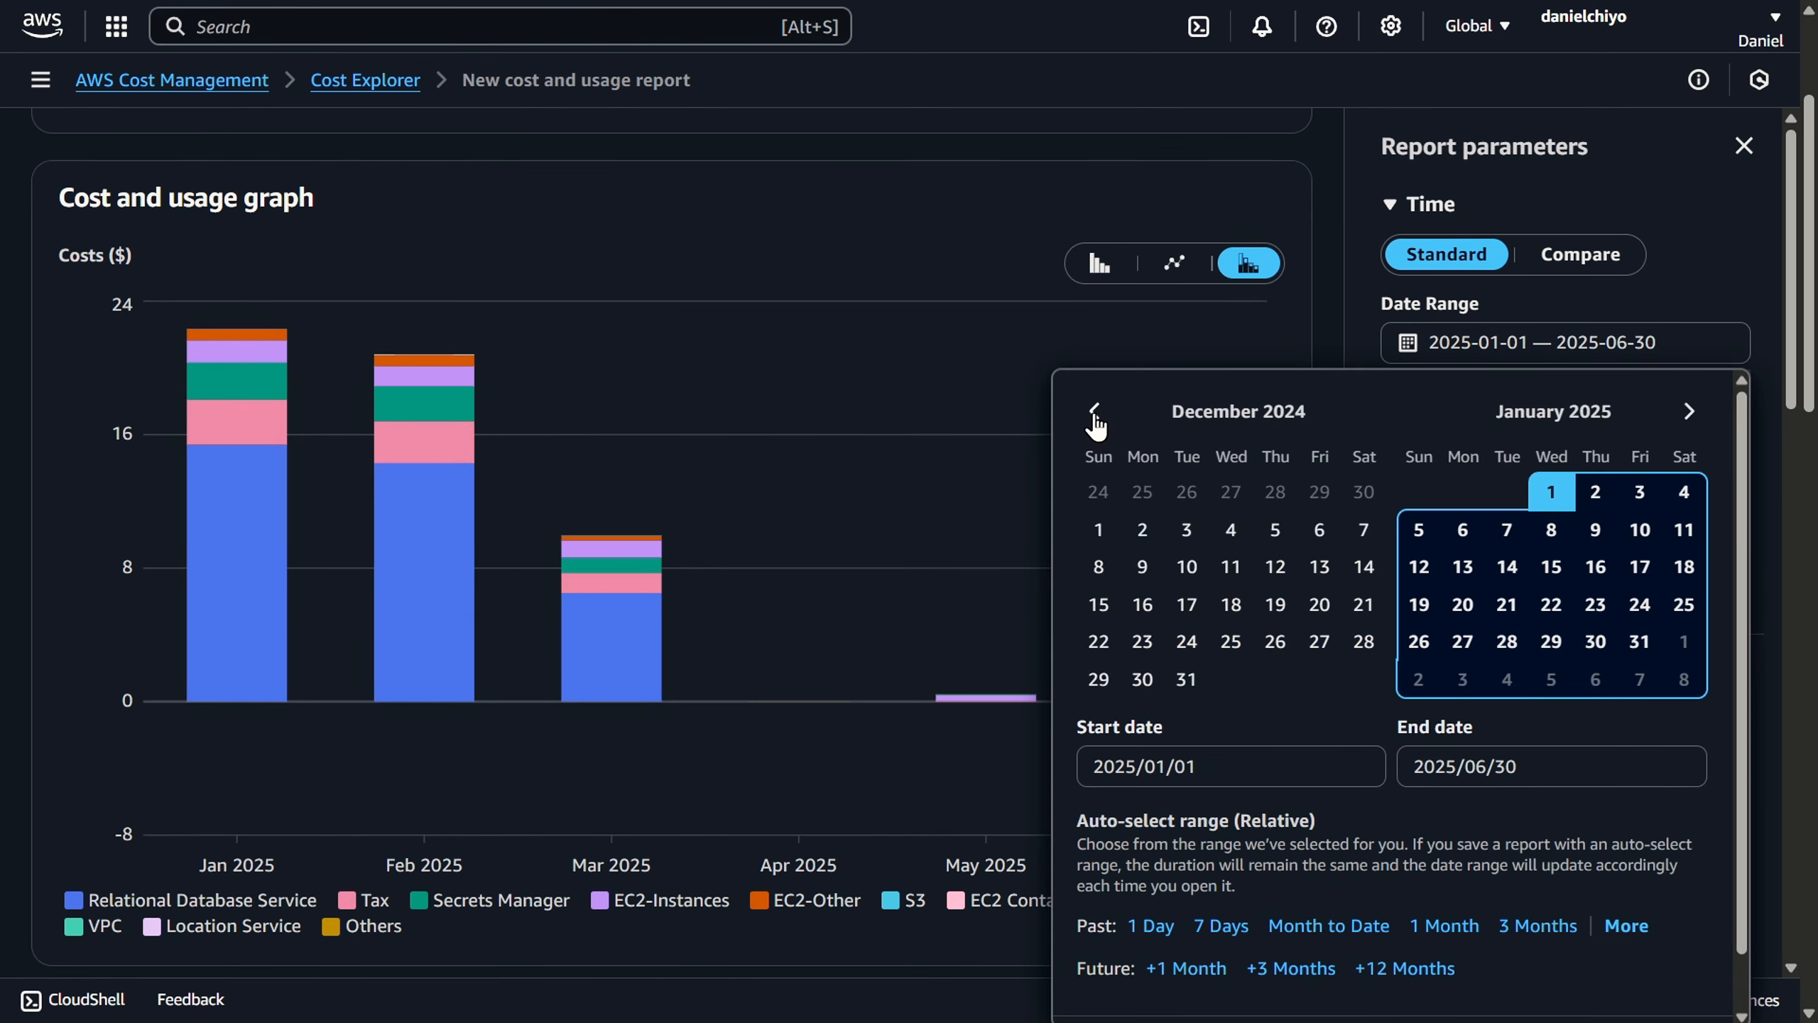
pyautogui.click(1094, 413)
pyautogui.click(1094, 413)
pyautogui.click(1095, 412)
pyautogui.click(1094, 413)
pyautogui.click(1094, 412)
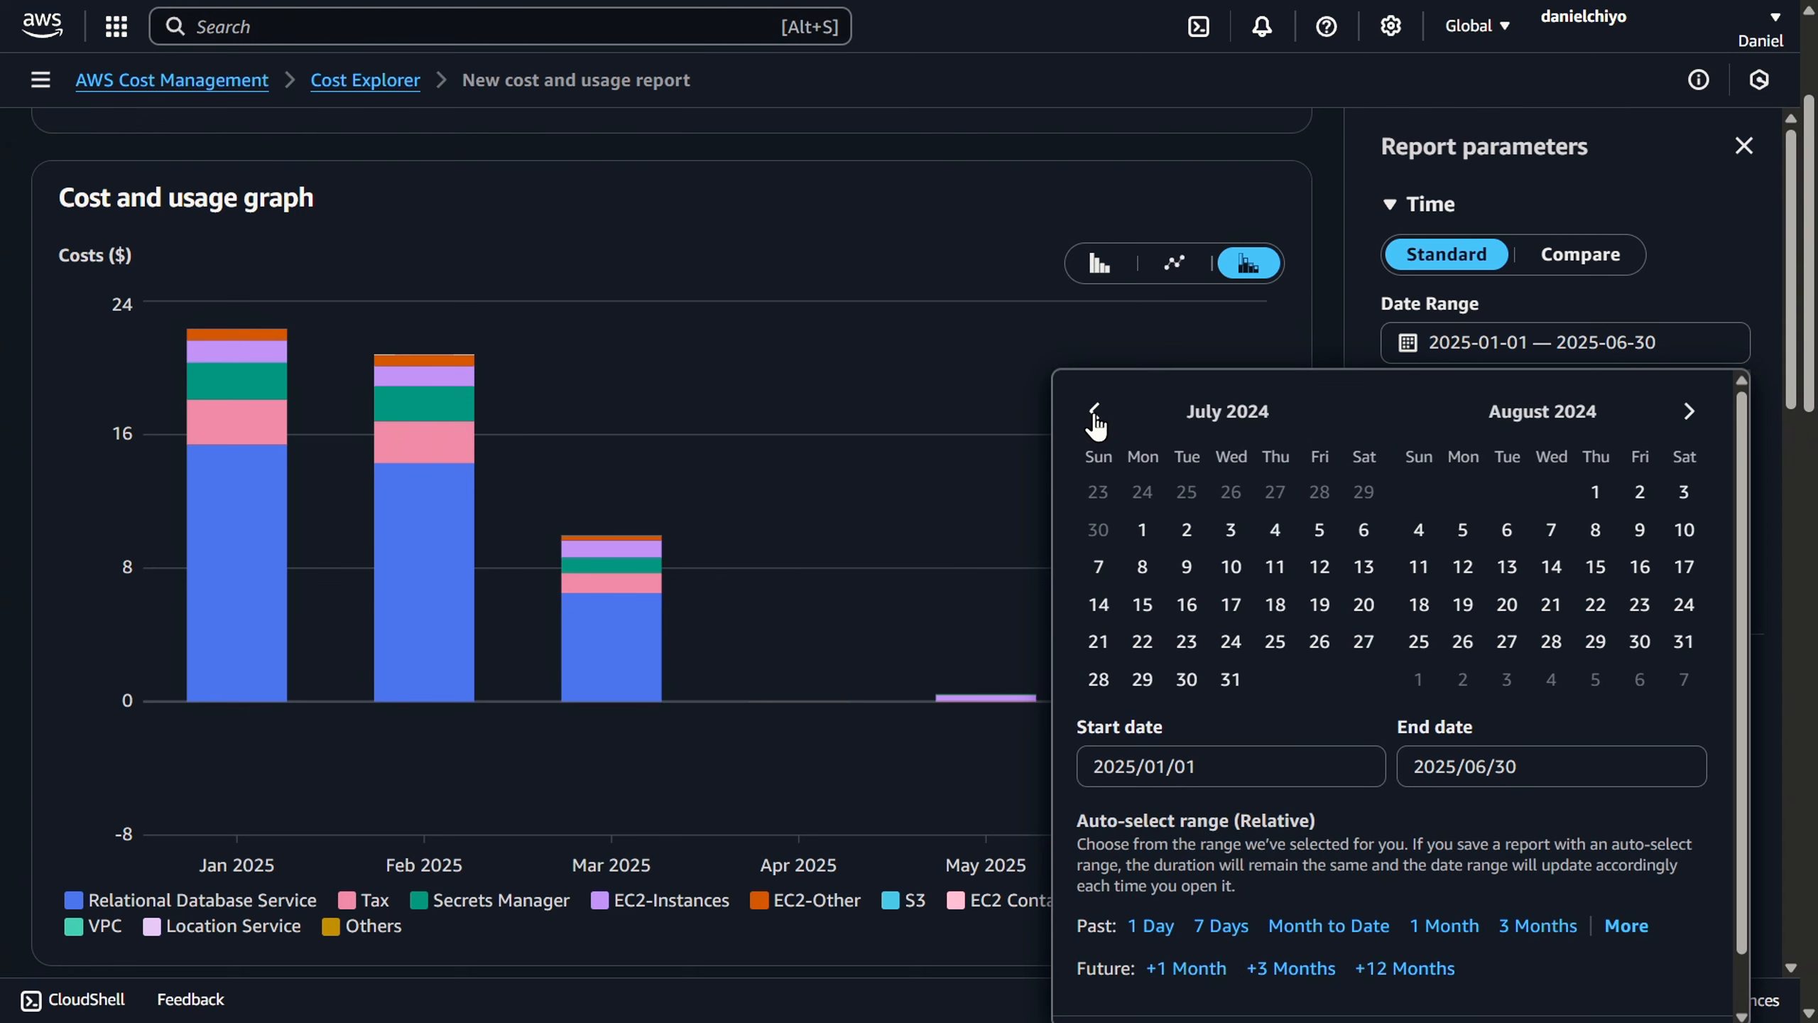
pyautogui.click(1143, 529)
pyautogui.click(1231, 678)
pyautogui.scroll(-1, 1350, 712)
pyautogui.click(1640, 990)
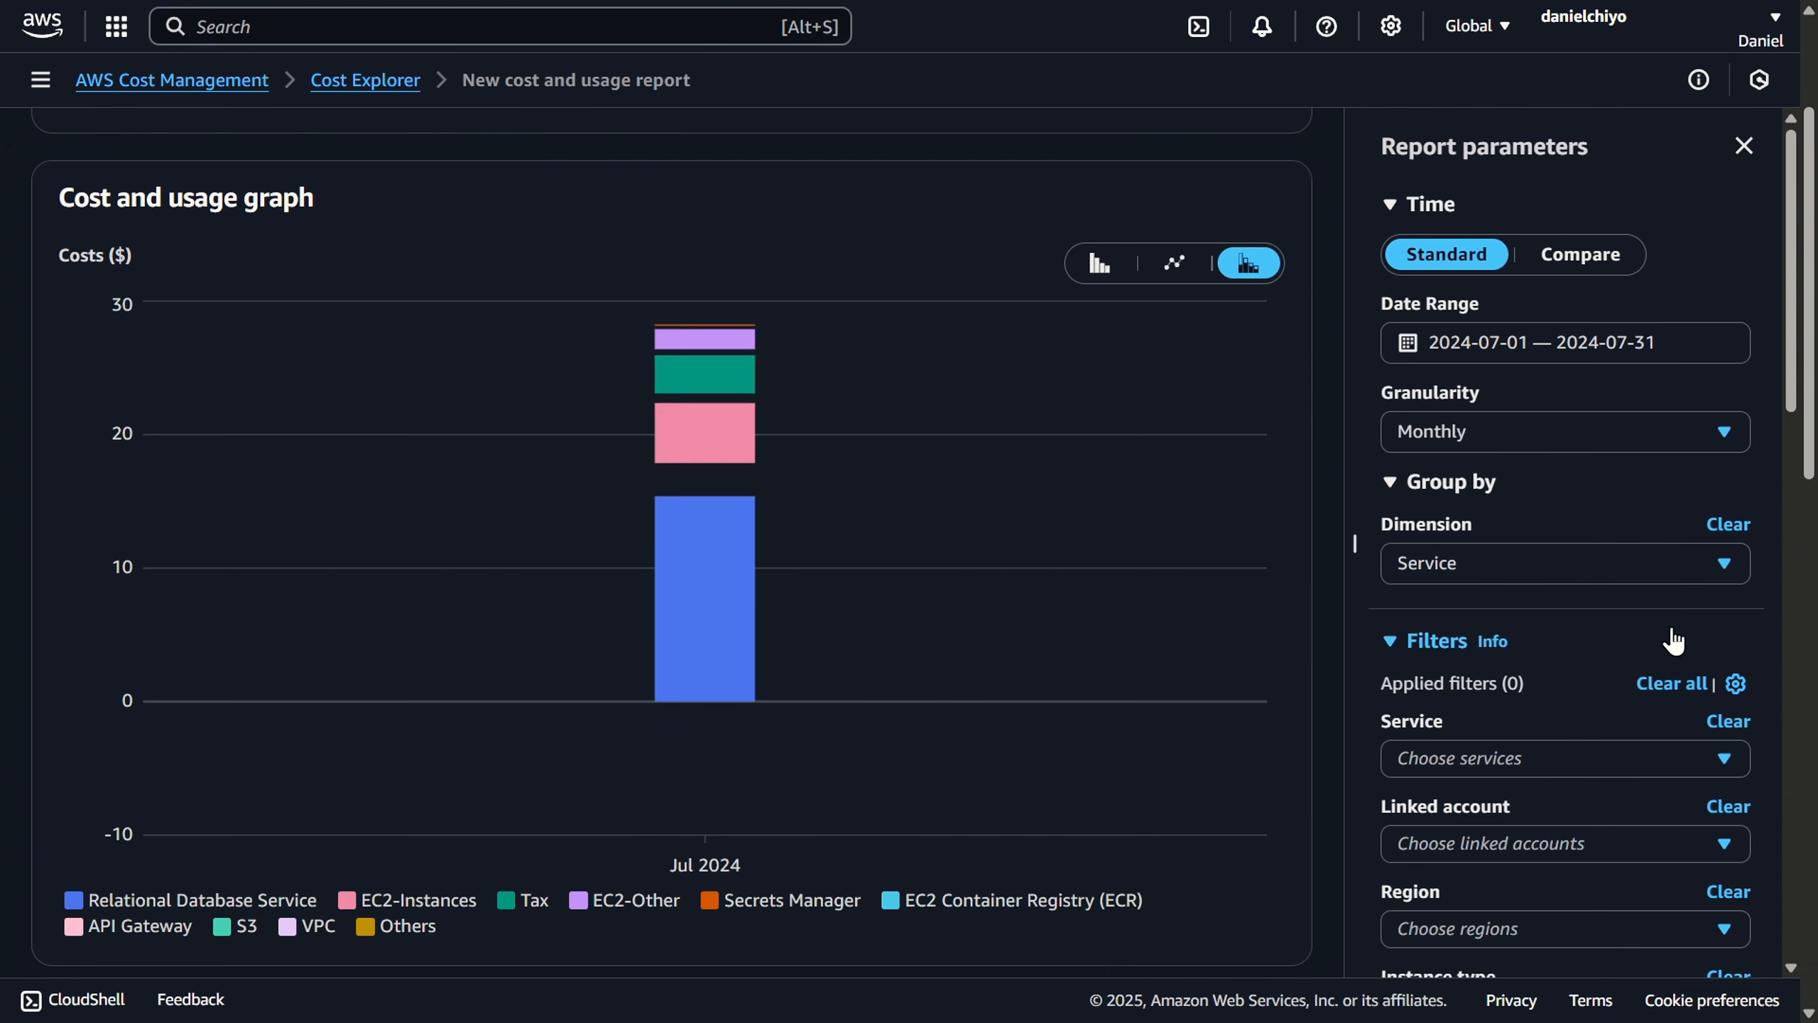
# - Set the report granularity to Daily and inspect the per-service cost breakdown of individual days in the graph
pyautogui.click(1603, 435)
pyautogui.click(1545, 516)
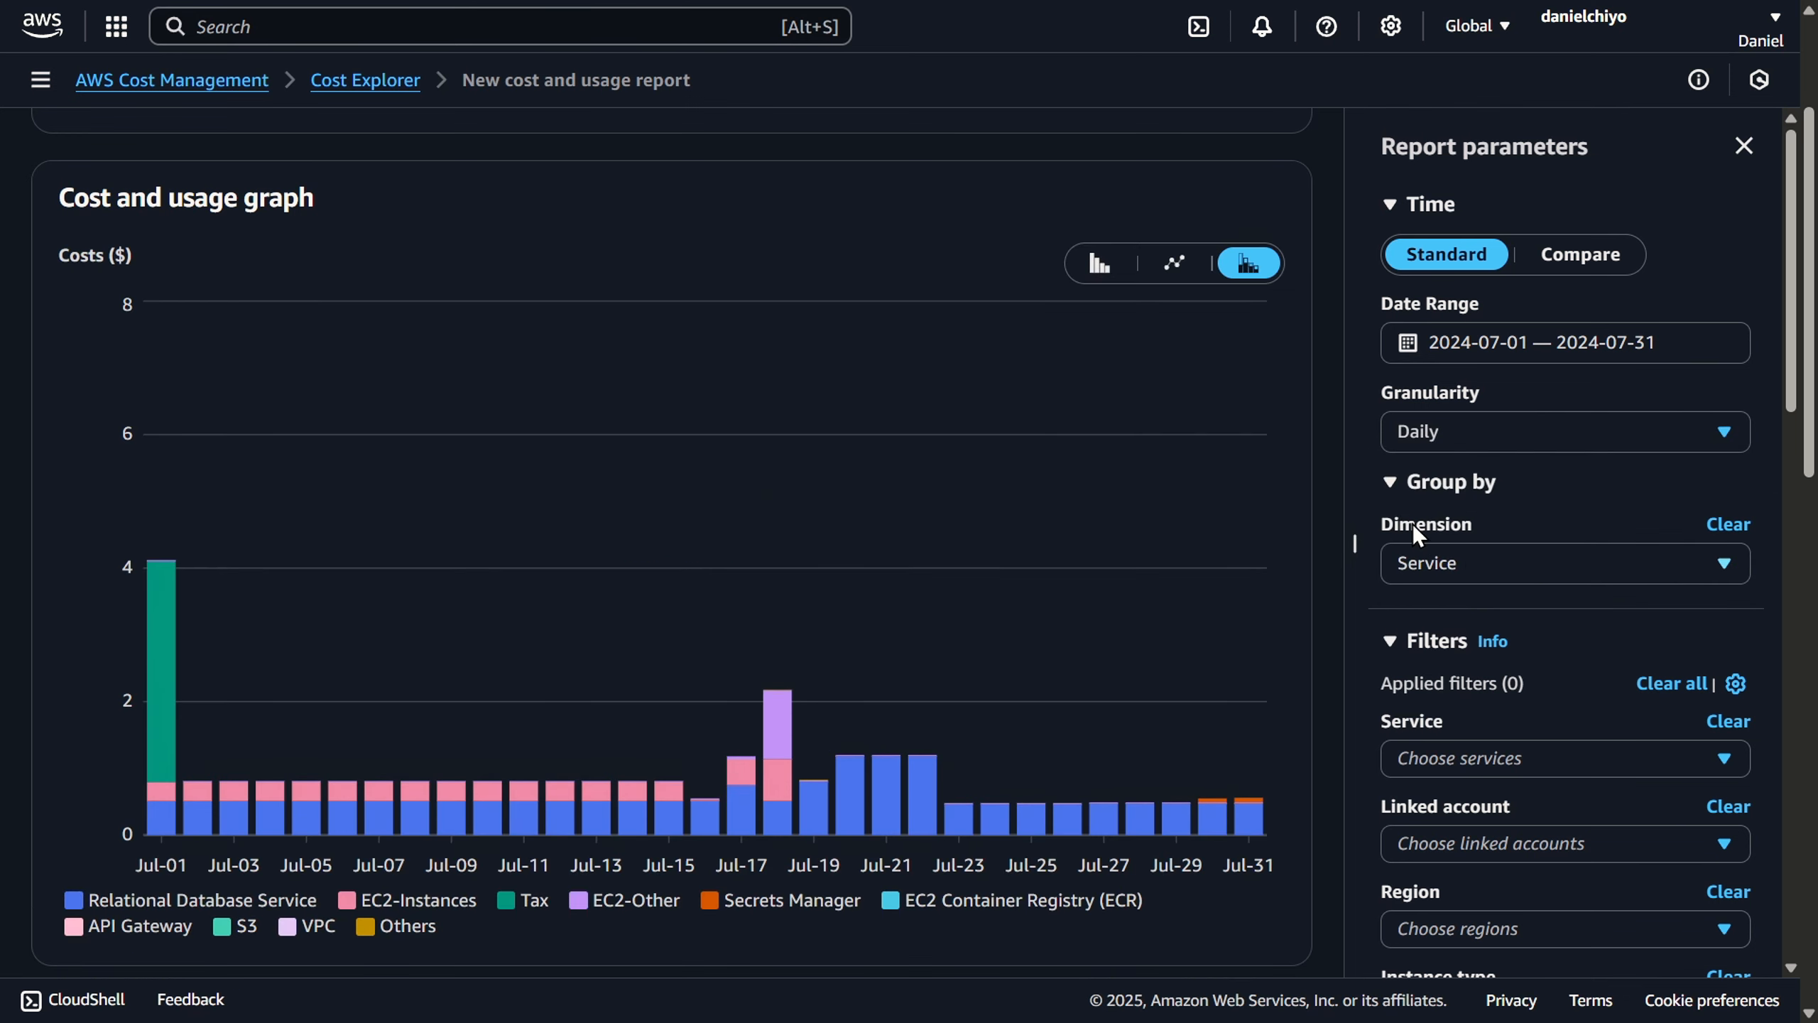
pyautogui.moveTo(269, 824)
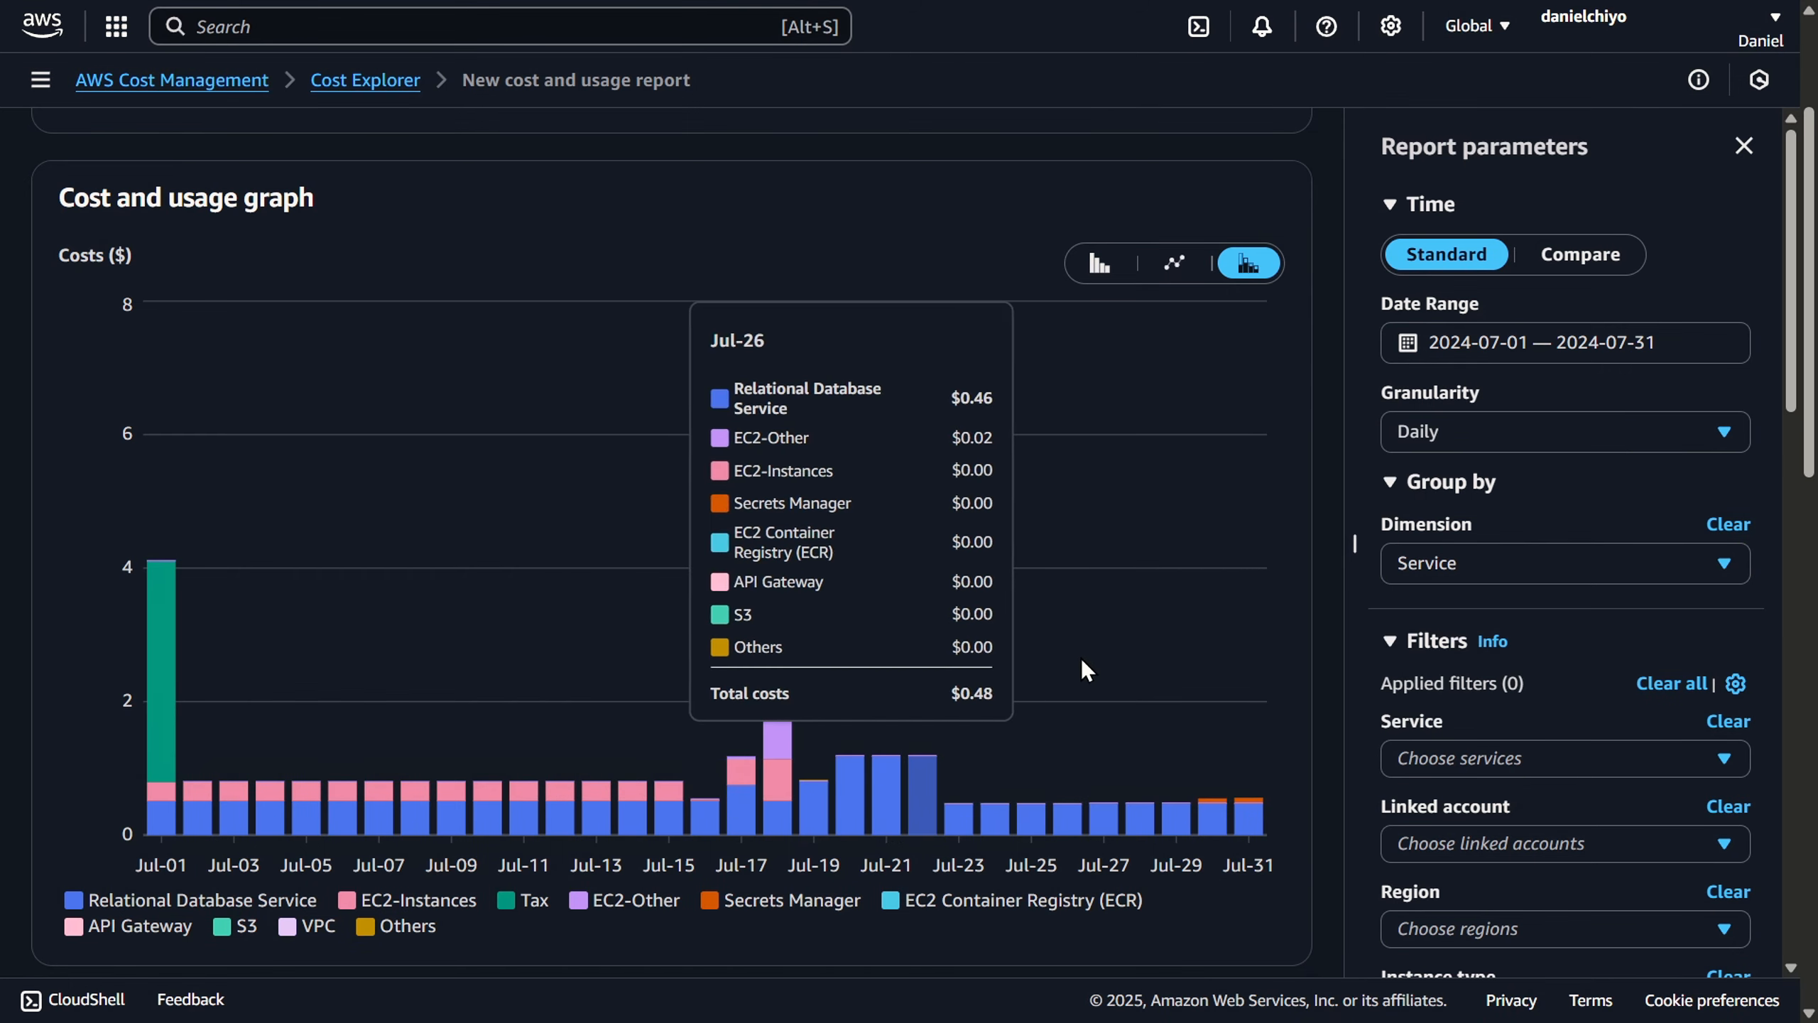
# - Filter the report's services to include only Relational Database Service (RDS)
pyautogui.click(1556, 765)
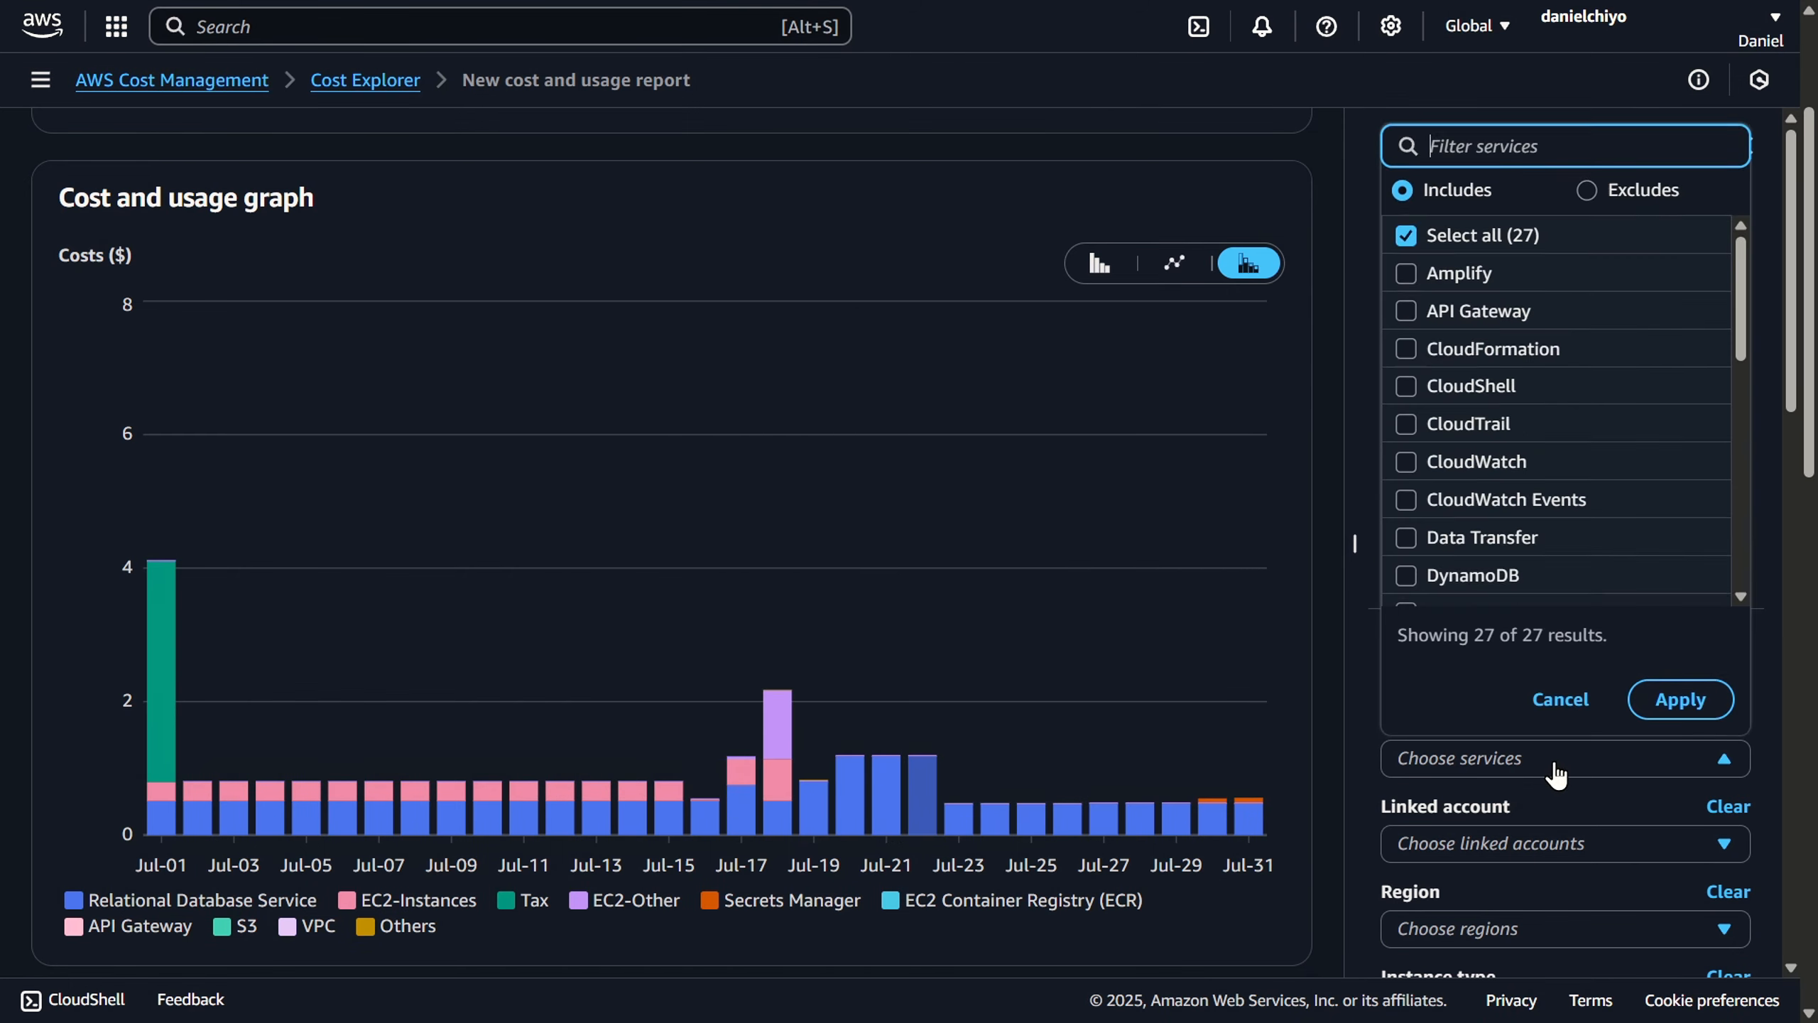
pyautogui.write('rds')
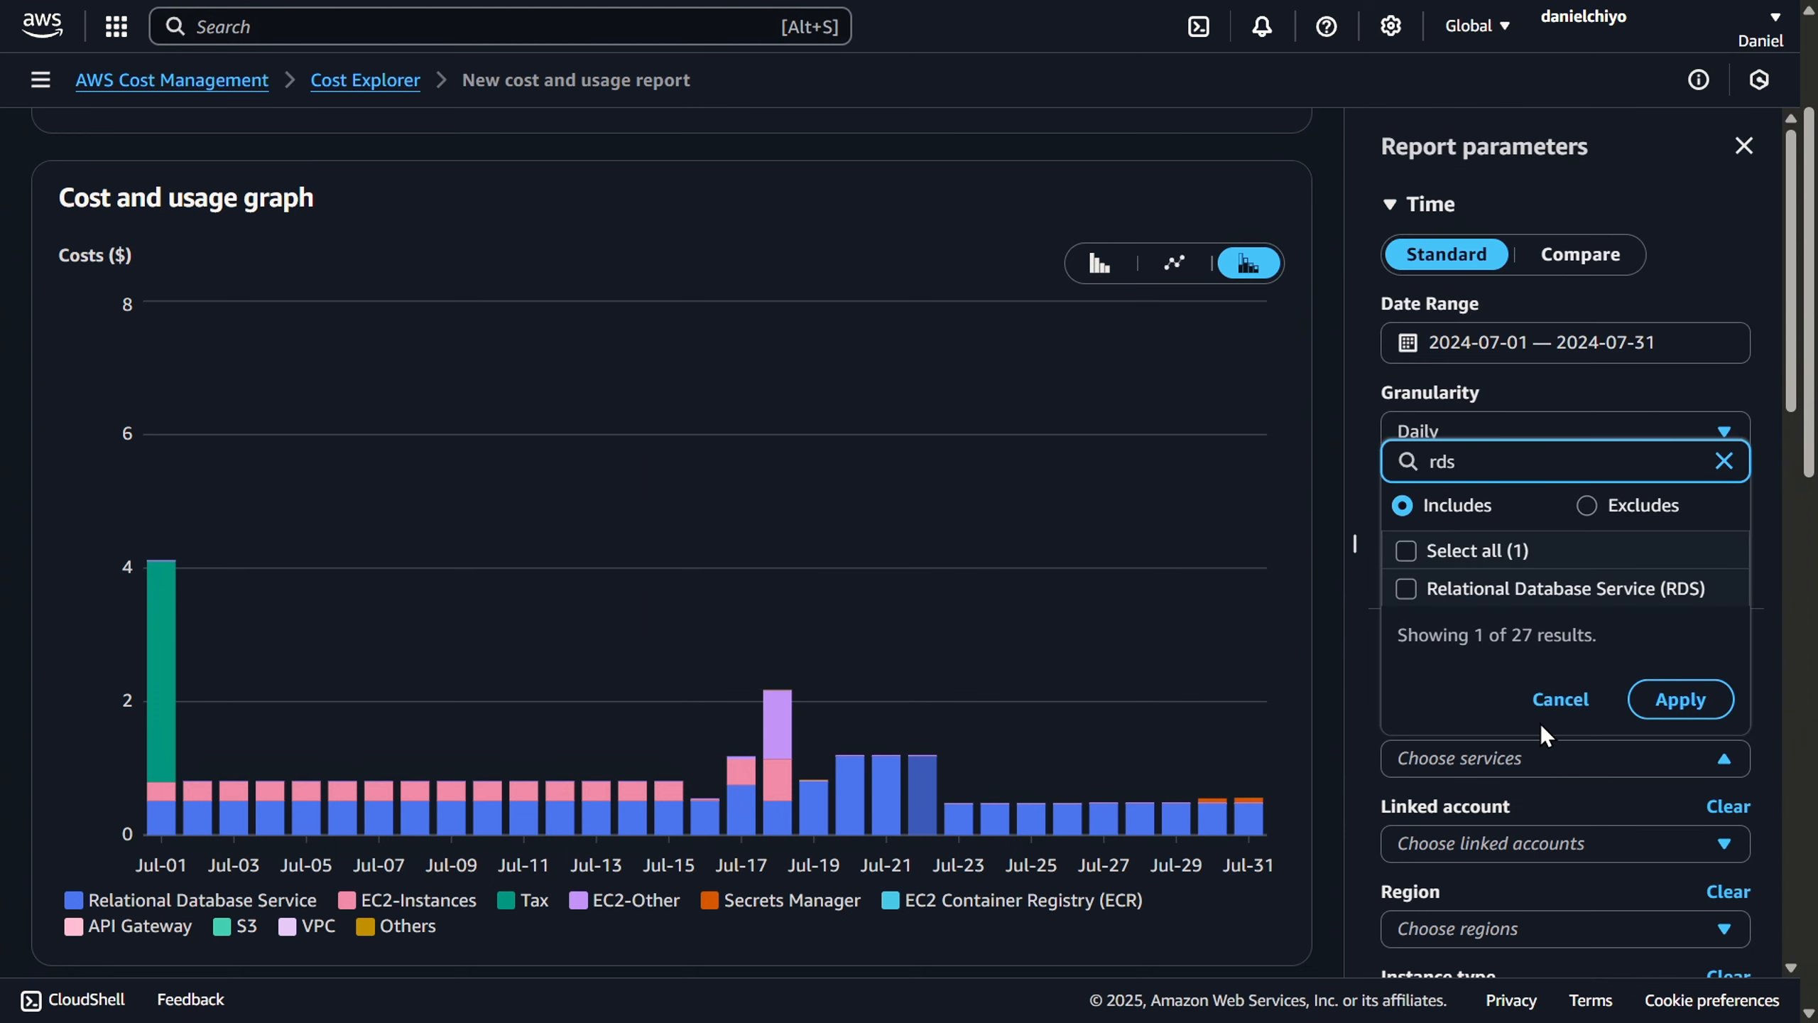
pyautogui.click(1541, 591)
pyautogui.click(1678, 699)
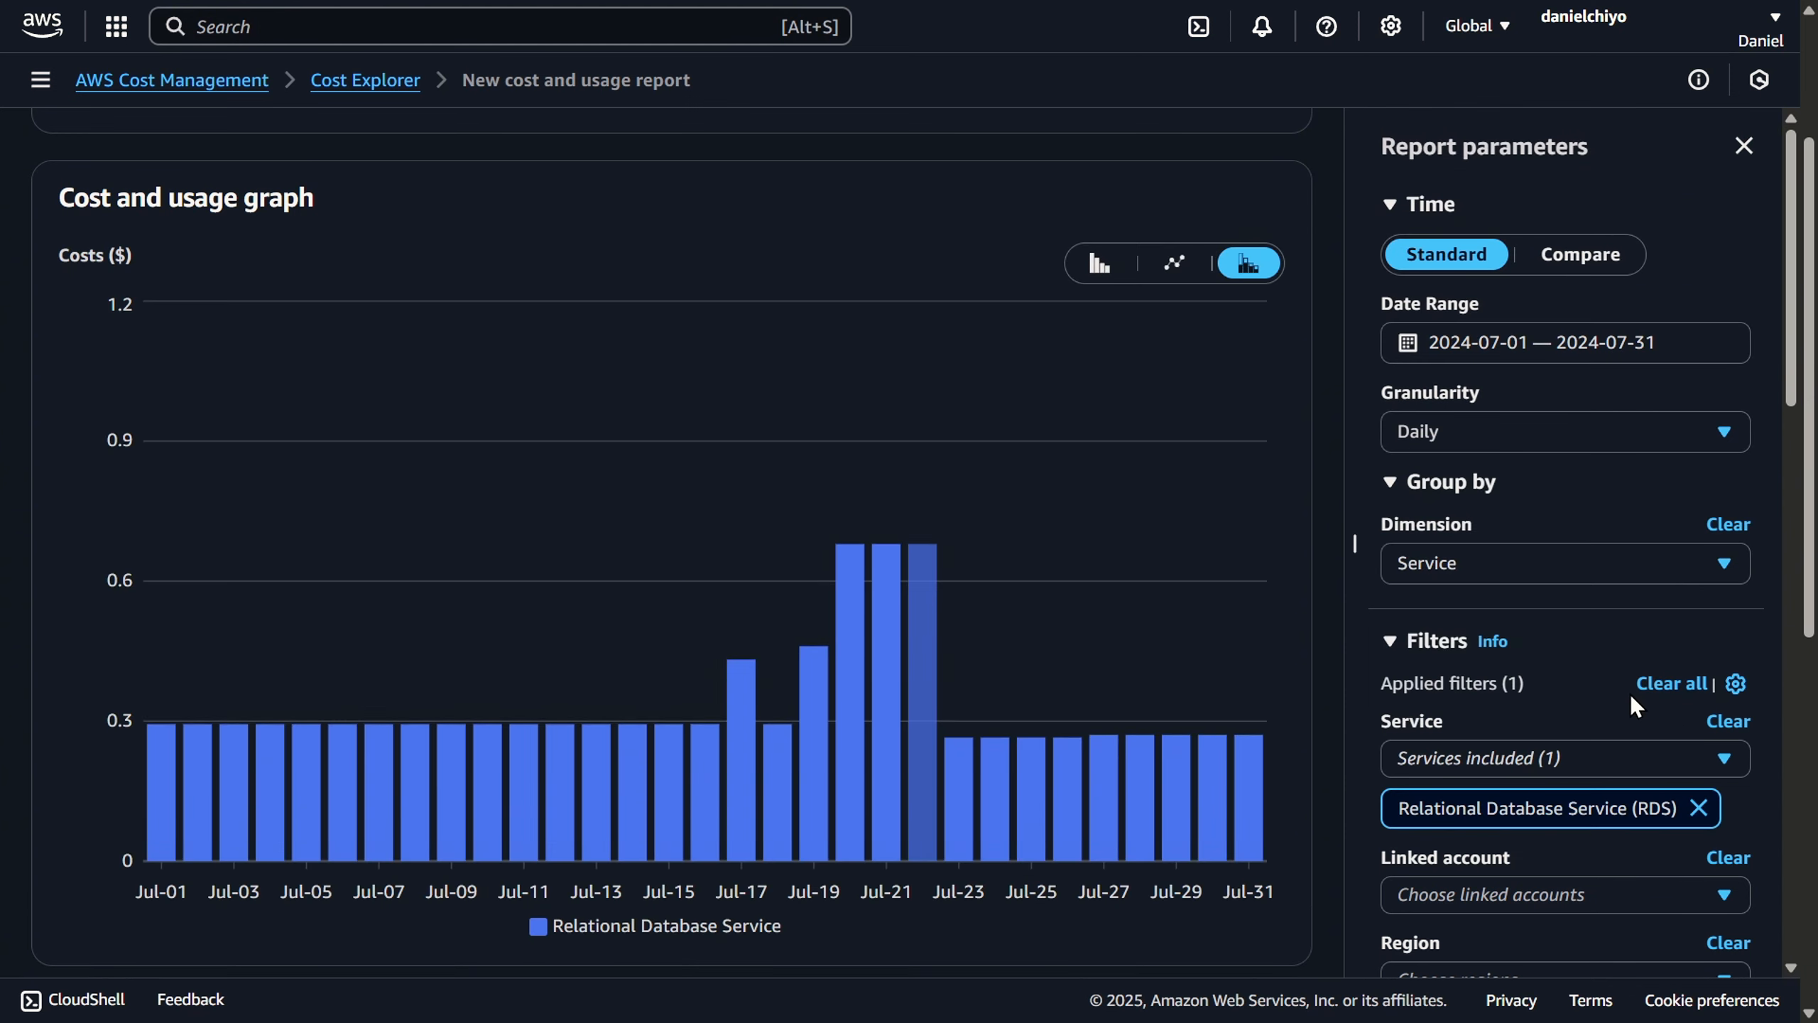
# - Group the RDS cost report by Usage type and inspect the daily cost breakdown in the graph
pyautogui.click(1624, 568)
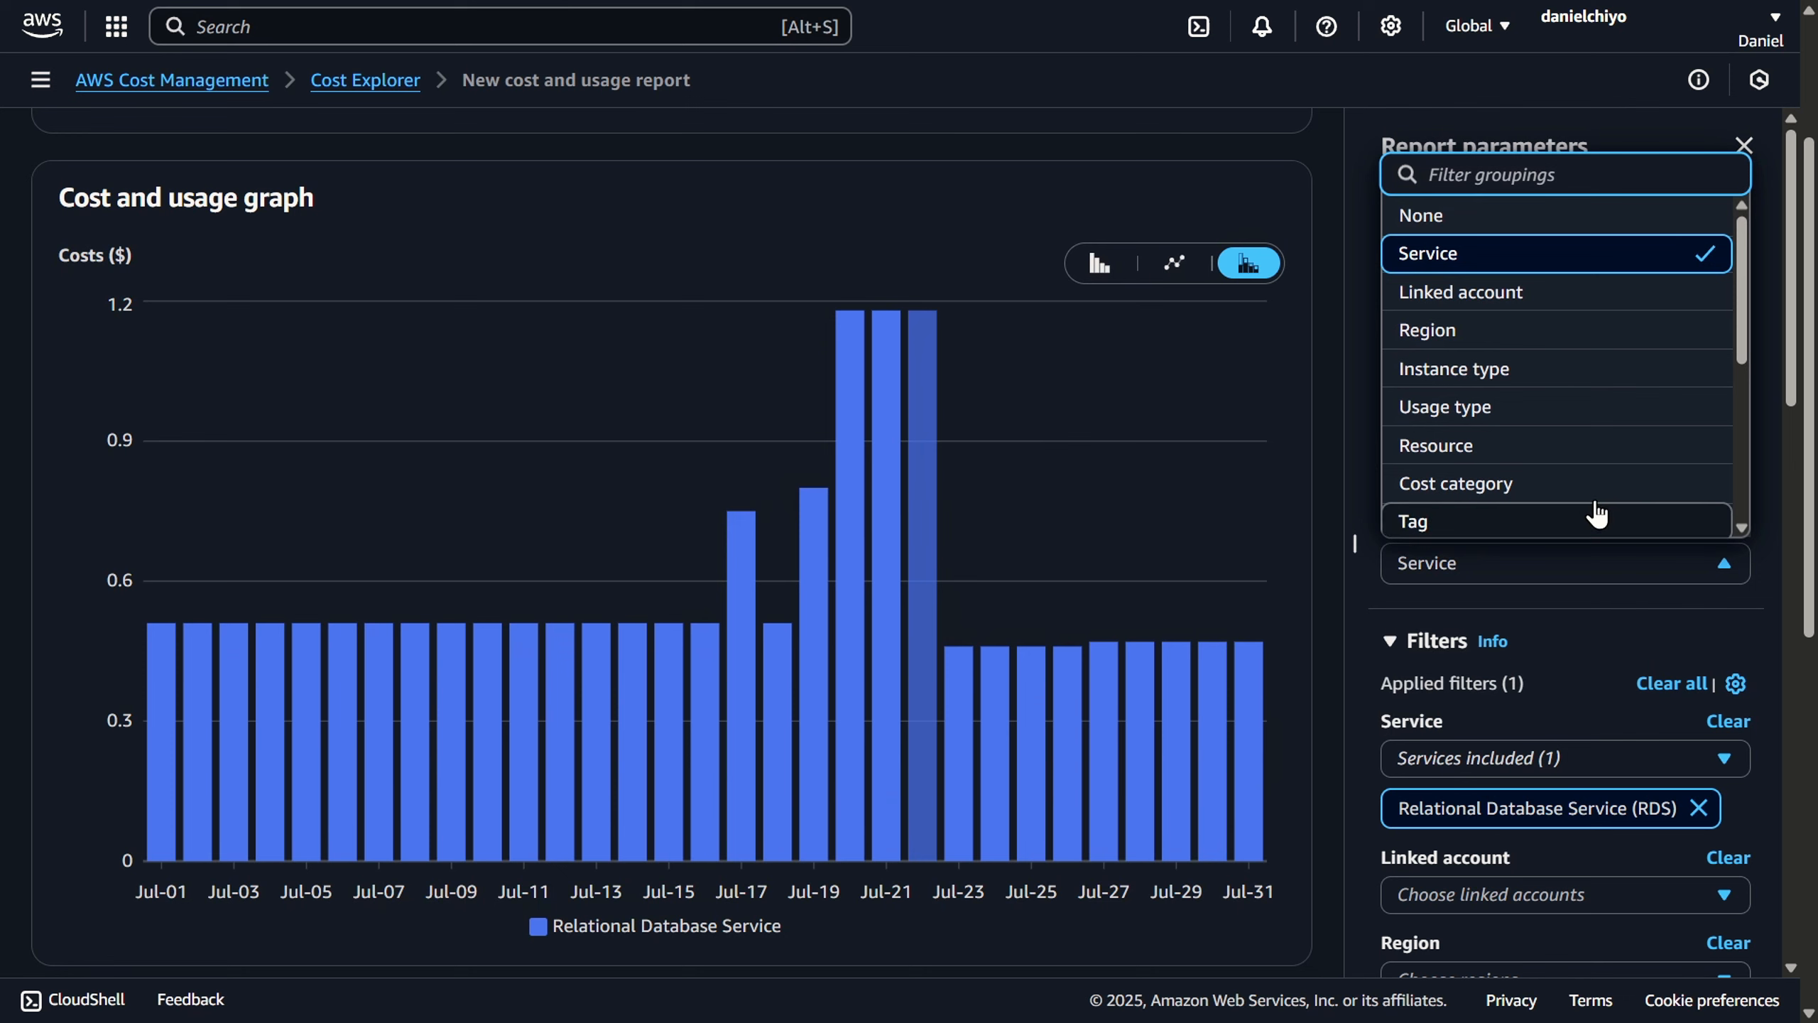
pyautogui.click(1565, 410)
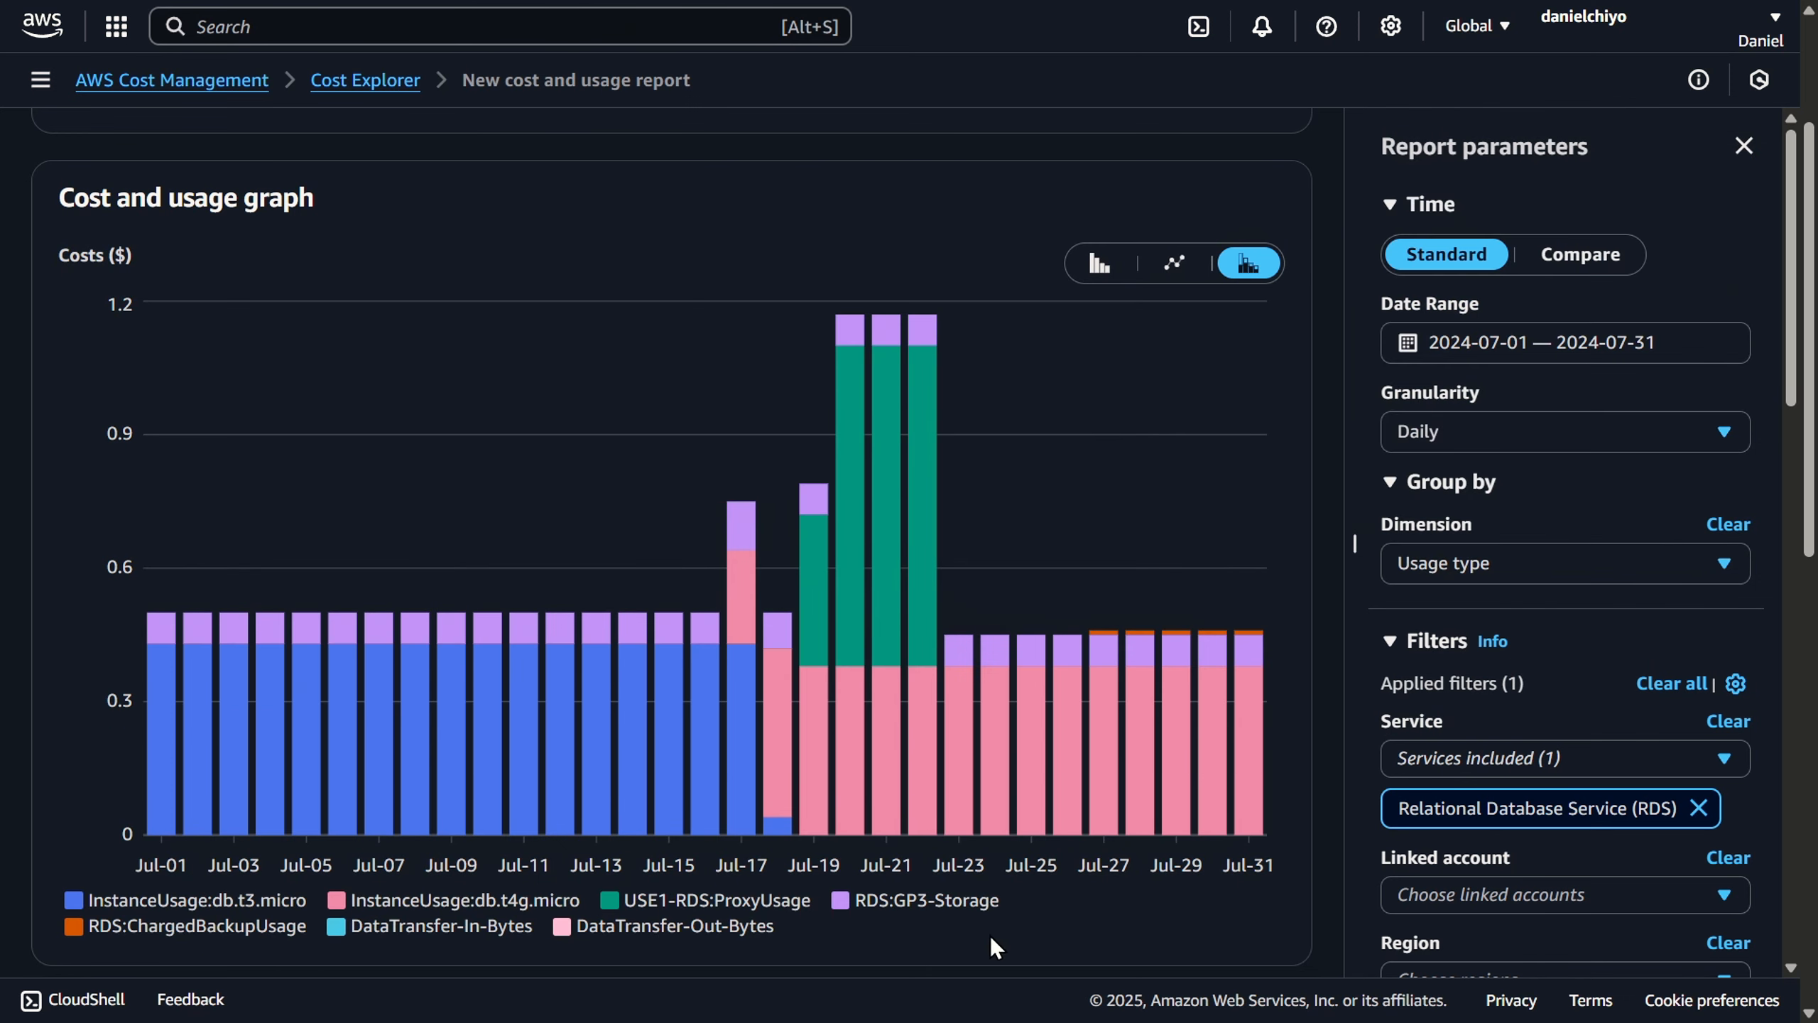
pyautogui.moveTo(554, 761)
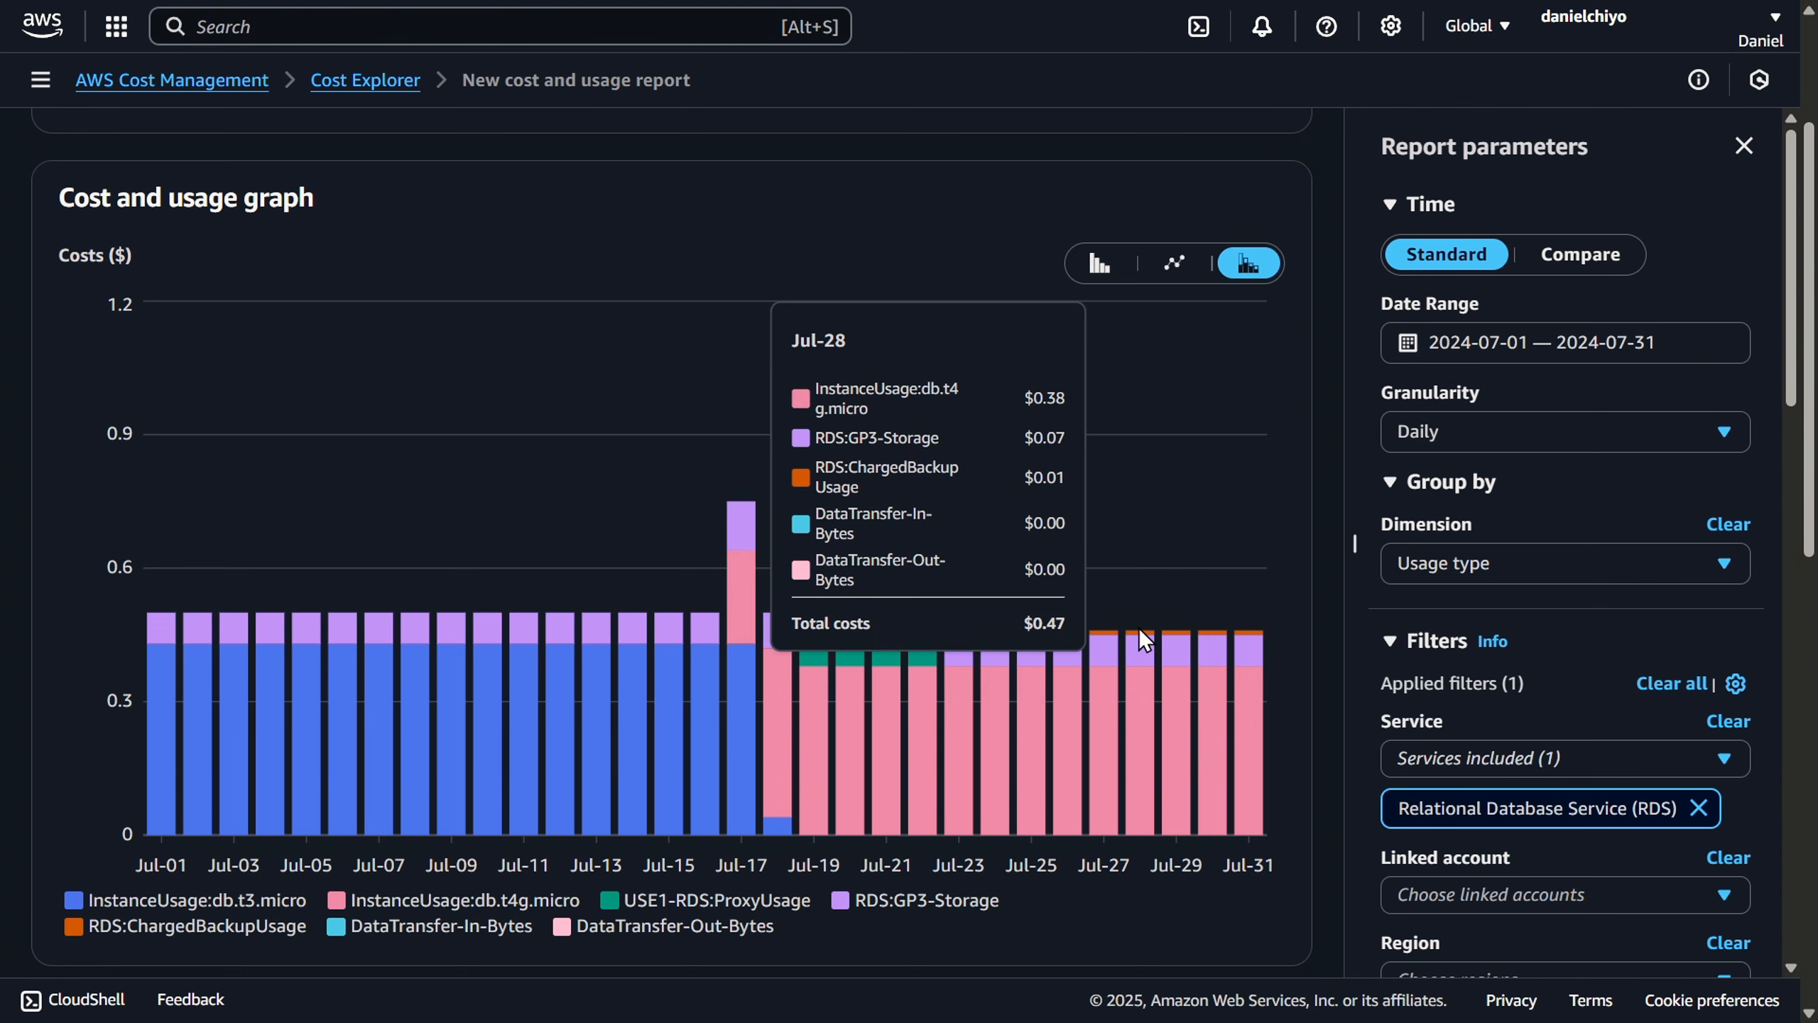
# - Group the report by Service again, clear all applied filters, and inspect the Jul-18 costs in the graph
pyautogui.click(1582, 568)
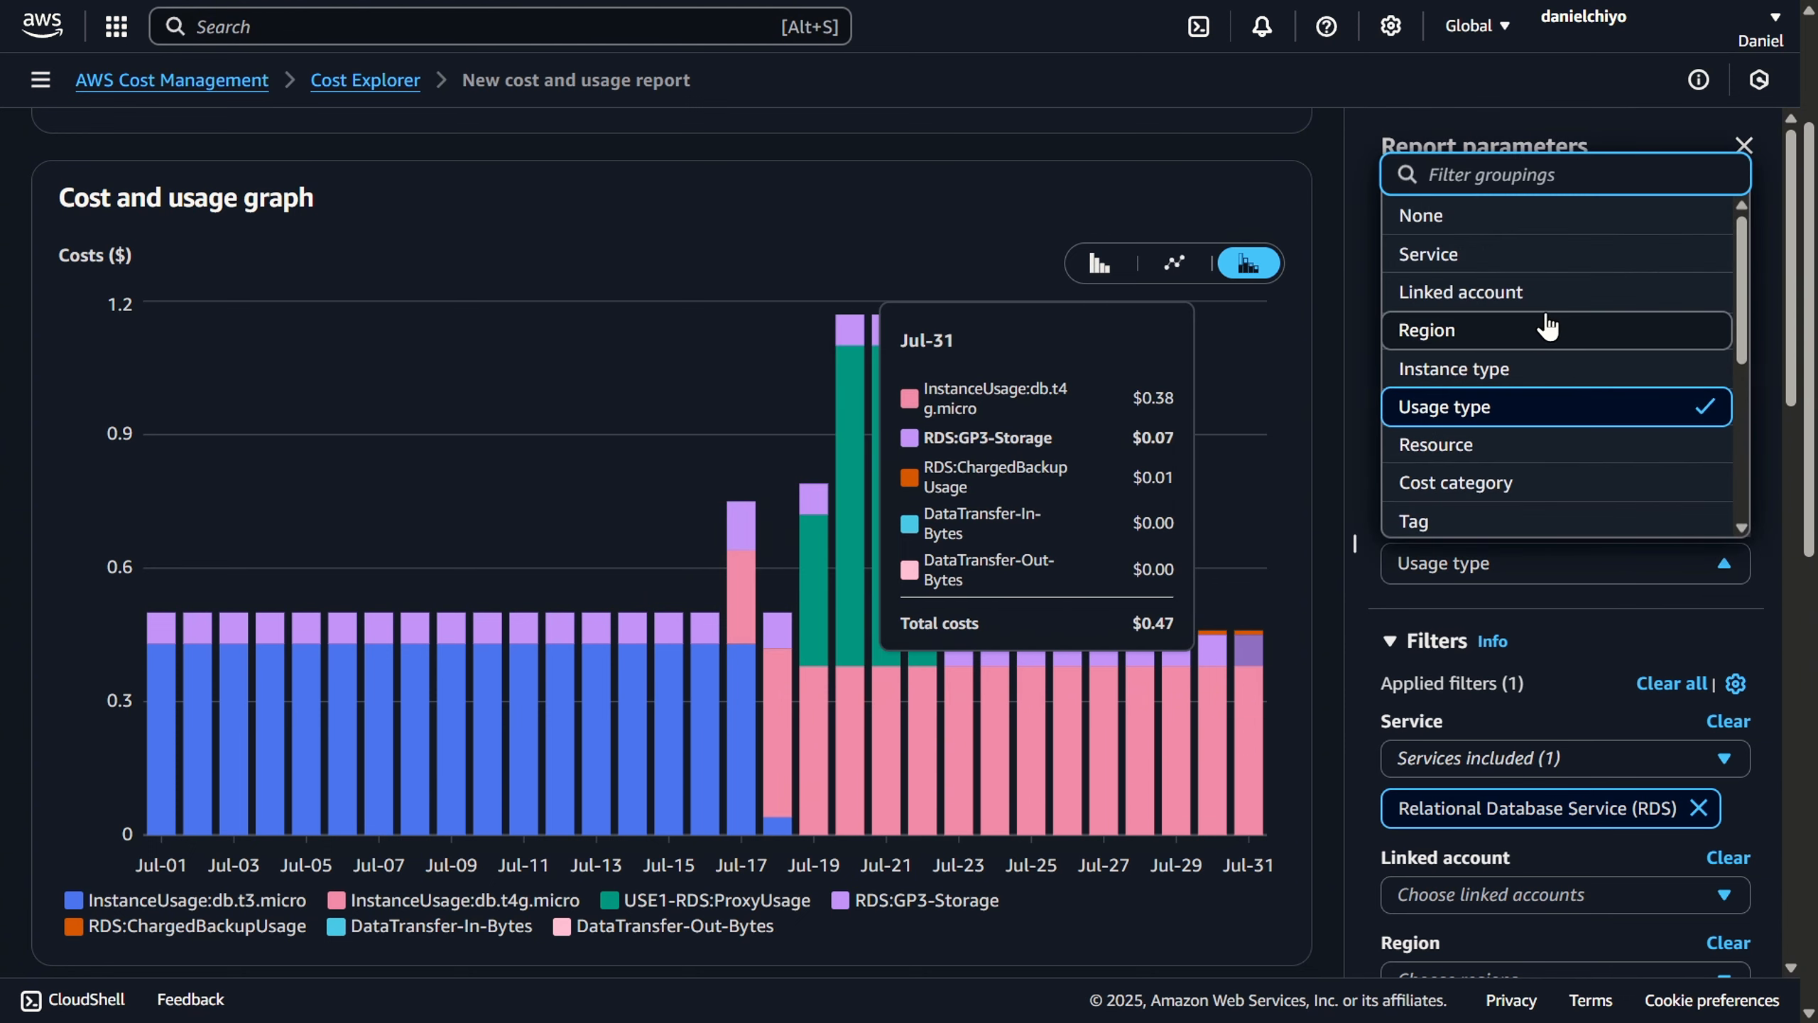
pyautogui.click(1539, 253)
pyautogui.click(1667, 683)
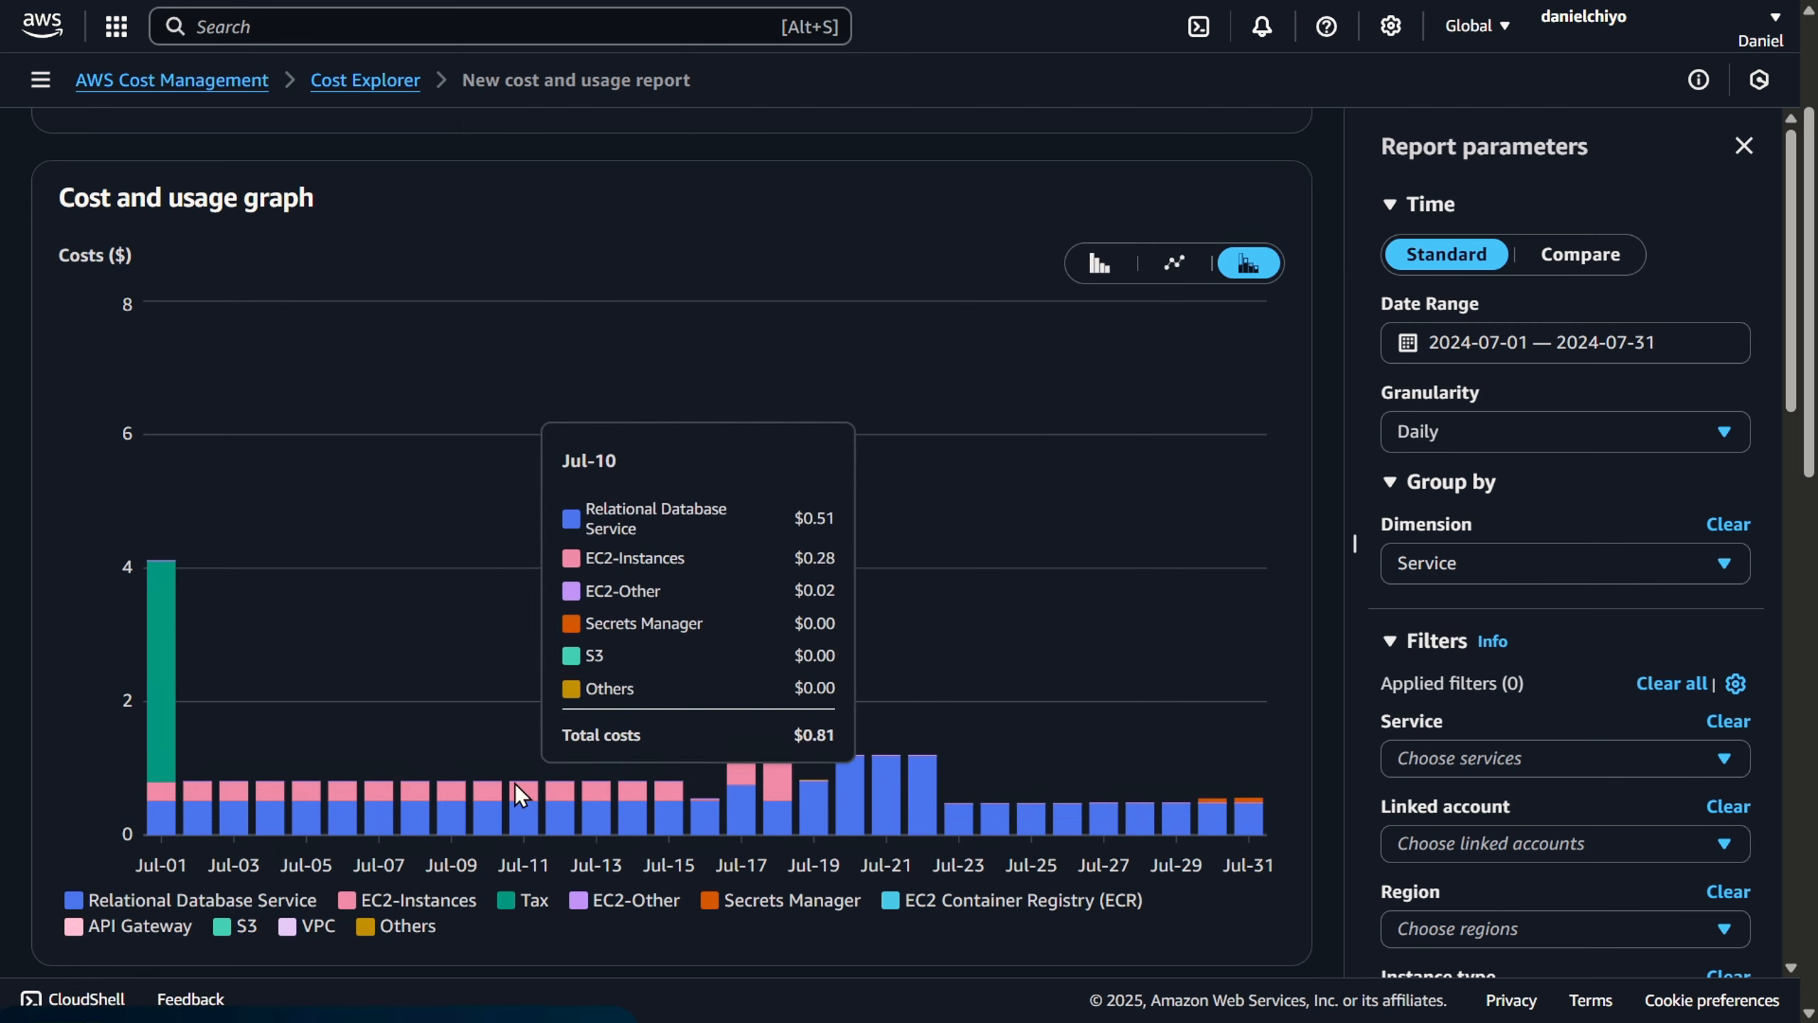
pyautogui.moveTo(780, 754)
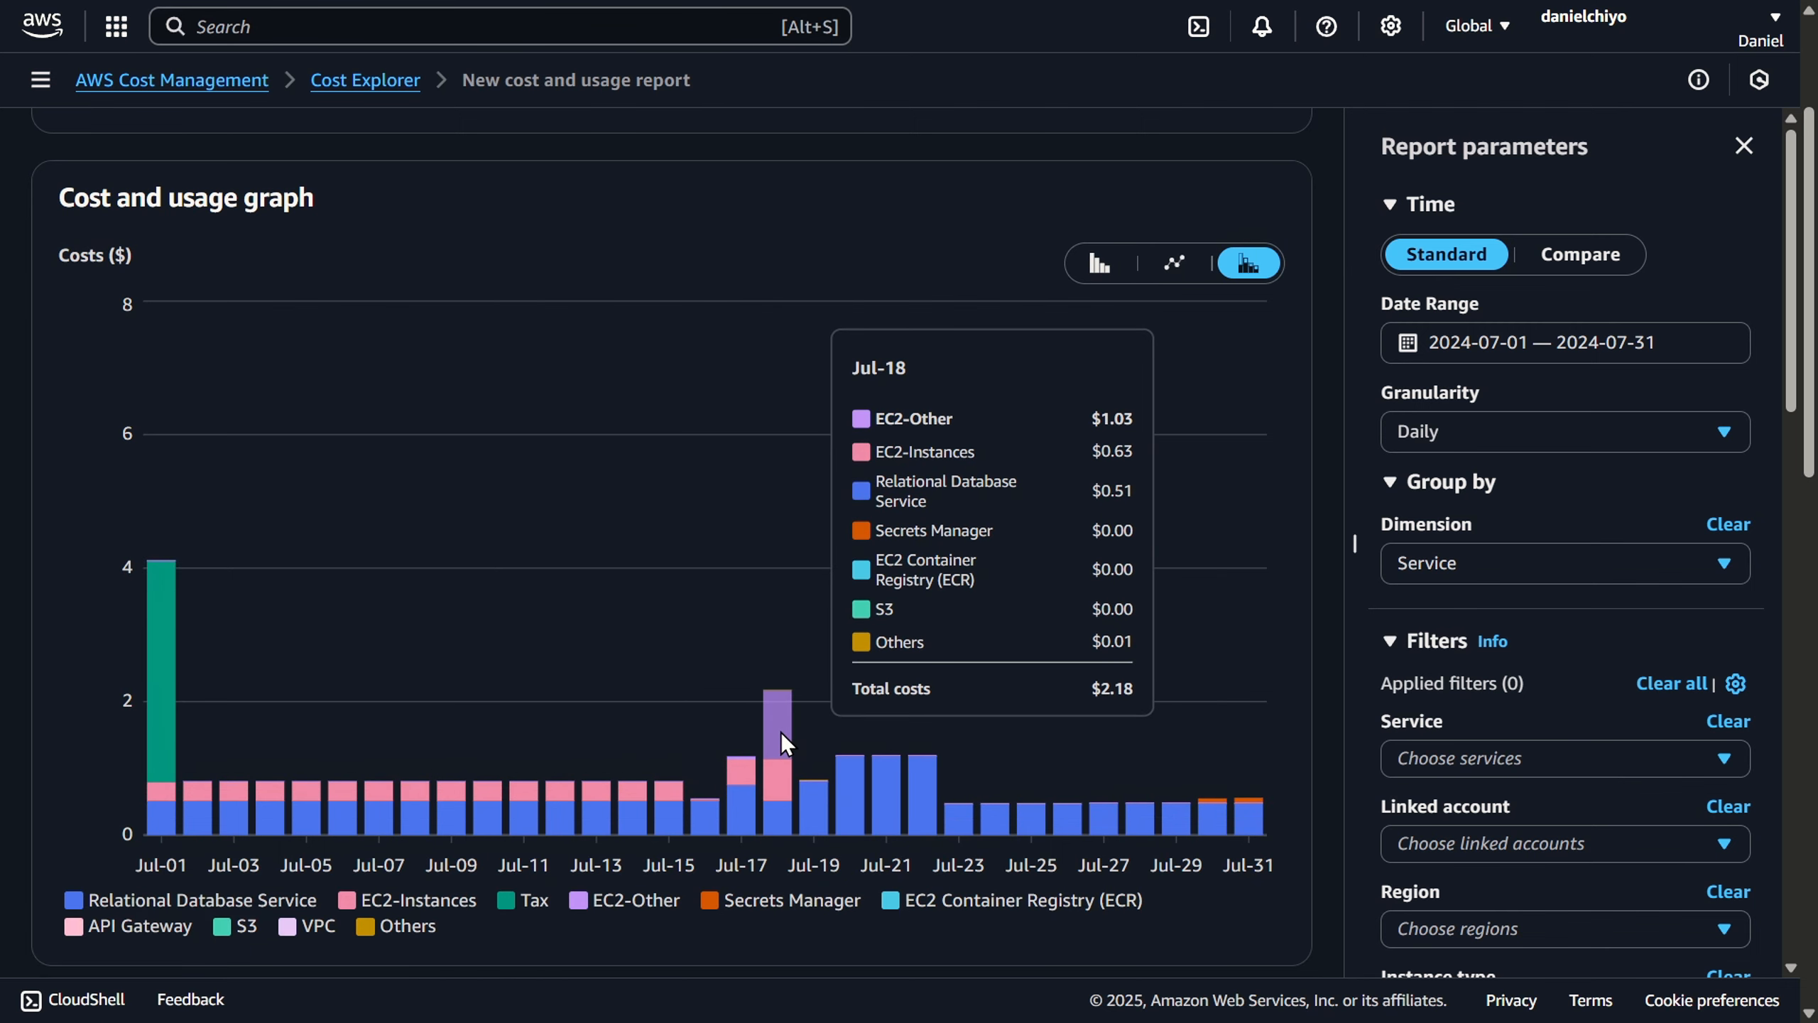
# - Filter the report's services to include only EC2 - Other
pyautogui.click(1496, 756)
pyautogui.write('ec')
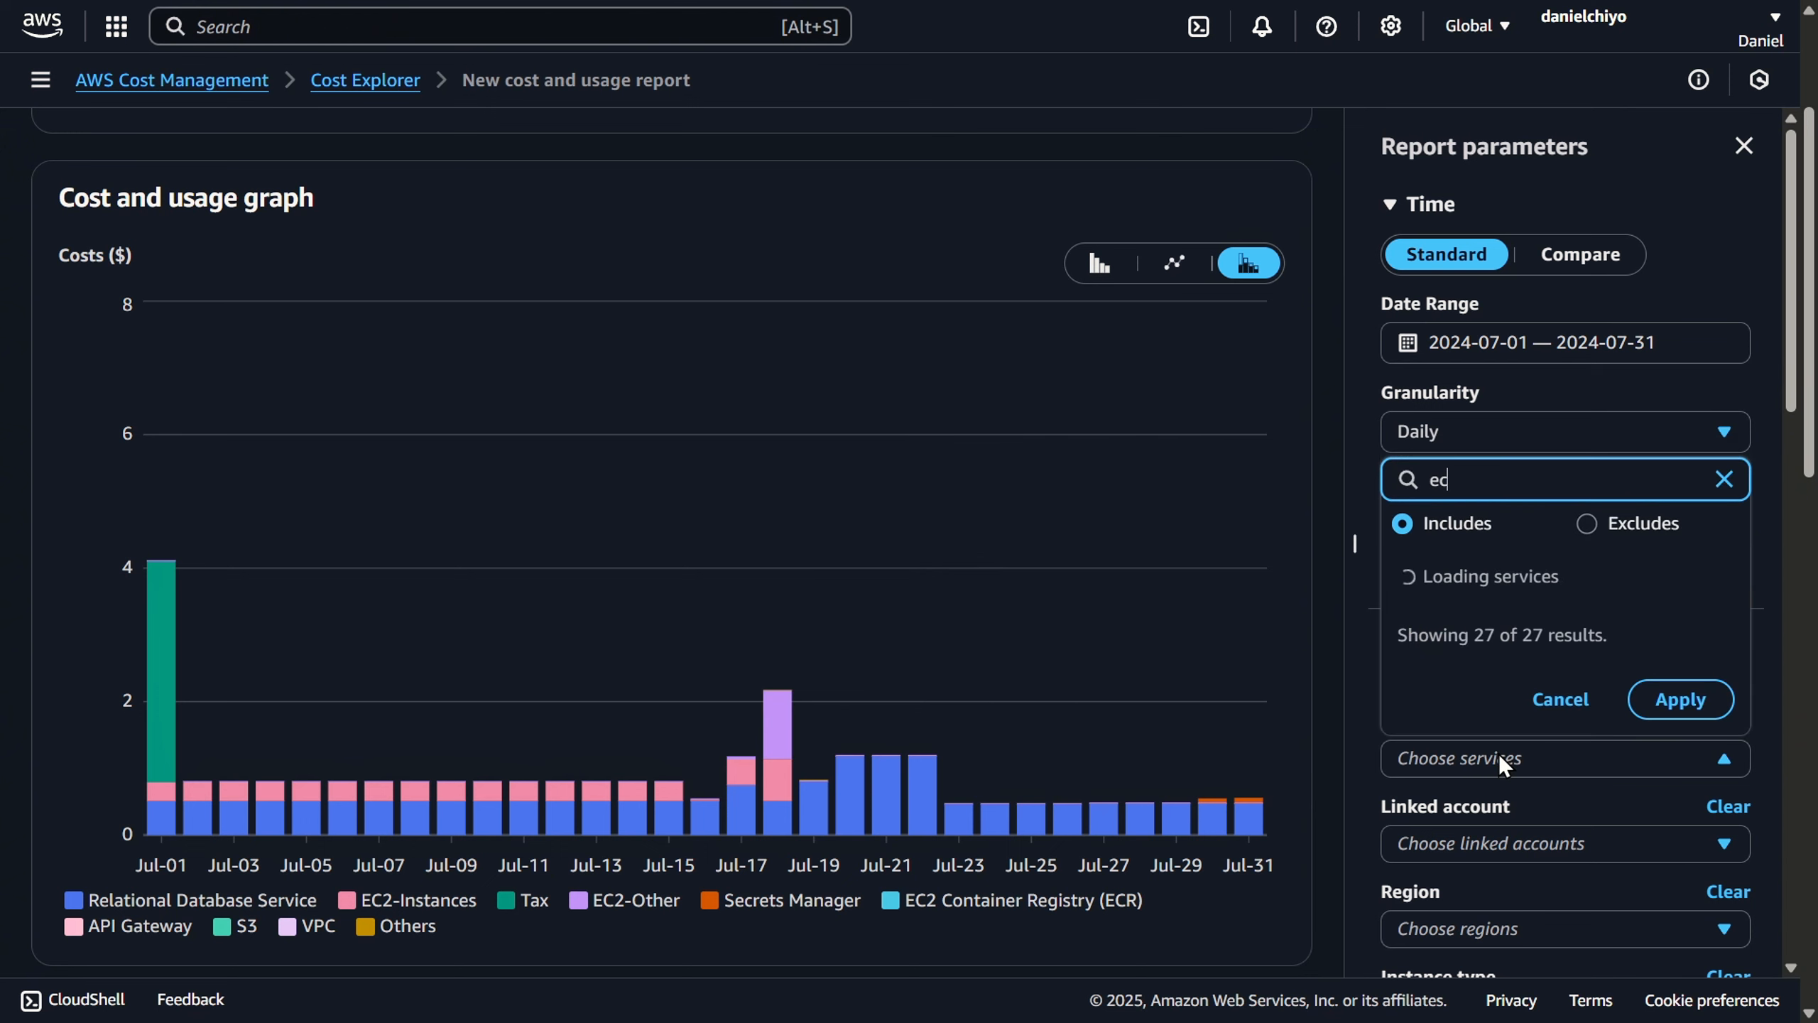
pyautogui.write('2')
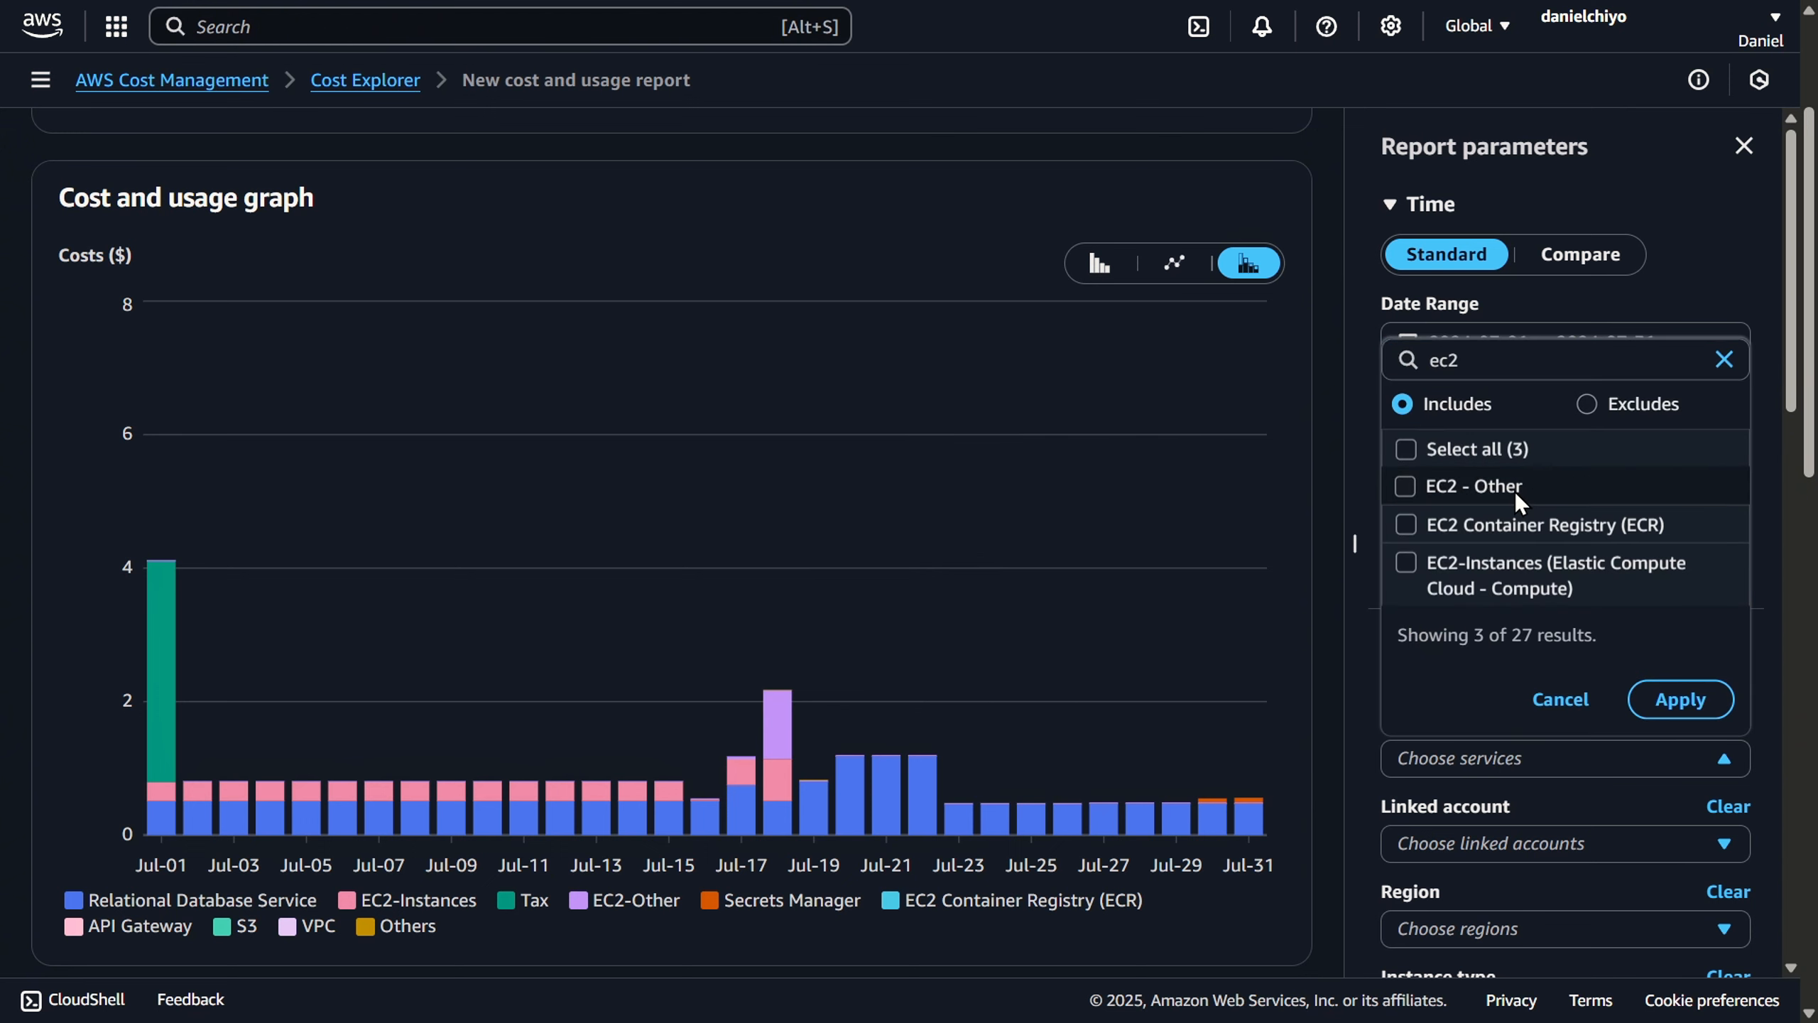
pyautogui.click(1517, 488)
pyautogui.click(1681, 698)
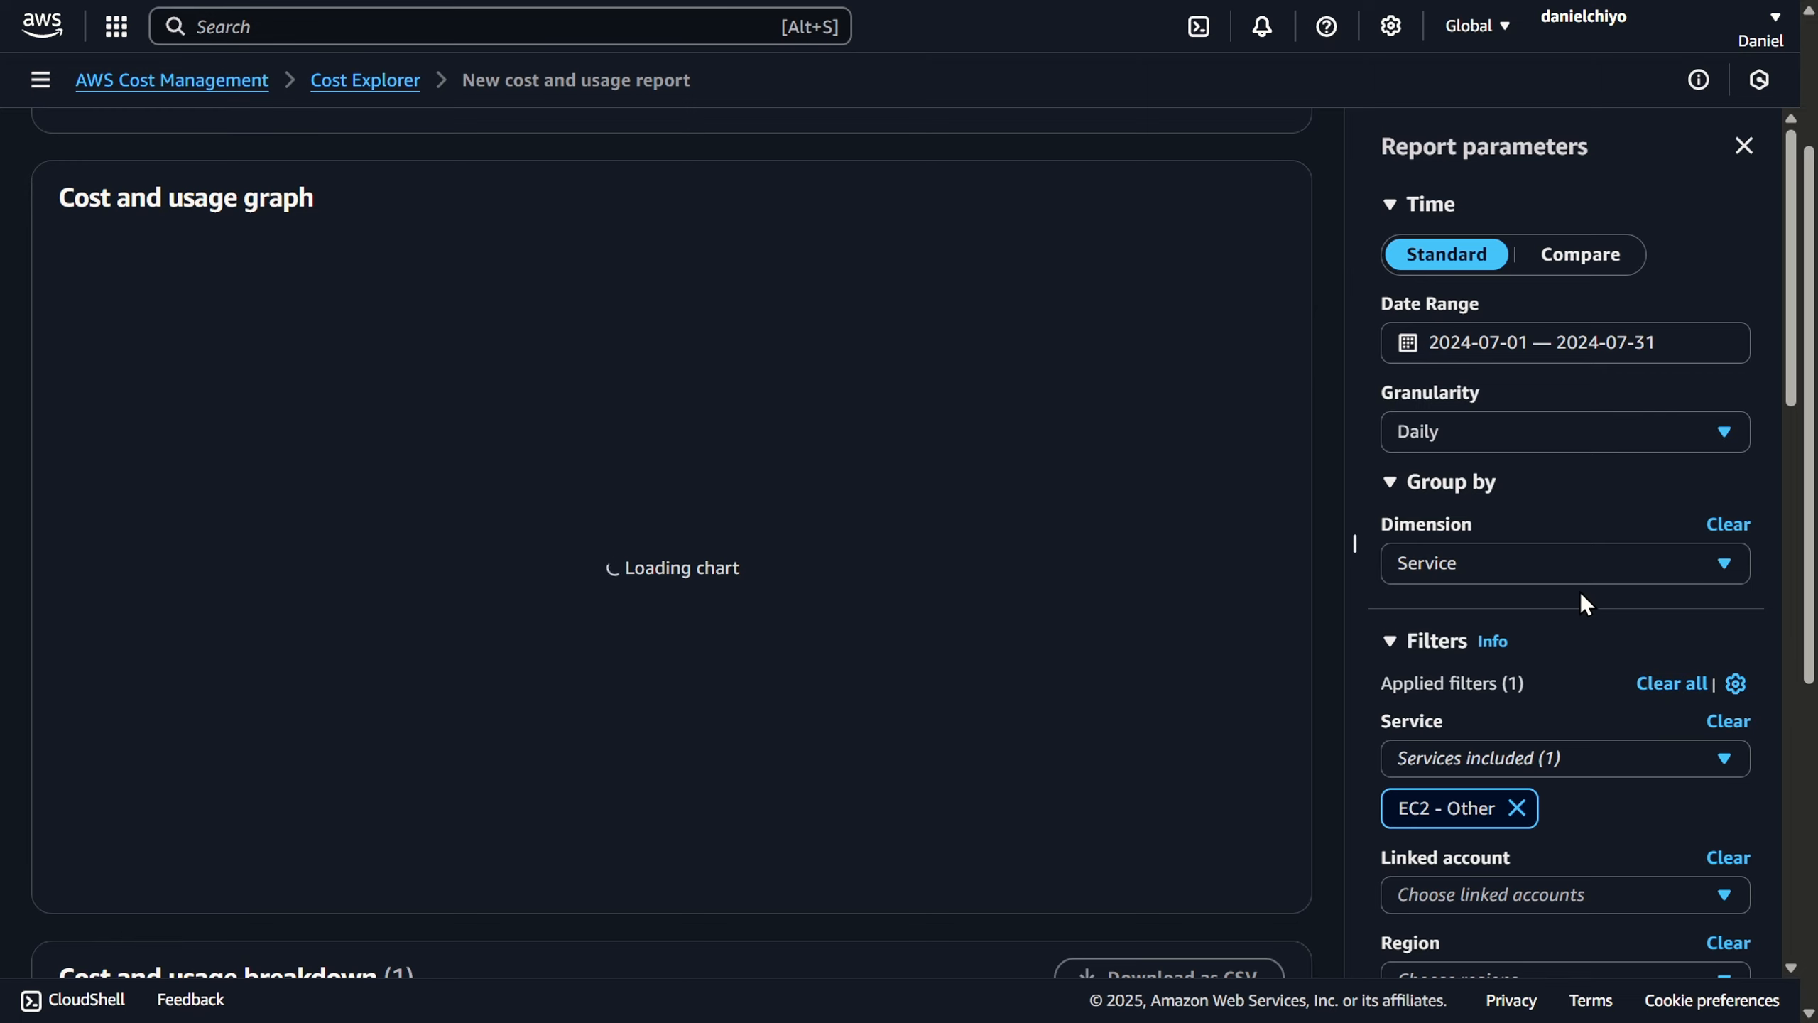
# - Group the EC2 - Other costs by Usage type and inspect the Jul-18 breakdown in the graph
pyautogui.click(1590, 569)
pyautogui.click(1580, 412)
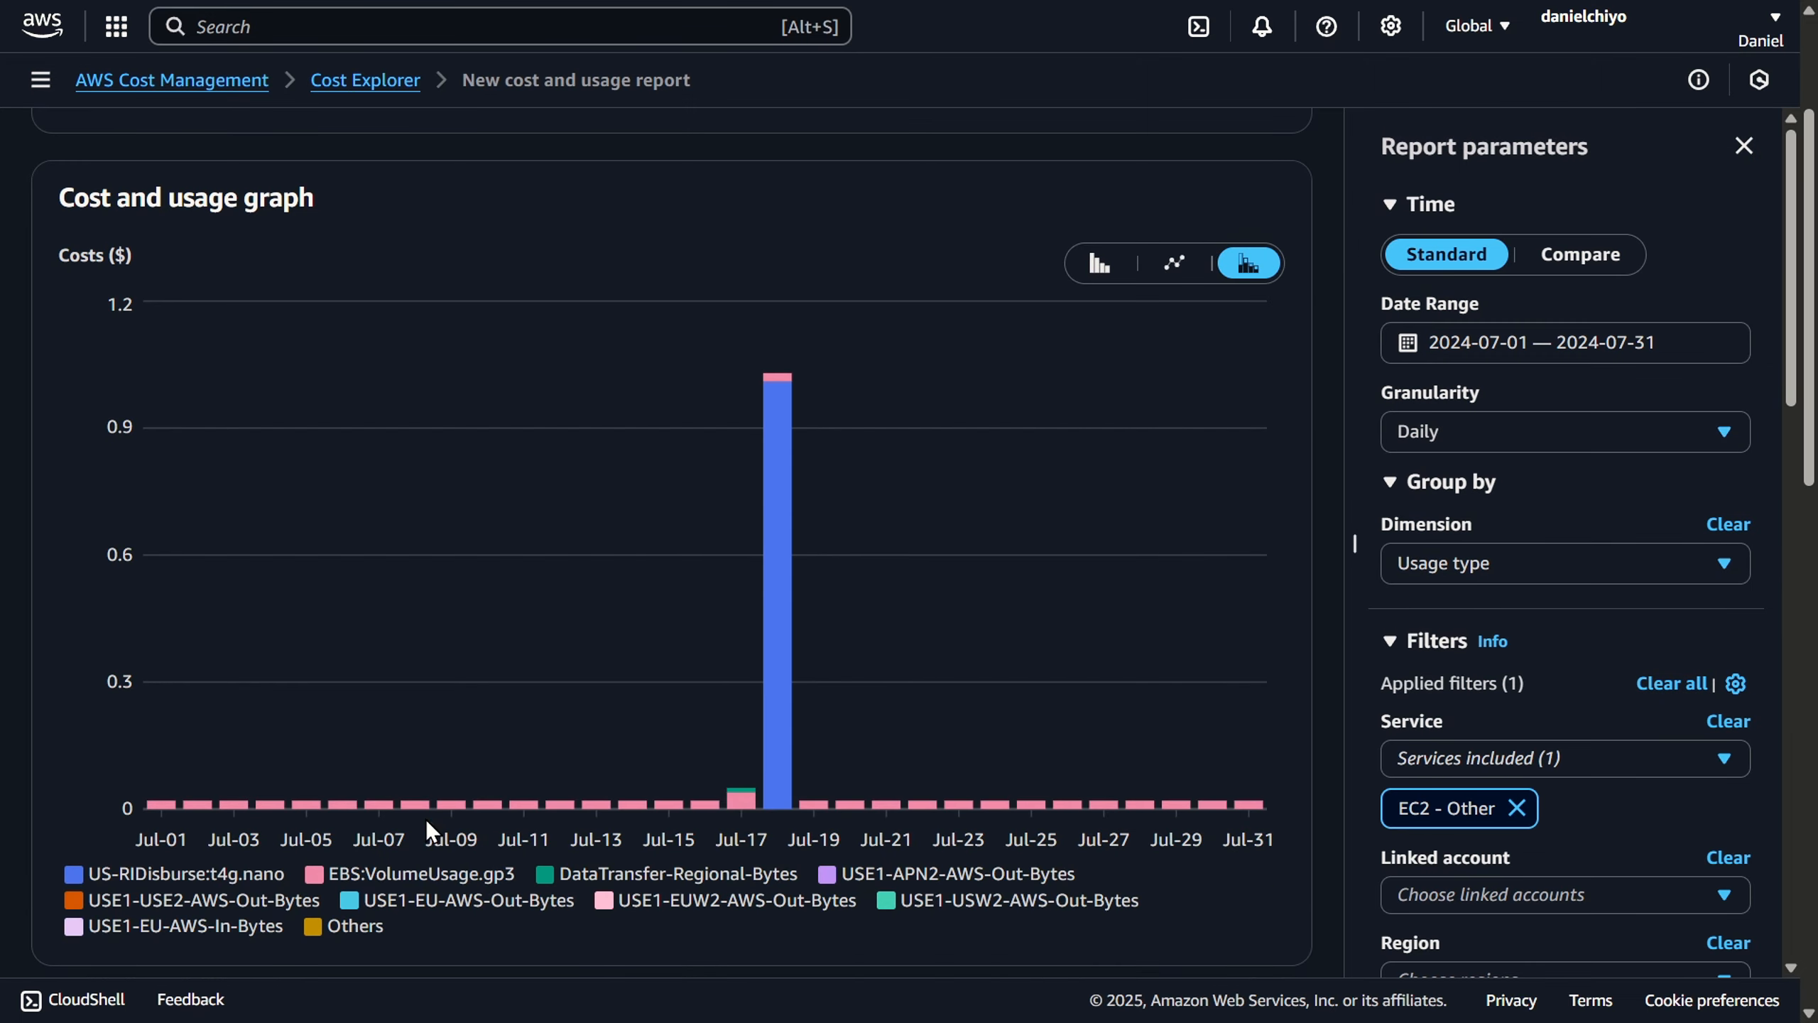
pyautogui.moveTo(787, 729)
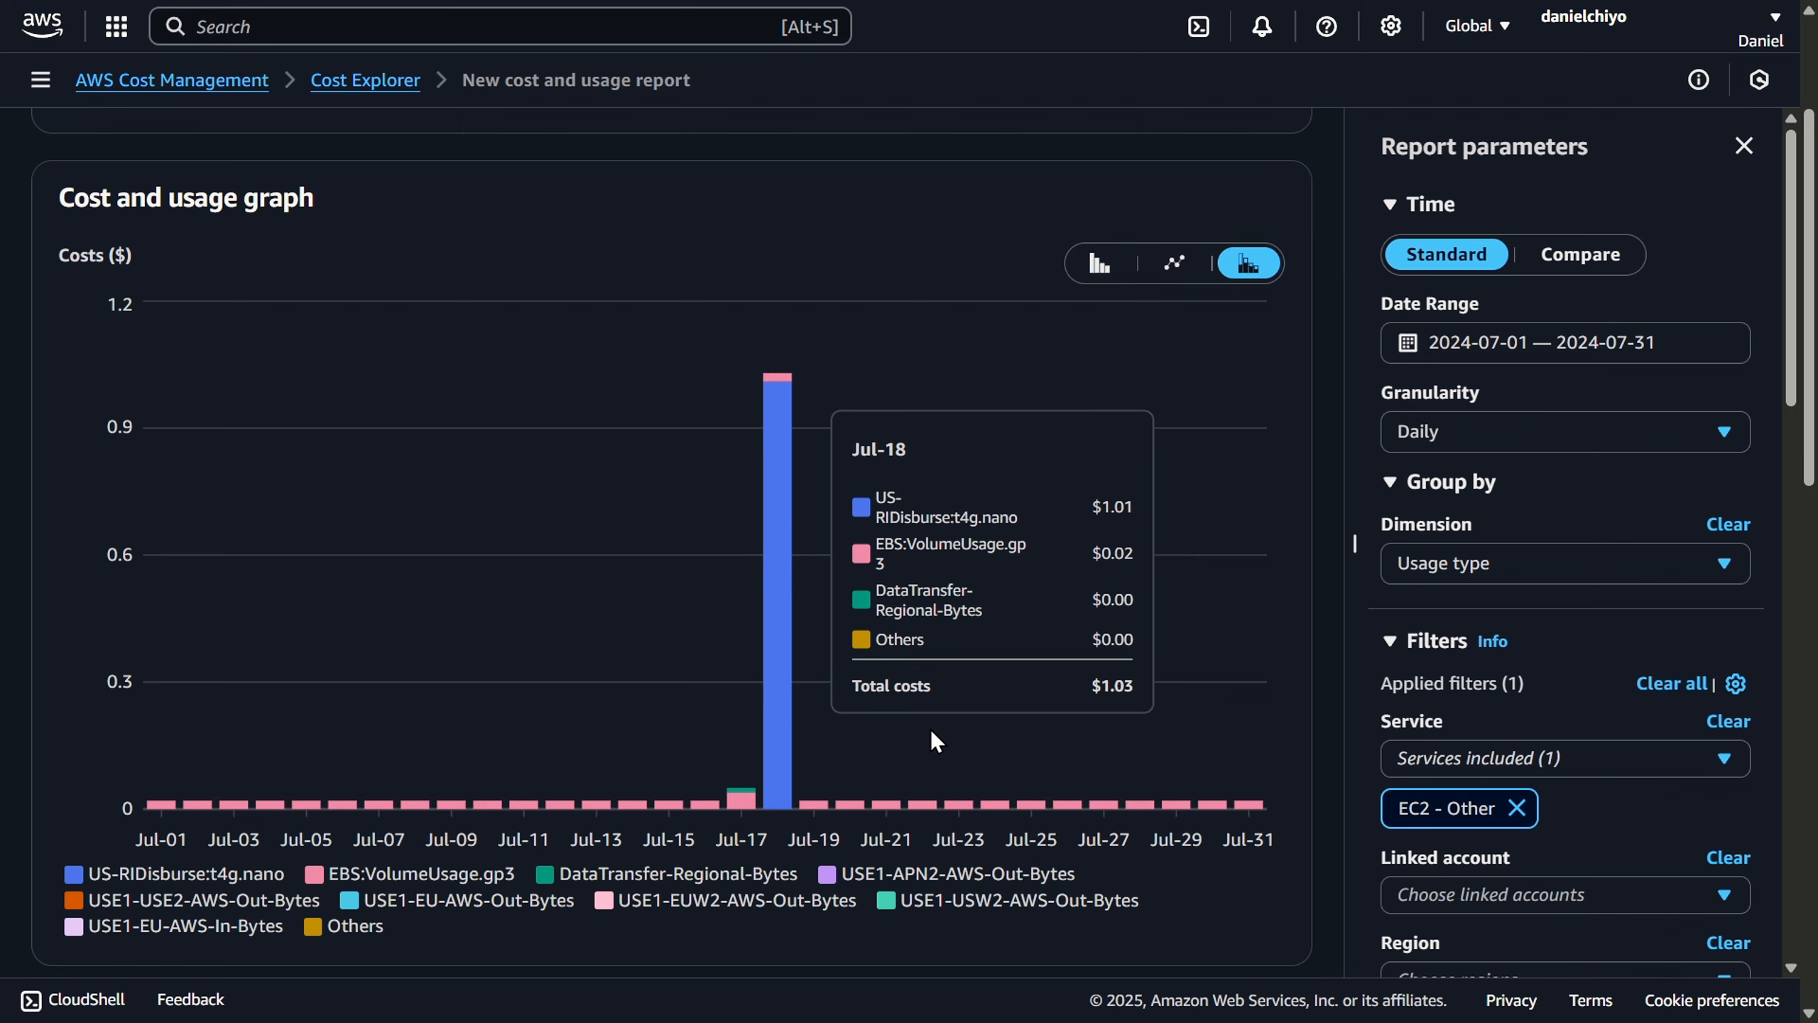
# - Remove the EC2 - Other service filter and set the report's date range to 2024-07-01 through 2024-09-30
pyautogui.click(1517, 808)
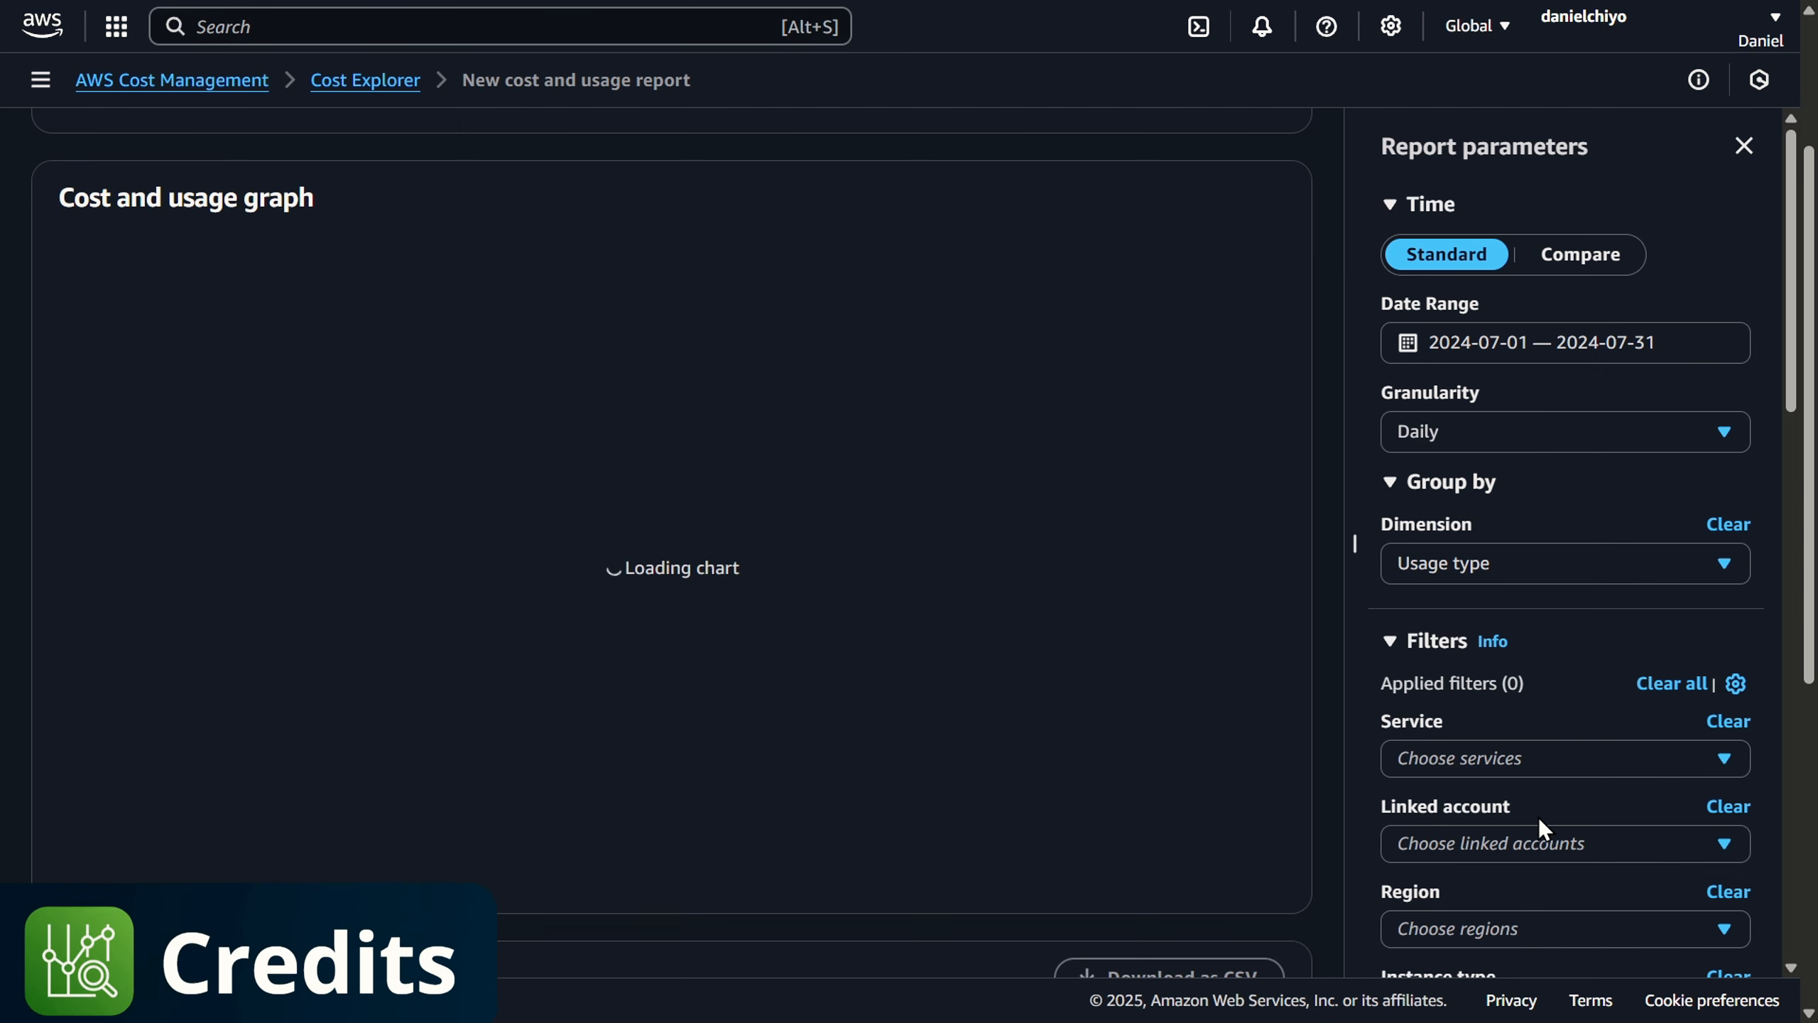
pyautogui.click(1594, 353)
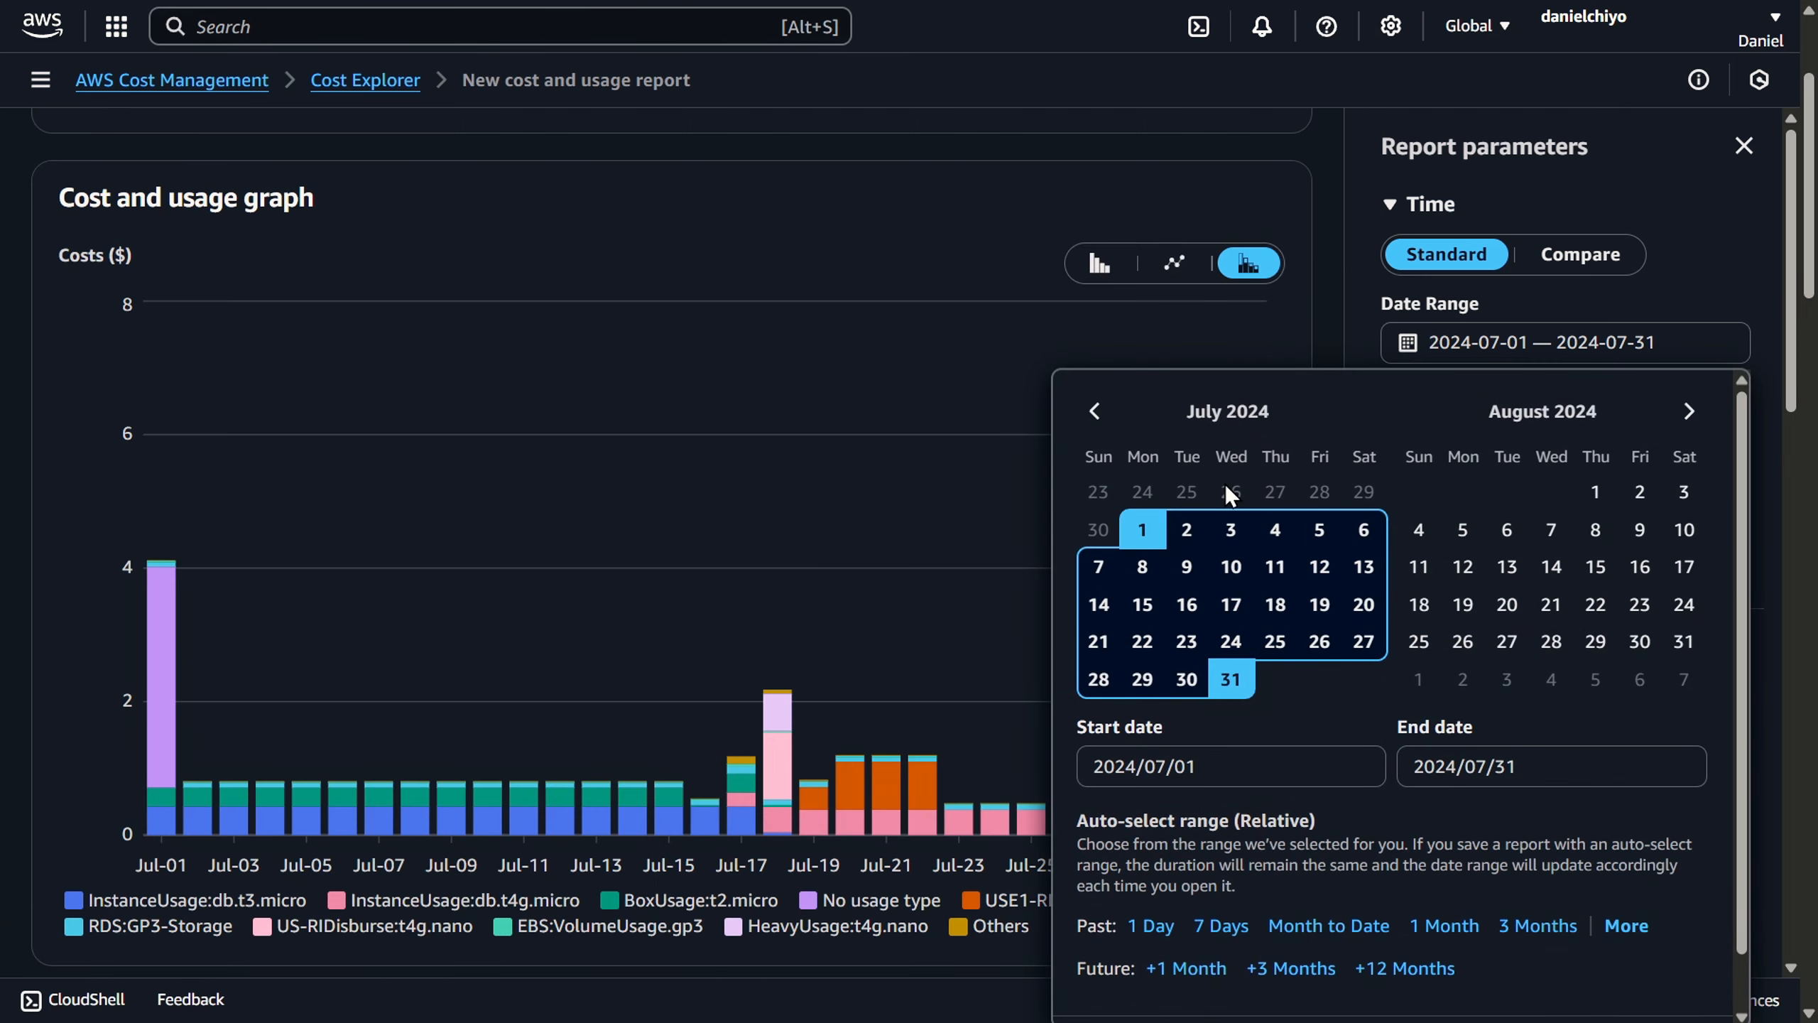
pyautogui.click(1142, 529)
pyautogui.click(1689, 411)
pyautogui.click(1463, 641)
pyautogui.scroll(-1, 1481, 649)
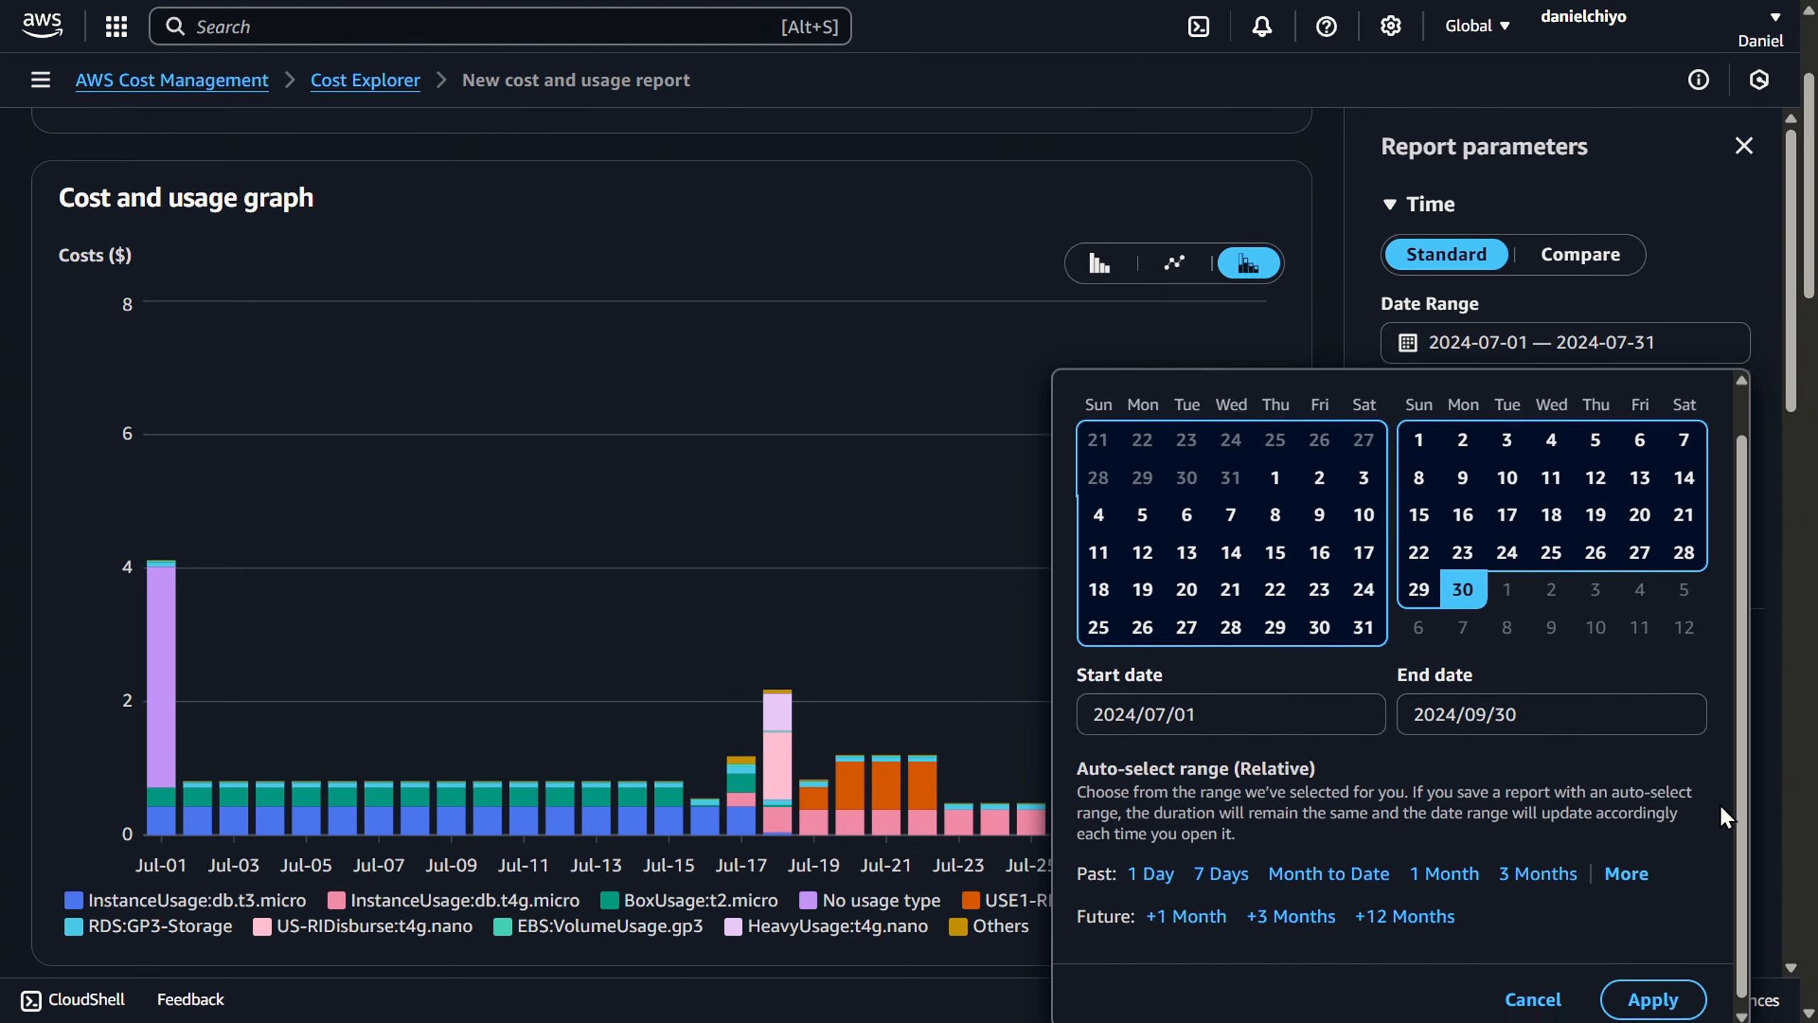
pyautogui.click(1644, 993)
# - Group the report by Service and apply a charge type filter that excludes Credit
pyautogui.click(1603, 558)
pyautogui.click(1504, 254)
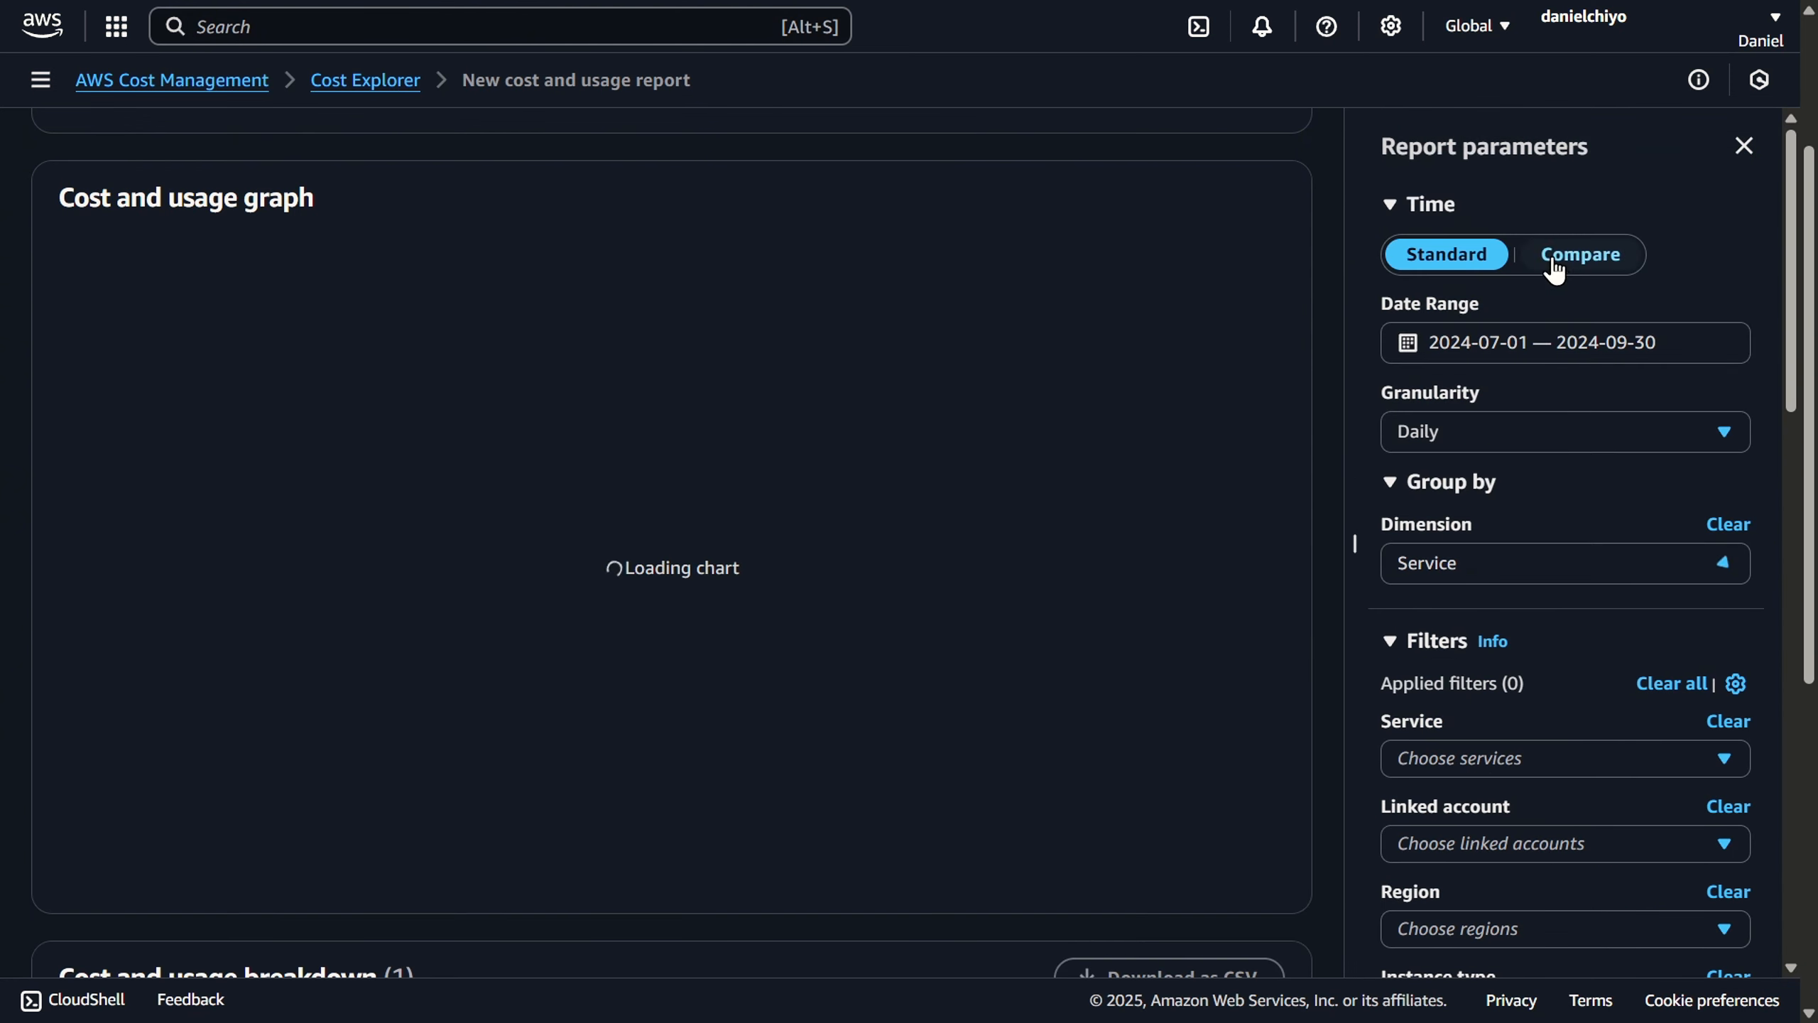
pyautogui.scroll(-2, 1608, 619)
pyautogui.scroll(-4, 1610, 626)
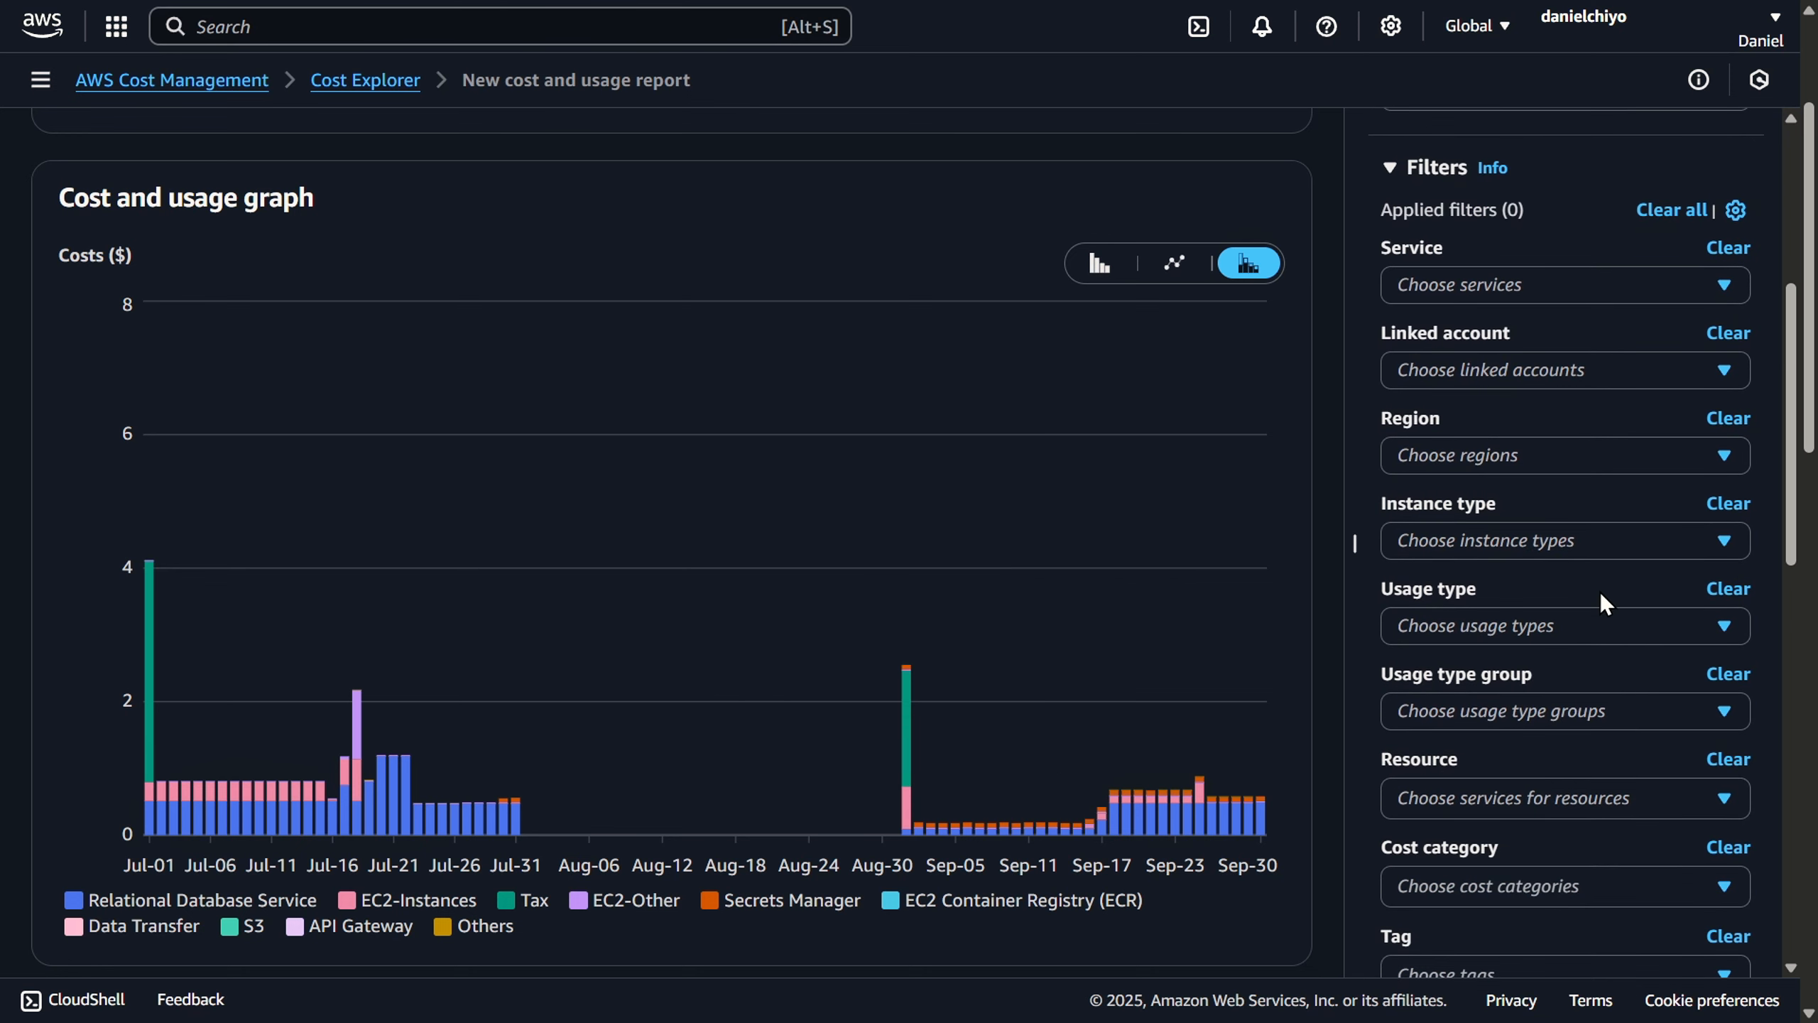
pyautogui.scroll(-5, 1599, 592)
pyautogui.click(1578, 716)
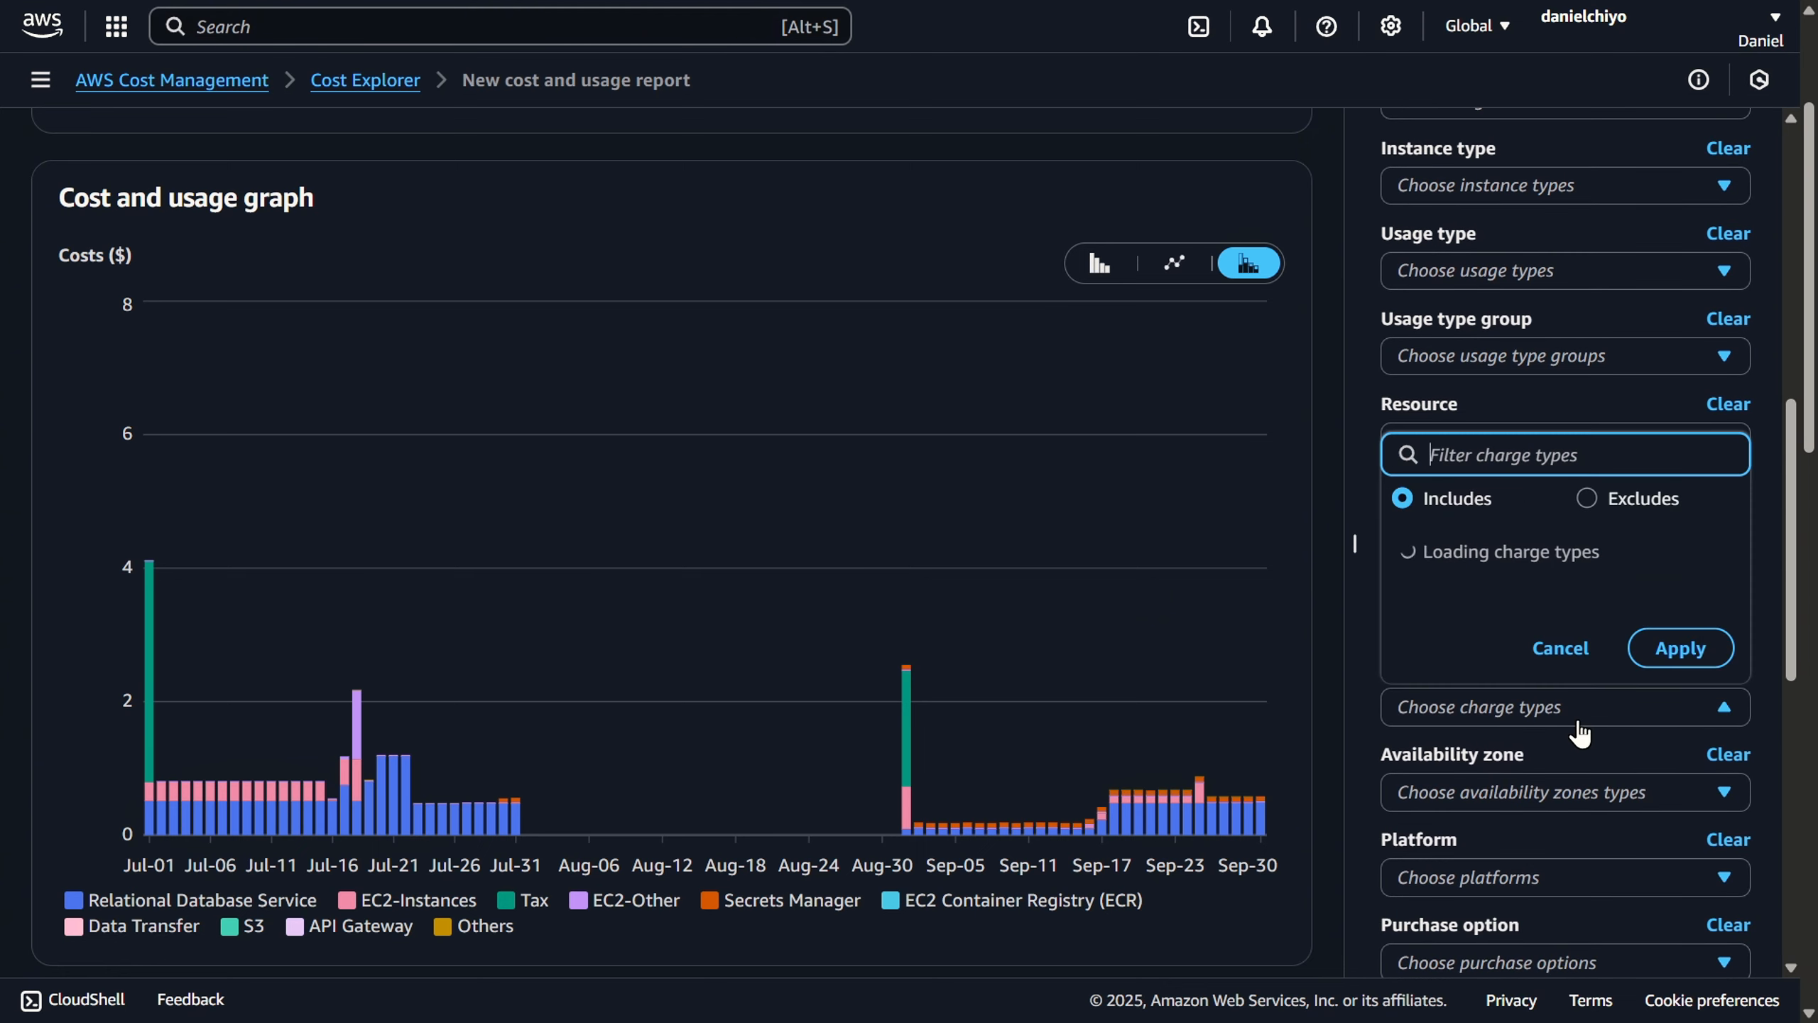
pyautogui.click(1617, 264)
pyautogui.click(1497, 348)
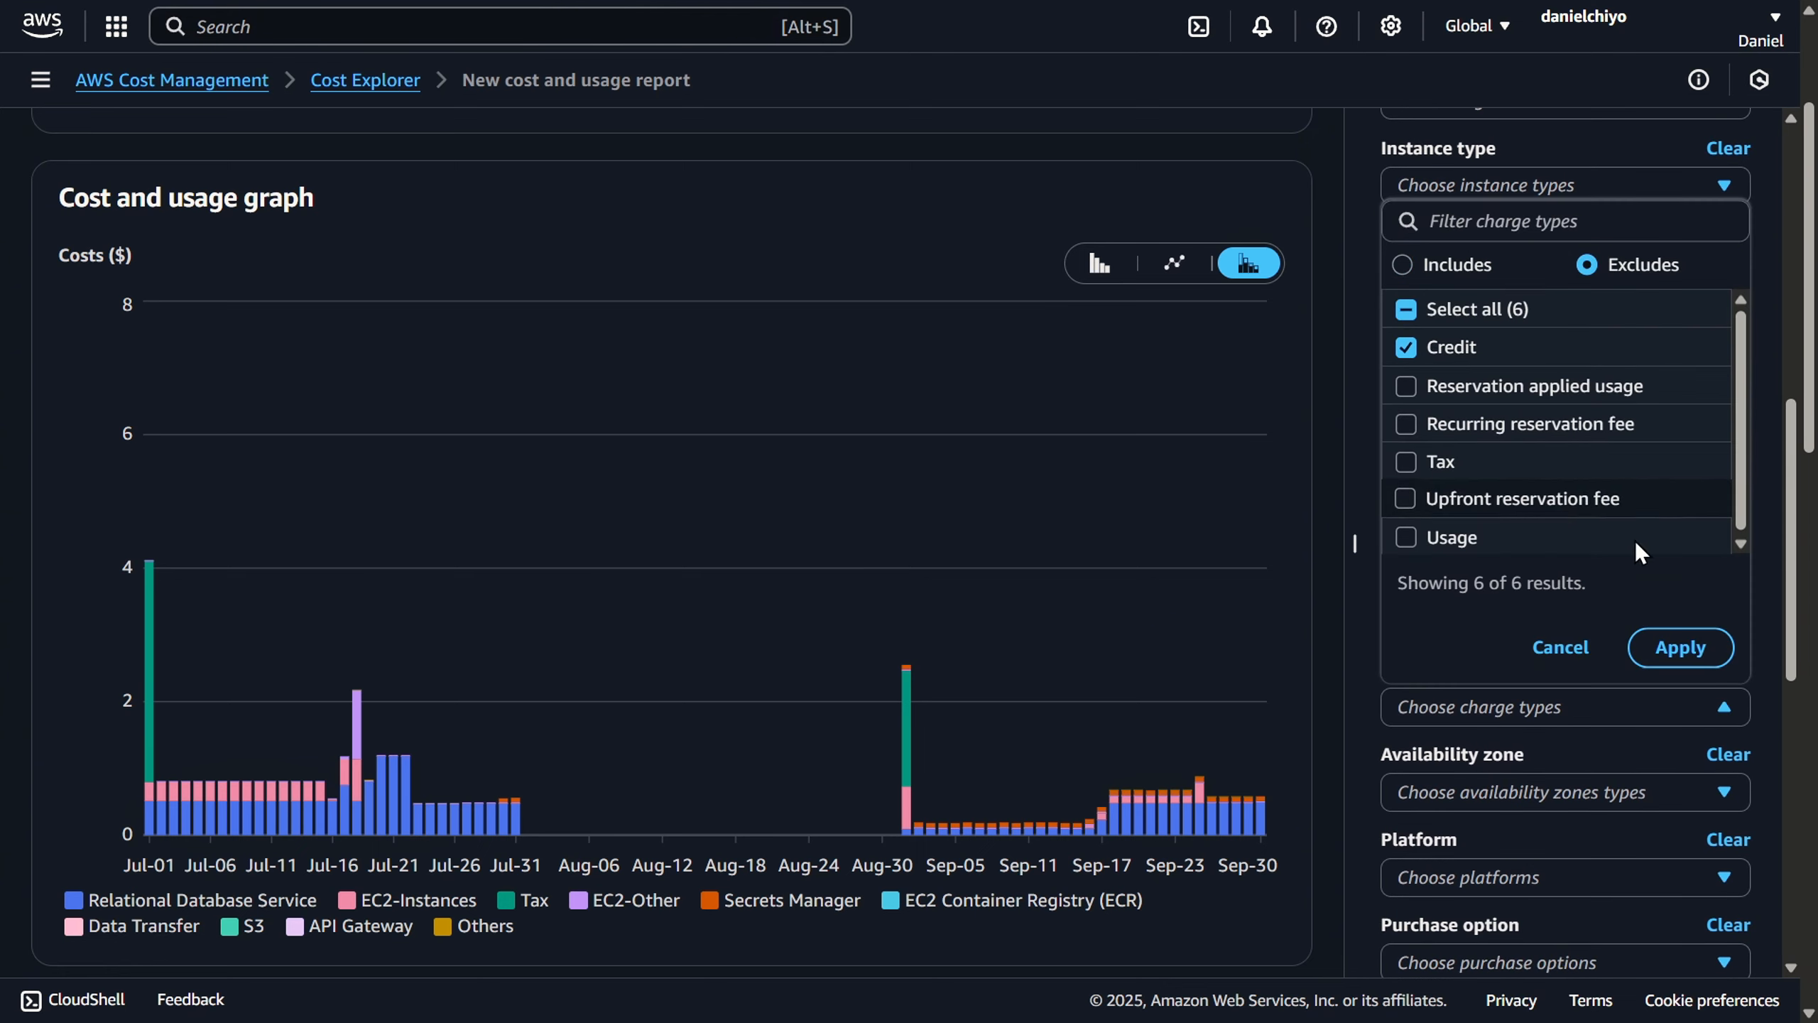
pyautogui.click(1675, 647)
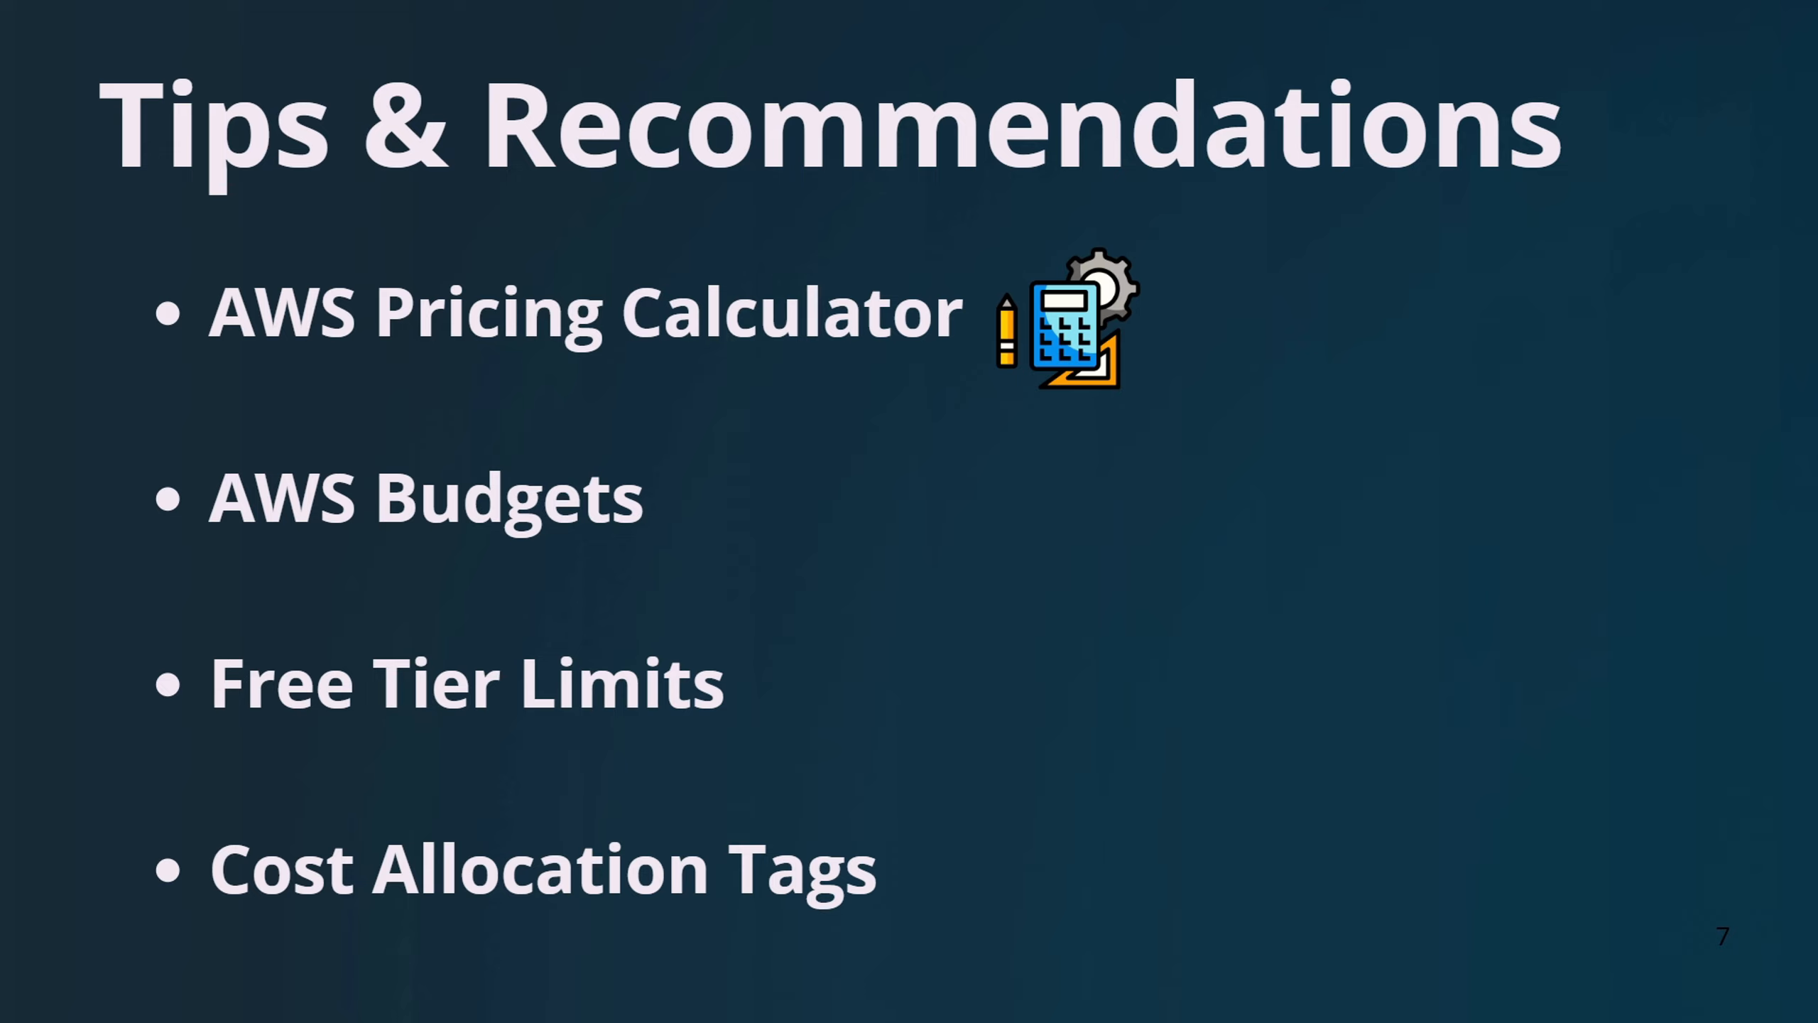
pyautogui.press('Right')
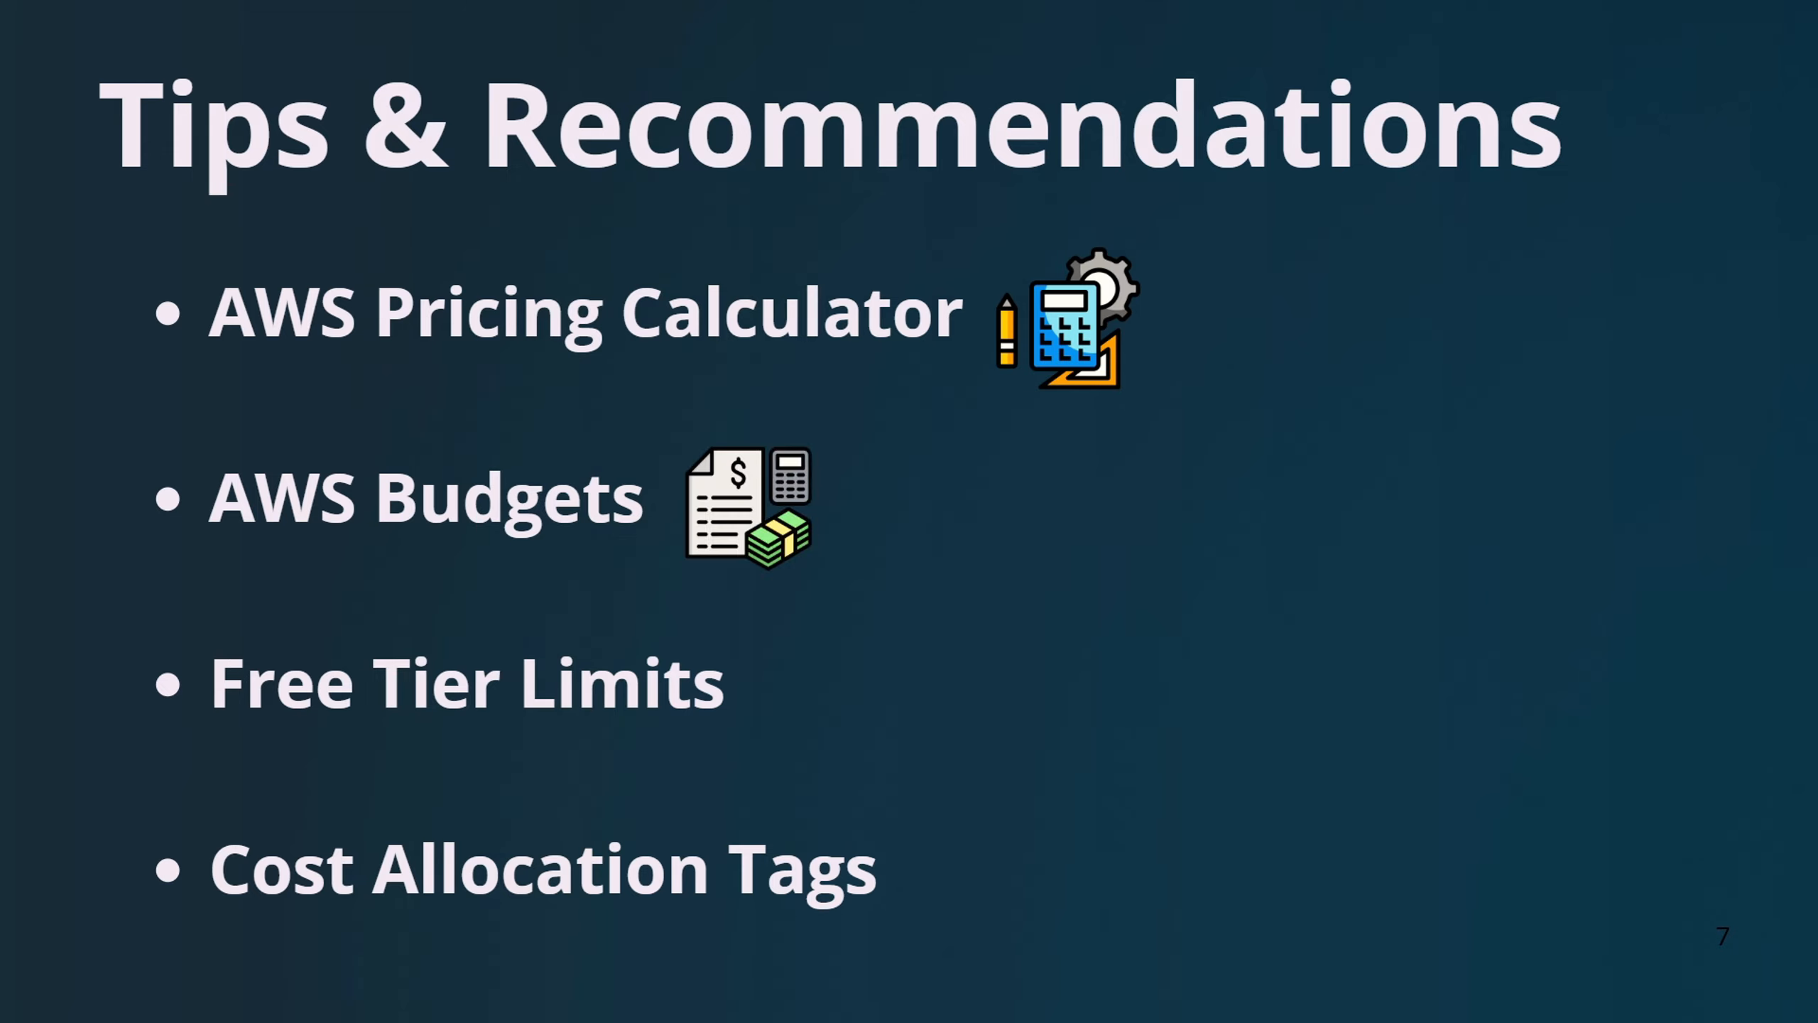
pyautogui.press('Right')
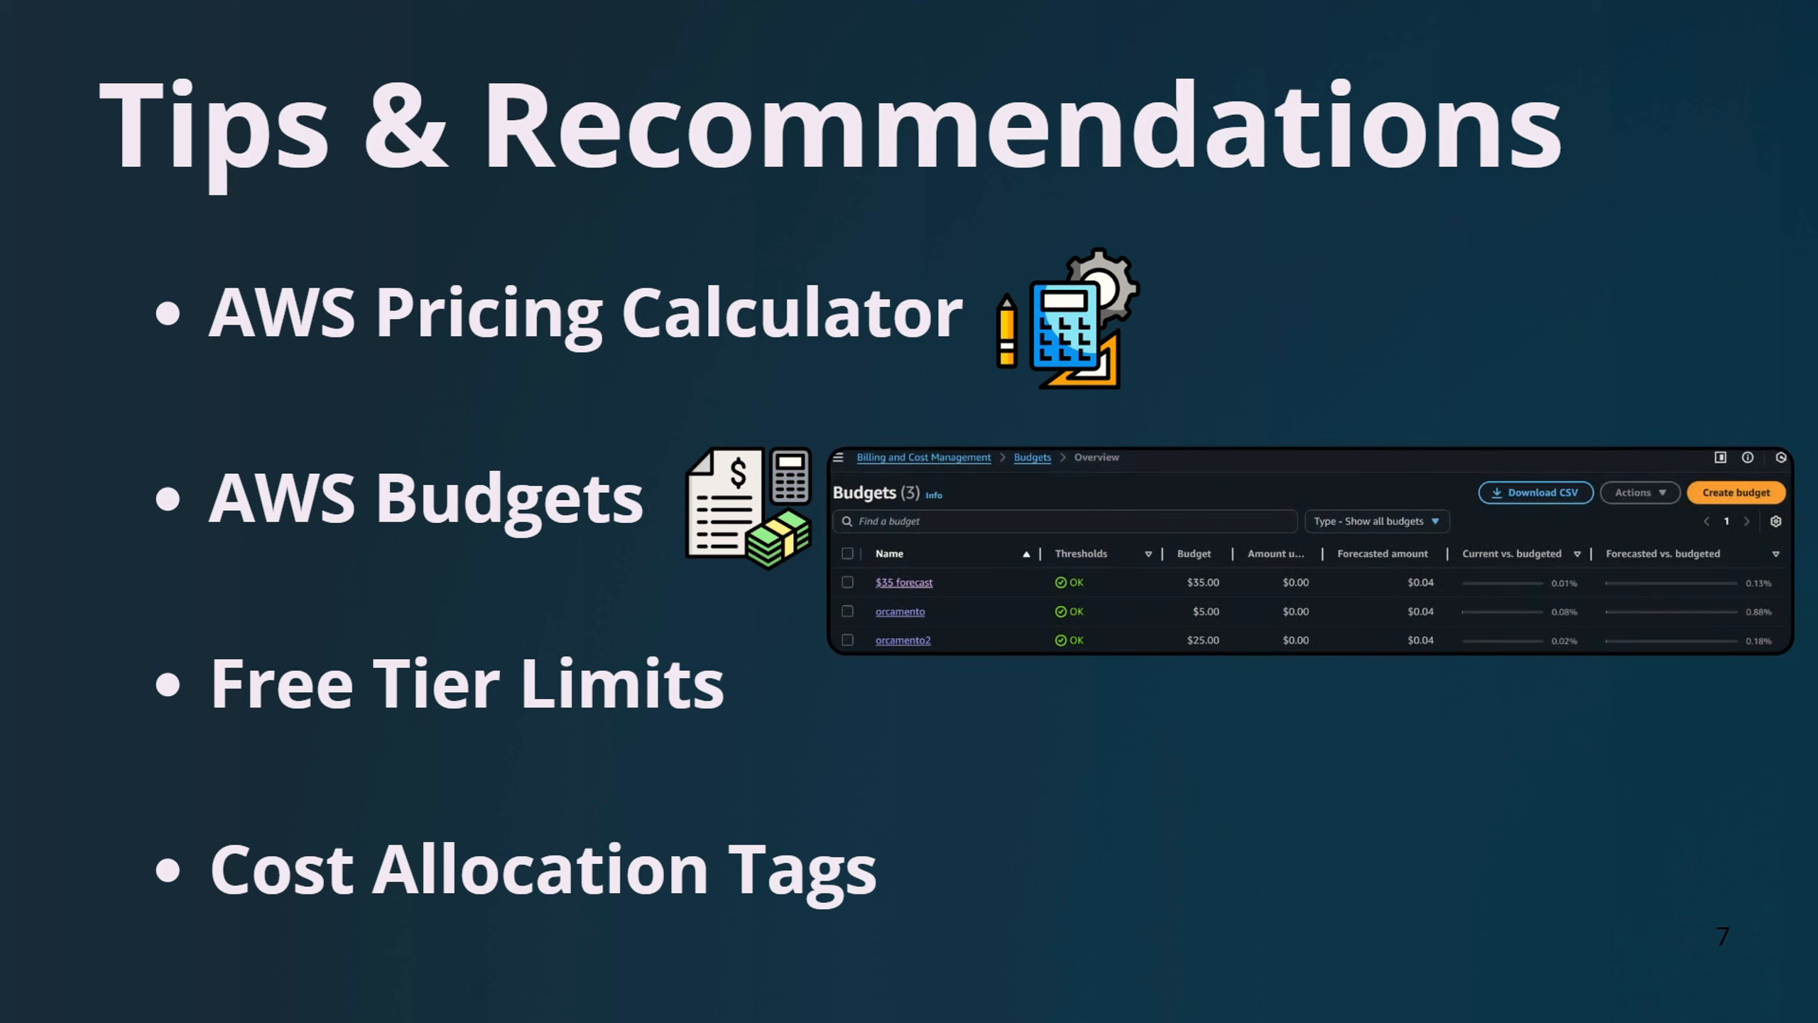